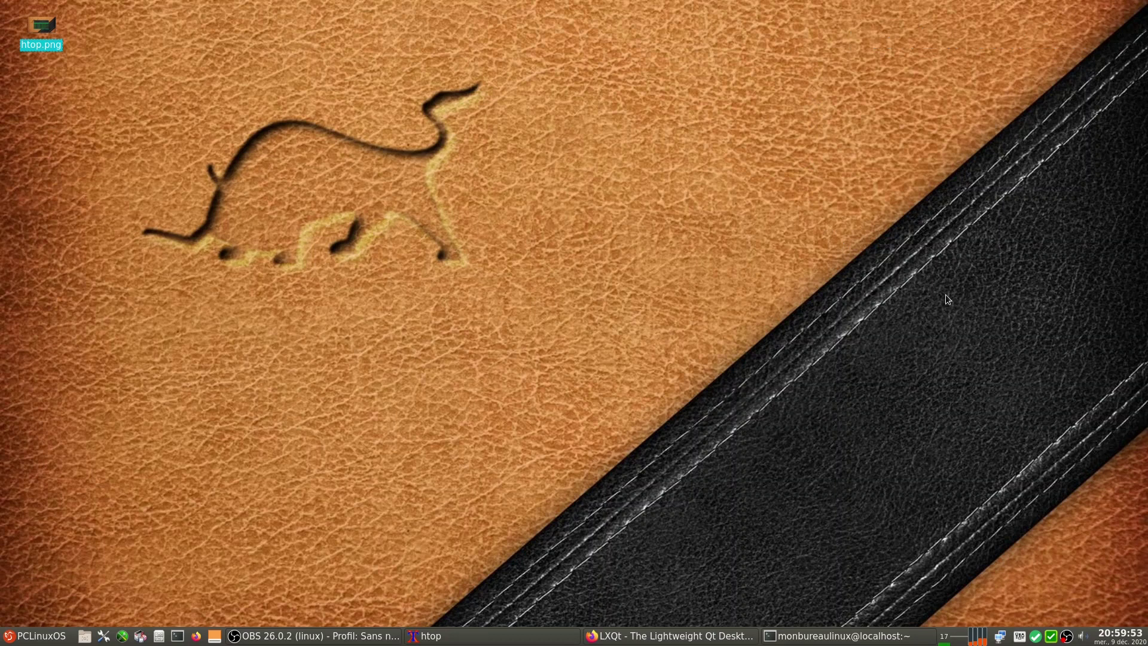
Bring up the terminal showing the neofetch and inxi output, along with the htop window
{"action": "left_click", "coordinate": [876, 637]}
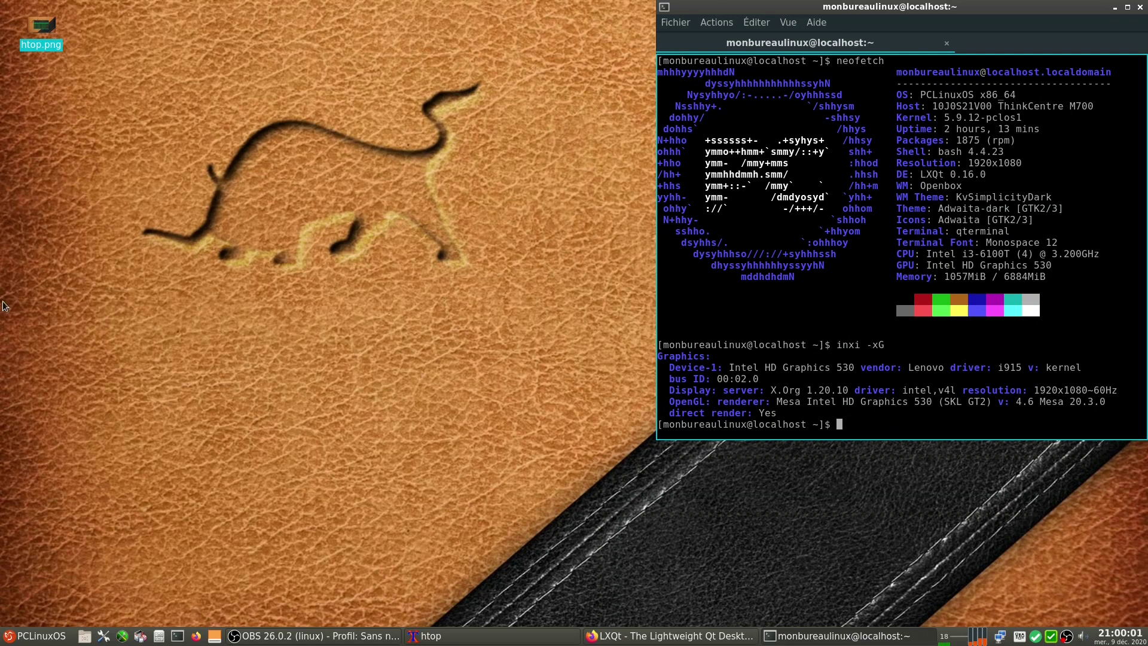
{"action": "left_click", "coordinate": [472, 640]}
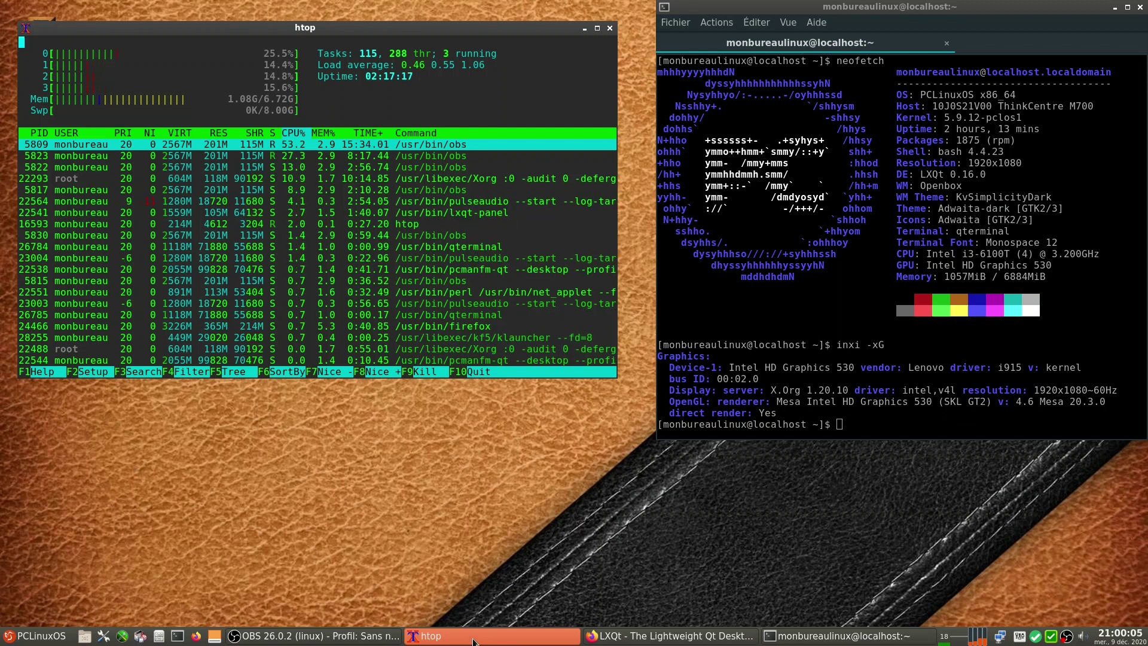
Open the À propos de LXQt information window and place it below the htop window
{"action": "left_click", "coordinate": [45, 634]}
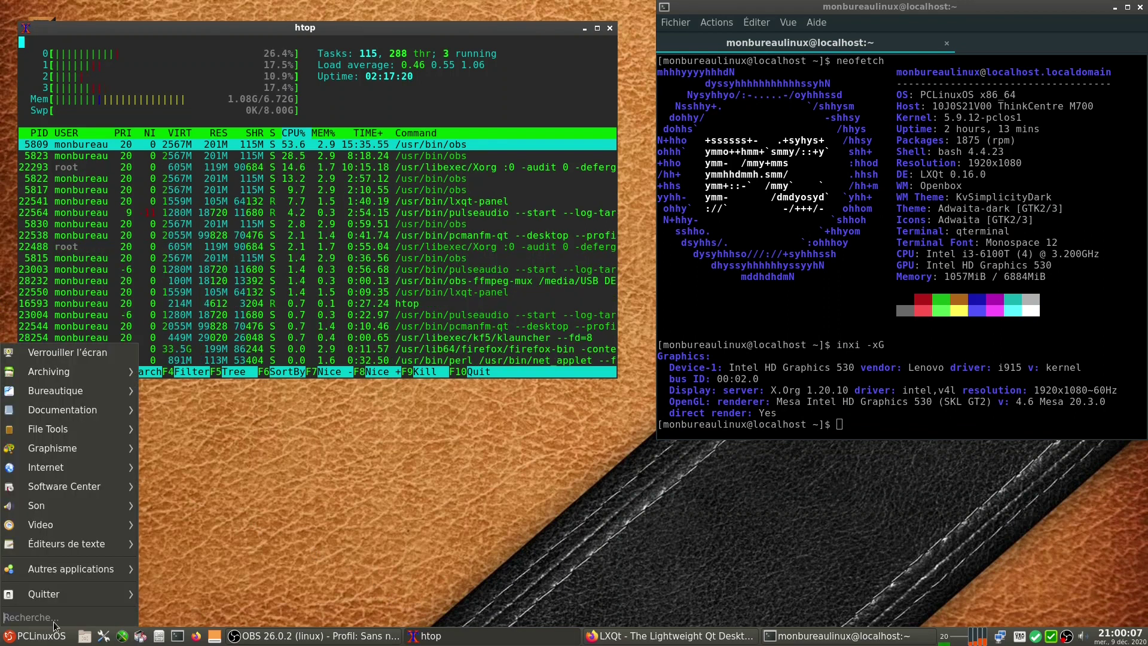
{"action": "mouse_move", "coordinate": [89, 452]}
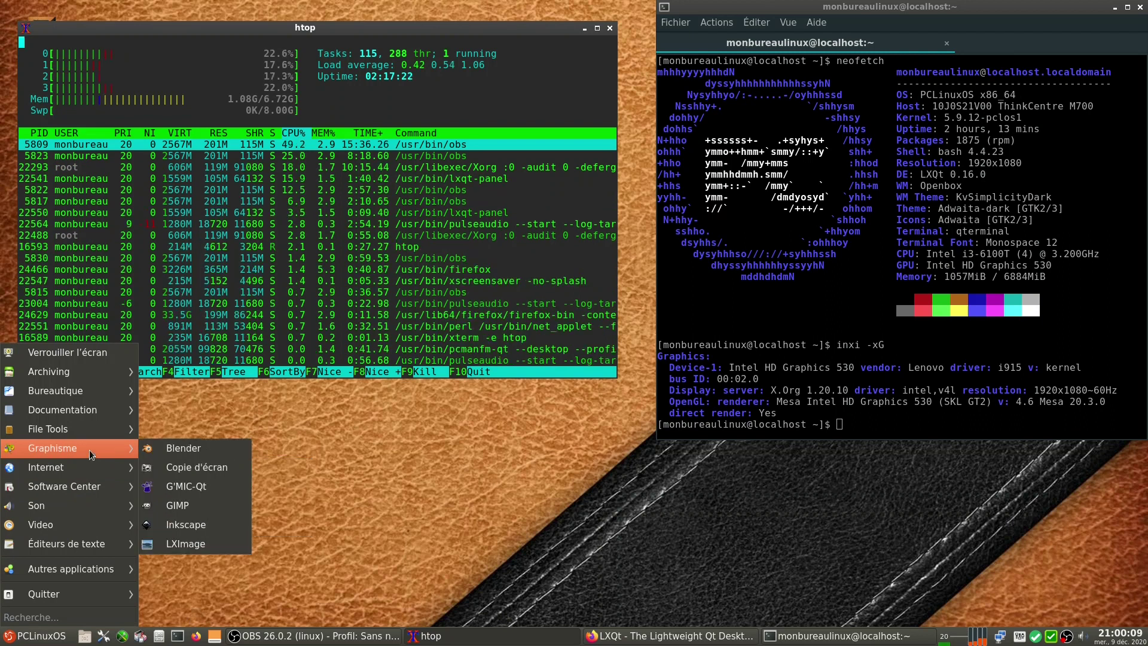
{"action": "mouse_move", "coordinate": [96, 410]}
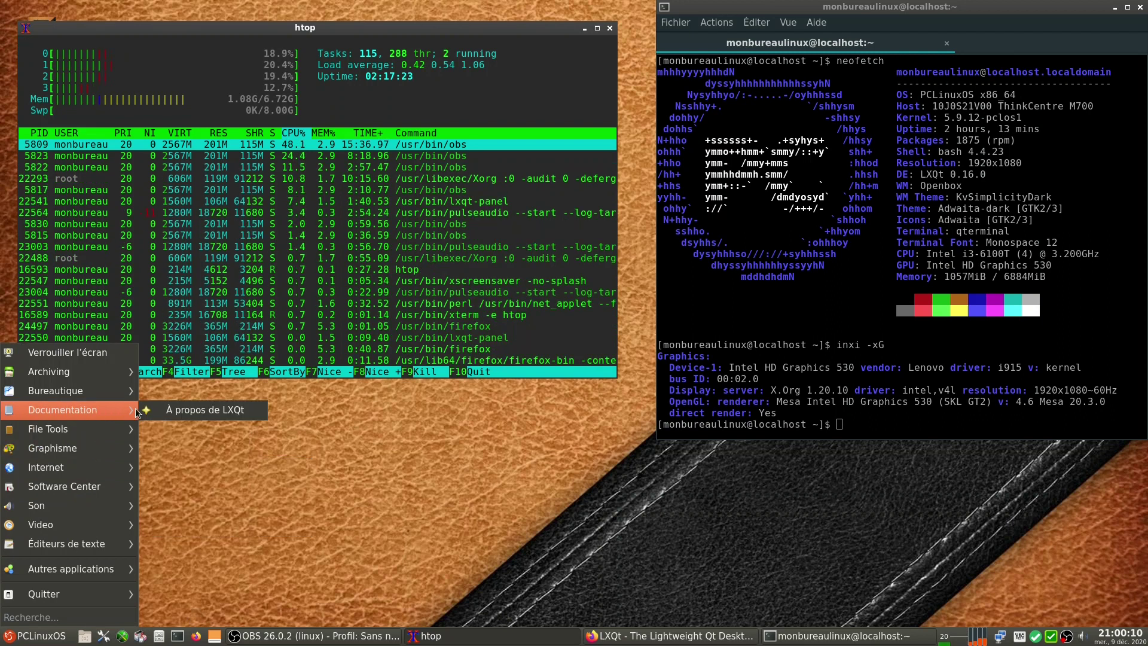
{"action": "left_click", "coordinate": [169, 412]}
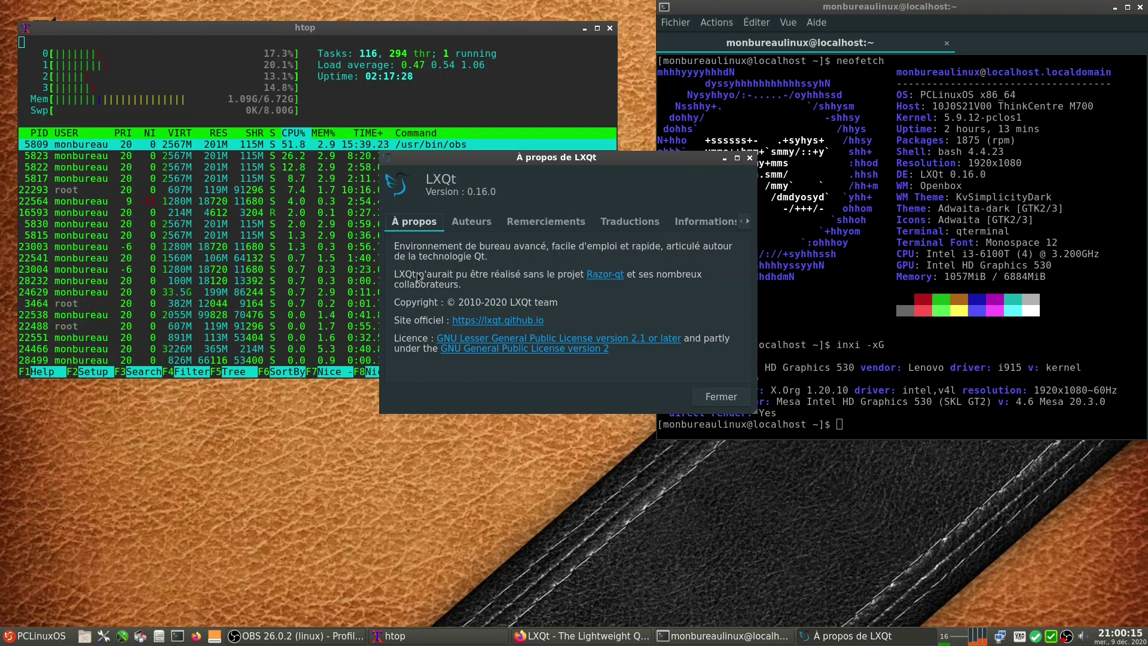
{"action": "left_click_drag", "start_coordinate": [579, 159], "coordinate": [435, 388]}
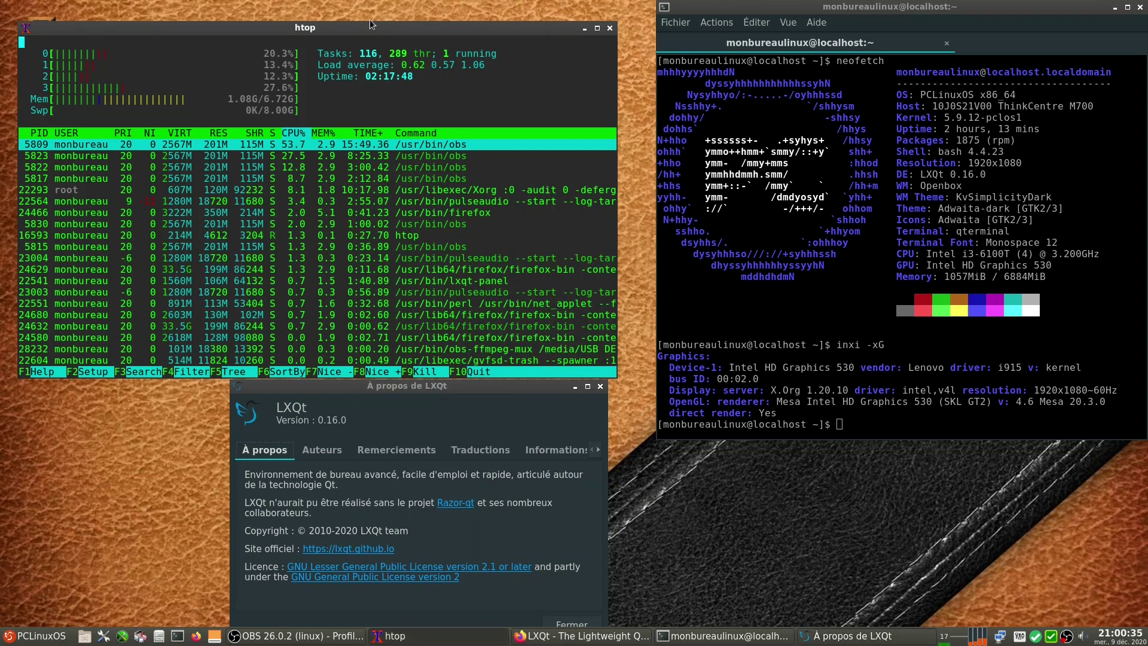
Move the htop window clear of the desktop icon, then view htop.png in LXImage and close the viewer
{"action": "left_click_drag", "start_coordinate": [446, 27], "coordinate": [469, 71]}
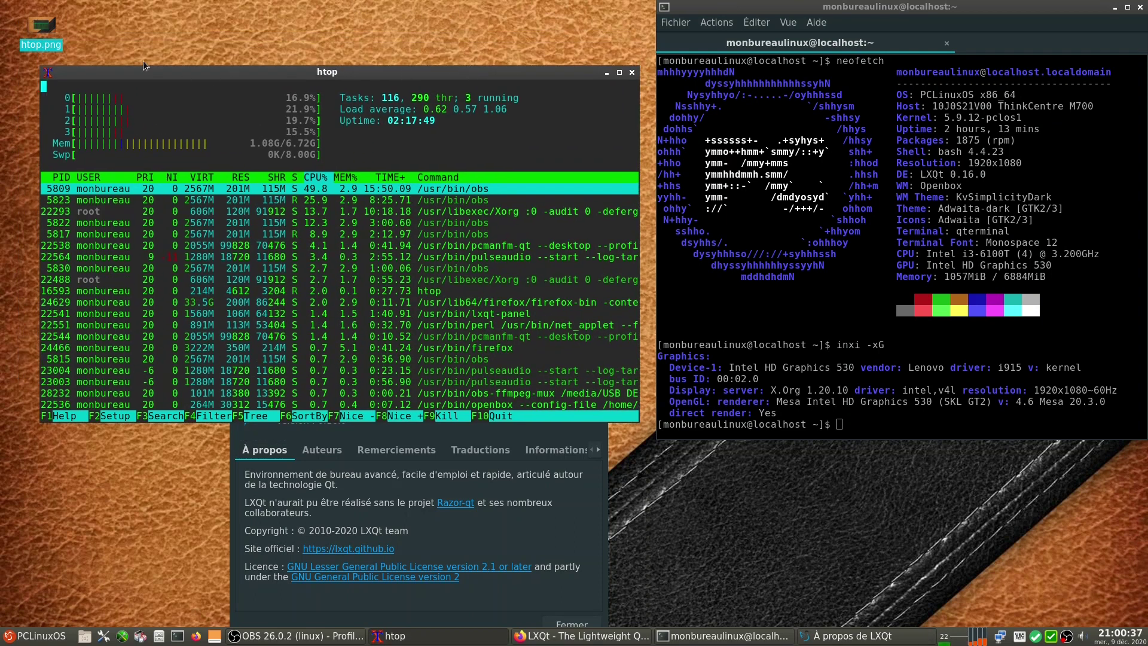
{"action": "right_click", "coordinate": [49, 32]}
{"action": "mouse_move", "coordinate": [174, 57]}
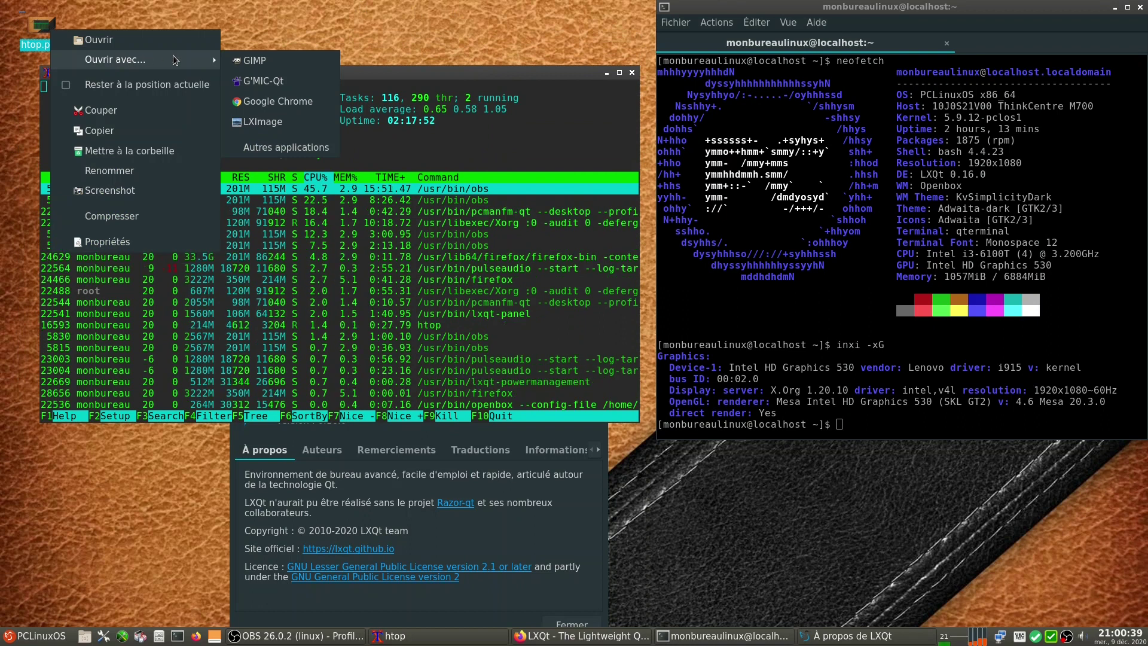
{"action": "left_click", "coordinate": [297, 122]}
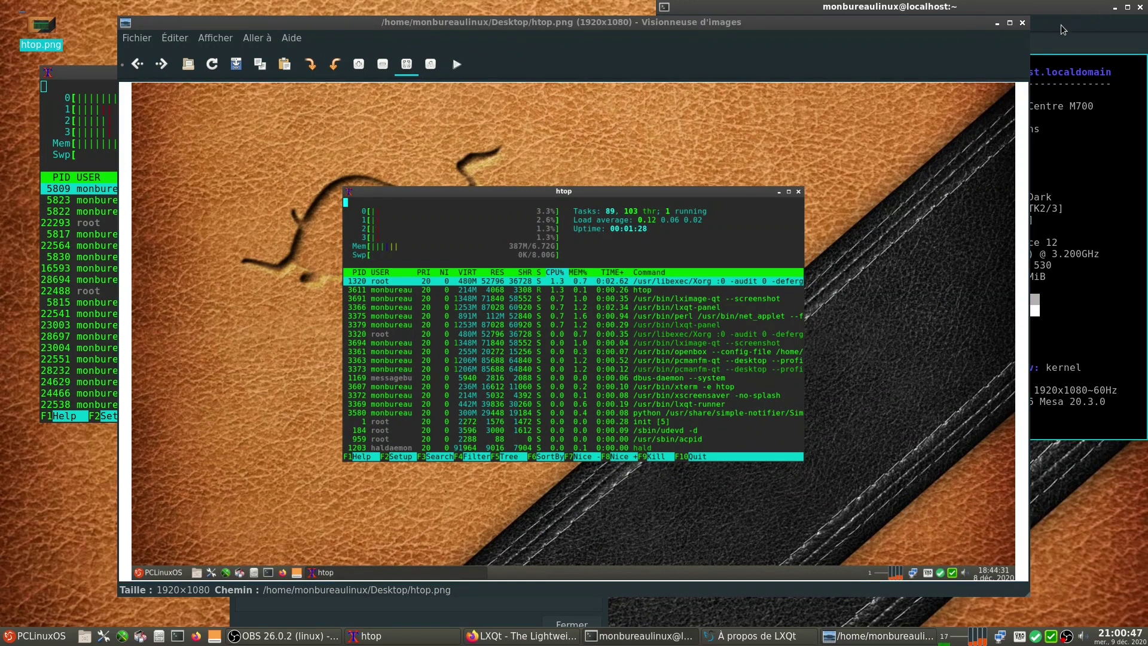
{"action": "left_click", "coordinate": [1023, 23]}
Switch to Firefox, open the Release LXQt 0.16.0 announcement, and return to the desktop
{"action": "left_click", "coordinate": [580, 635]}
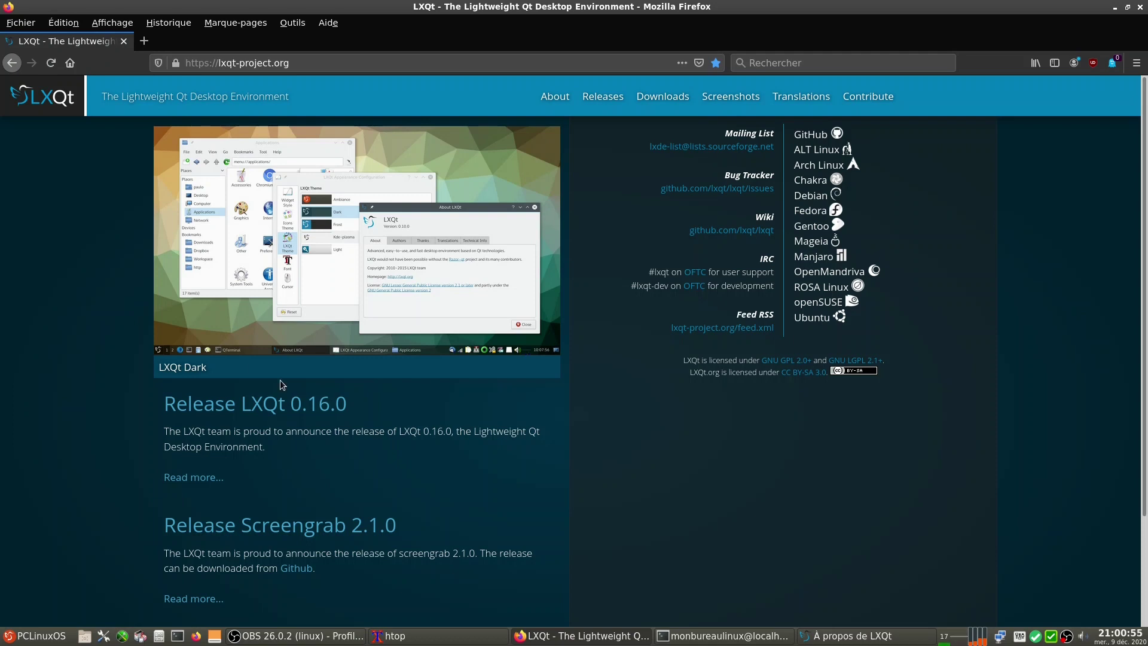
{"action": "left_click", "coordinate": [298, 409]}
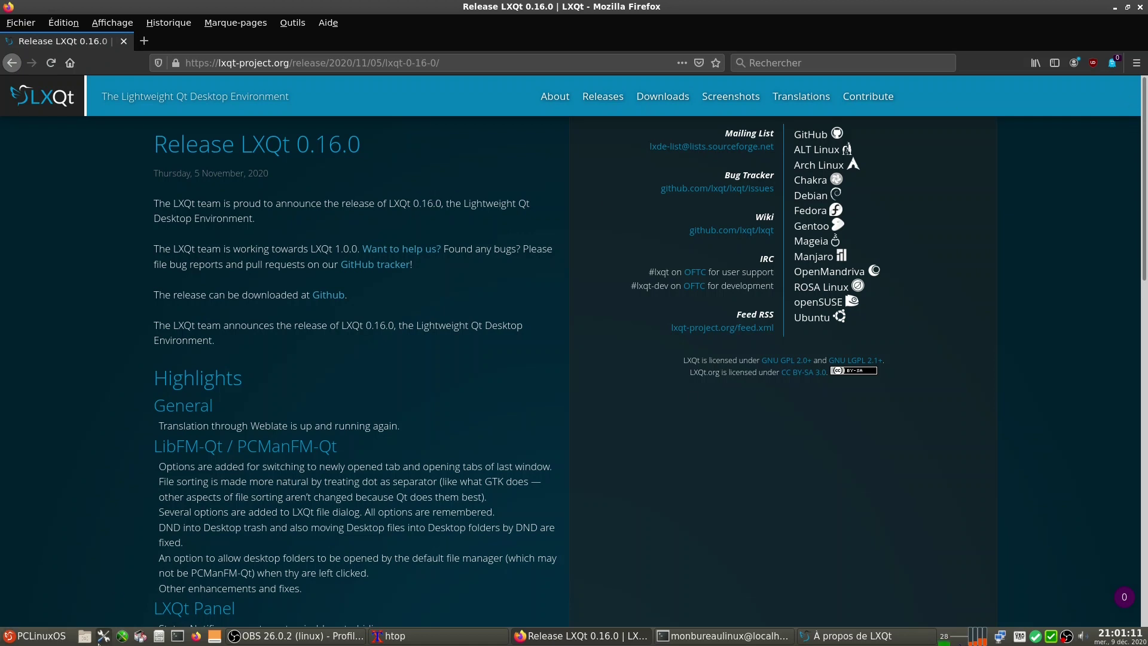
{"action": "left_click", "coordinate": [86, 638]}
Look through the installed applications by category, from Archiving and Bureautique to Video and Éditeurs de texte
{"action": "left_click", "coordinate": [41, 636]}
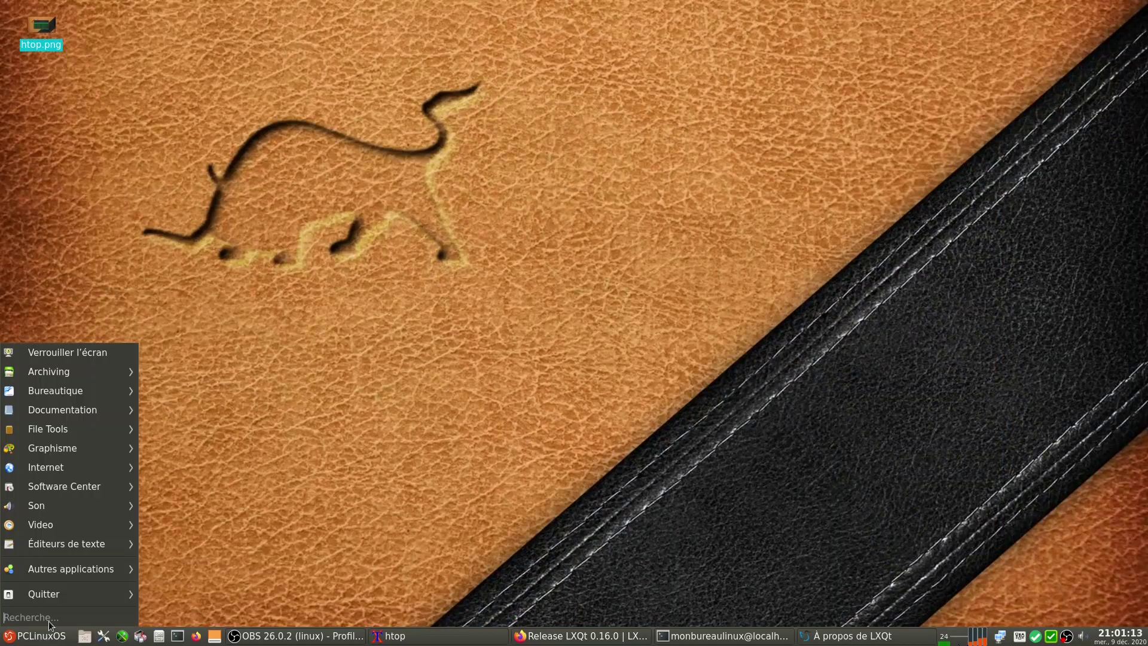
{"action": "mouse_move", "coordinate": [107, 372]}
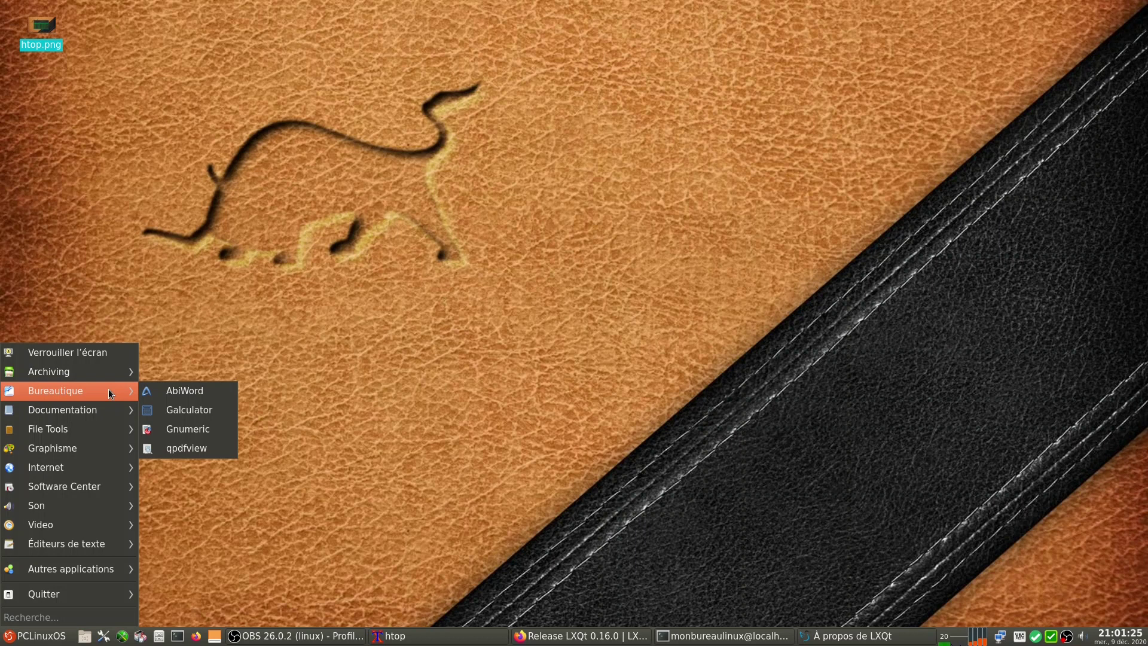
{"action": "mouse_move", "coordinate": [98, 429]}
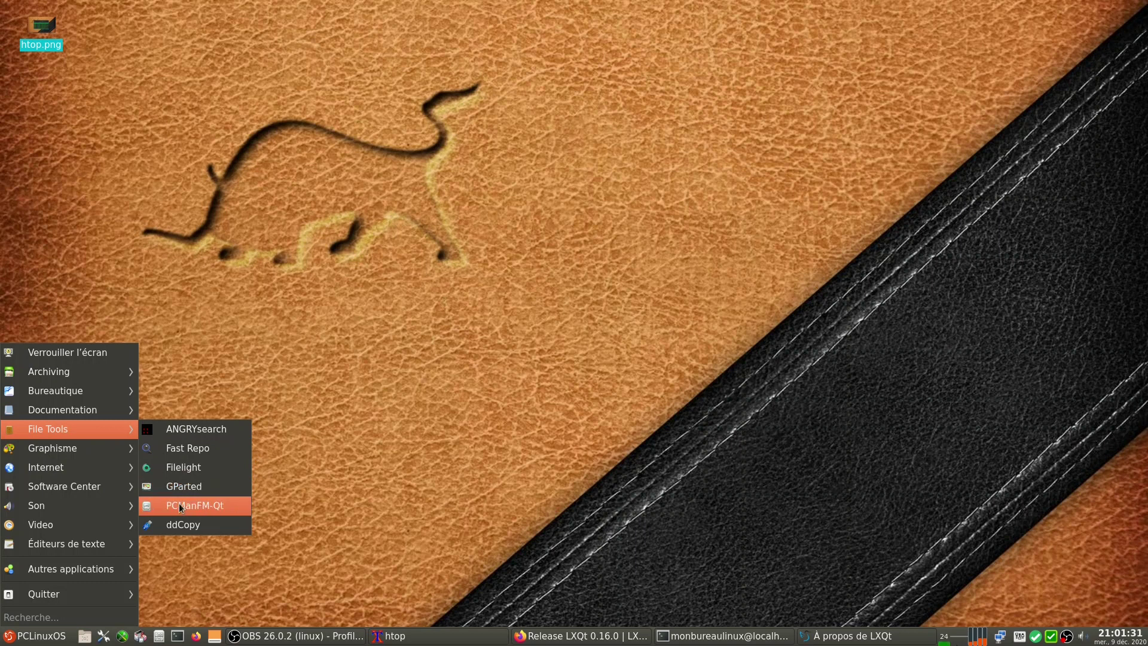
{"action": "mouse_move", "coordinate": [101, 450]}
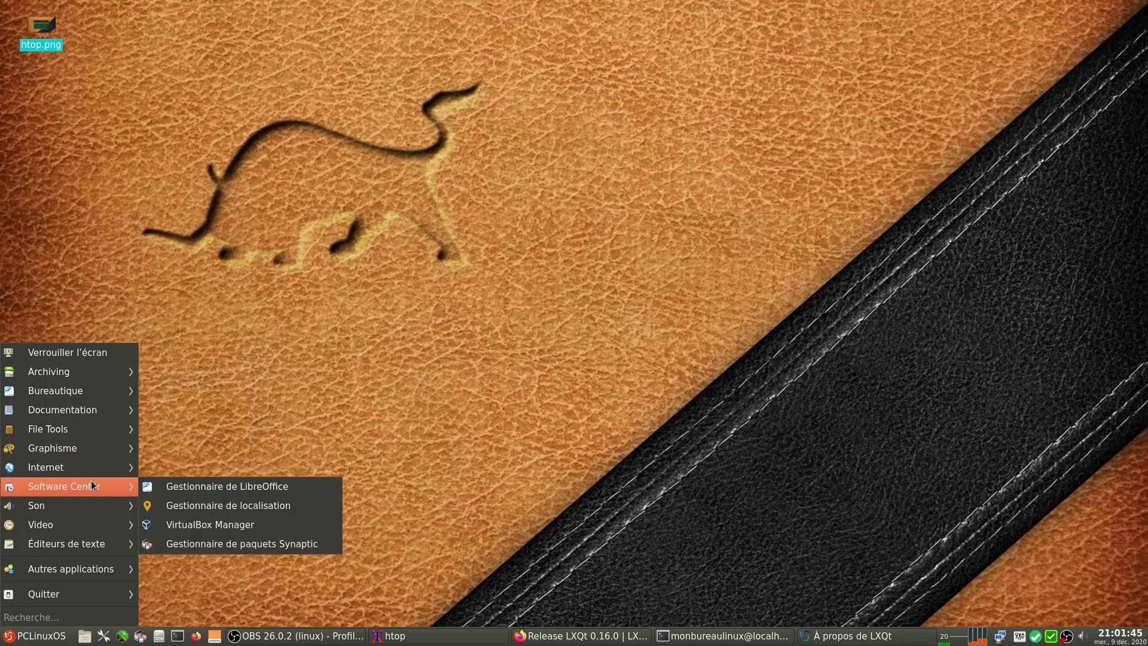
{"action": "mouse_move", "coordinate": [101, 507]}
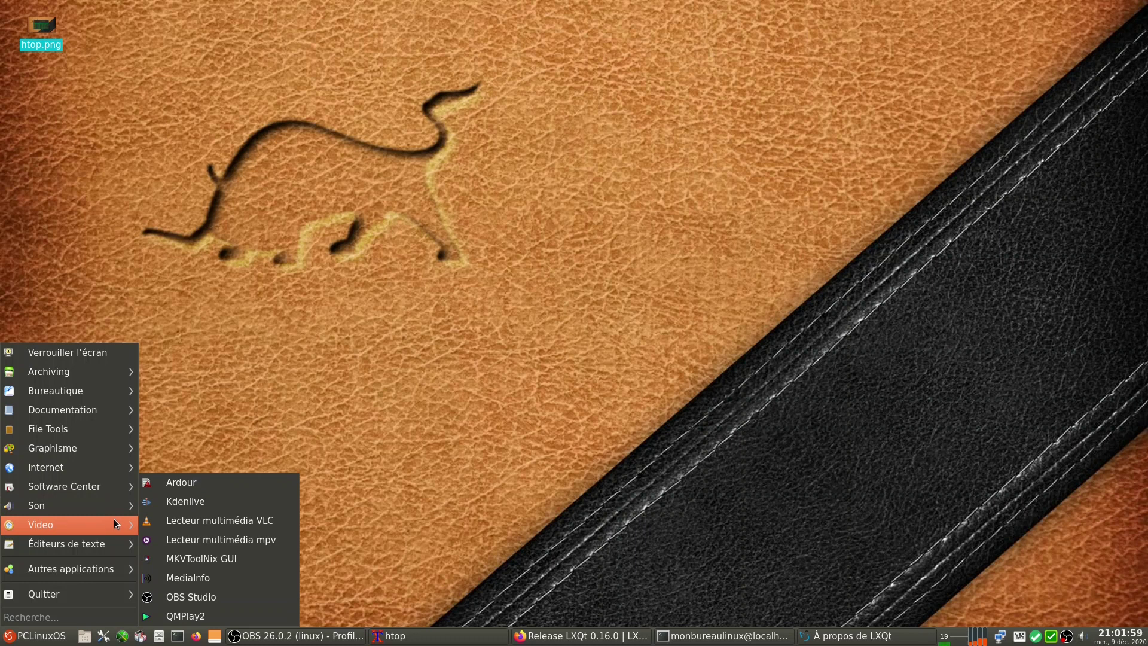
{"action": "mouse_move", "coordinate": [113, 544]}
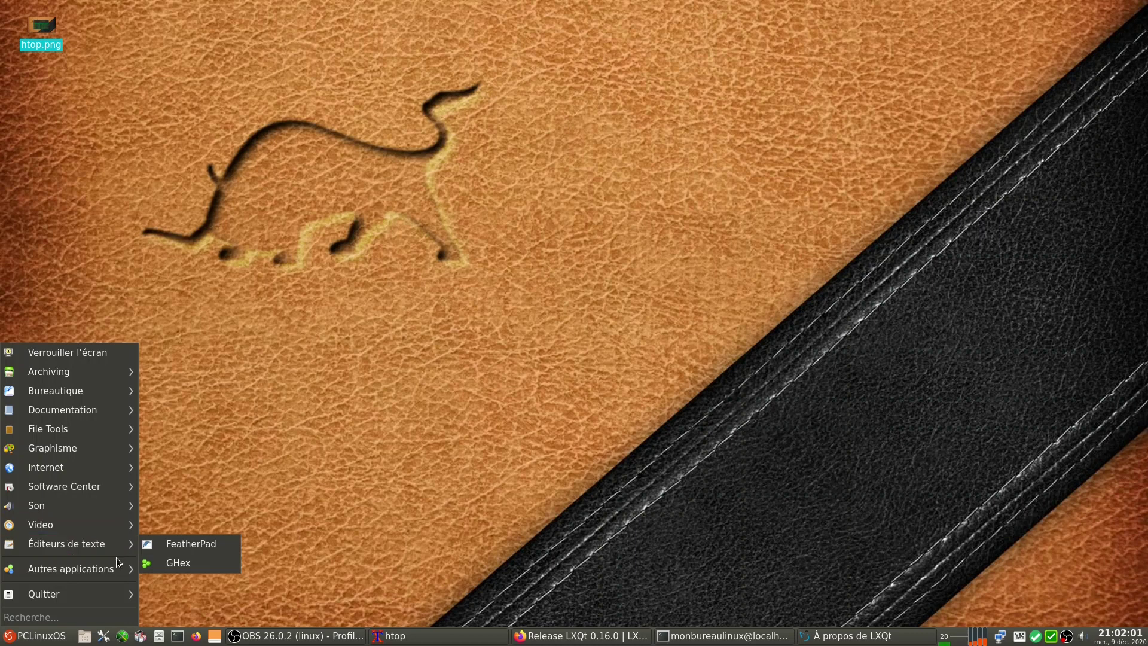
Open the Centre de configuration, view the basic LXQt session settings, and close the session settings window
{"action": "mouse_move", "coordinate": [116, 566]}
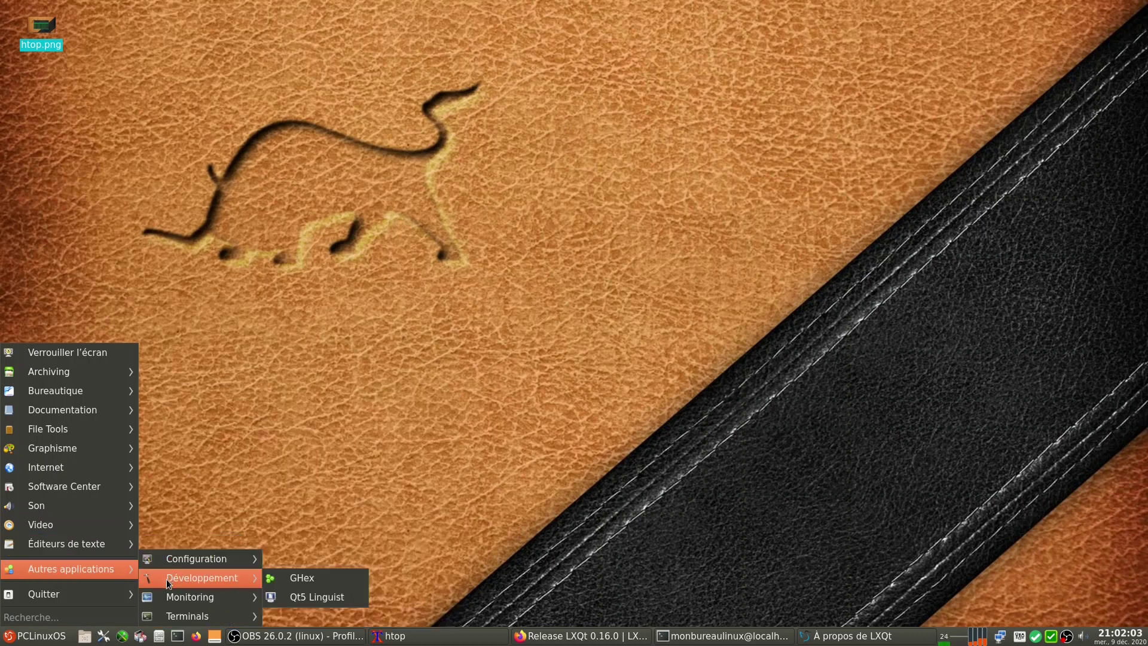
{"action": "left_click", "coordinate": [332, 404]}
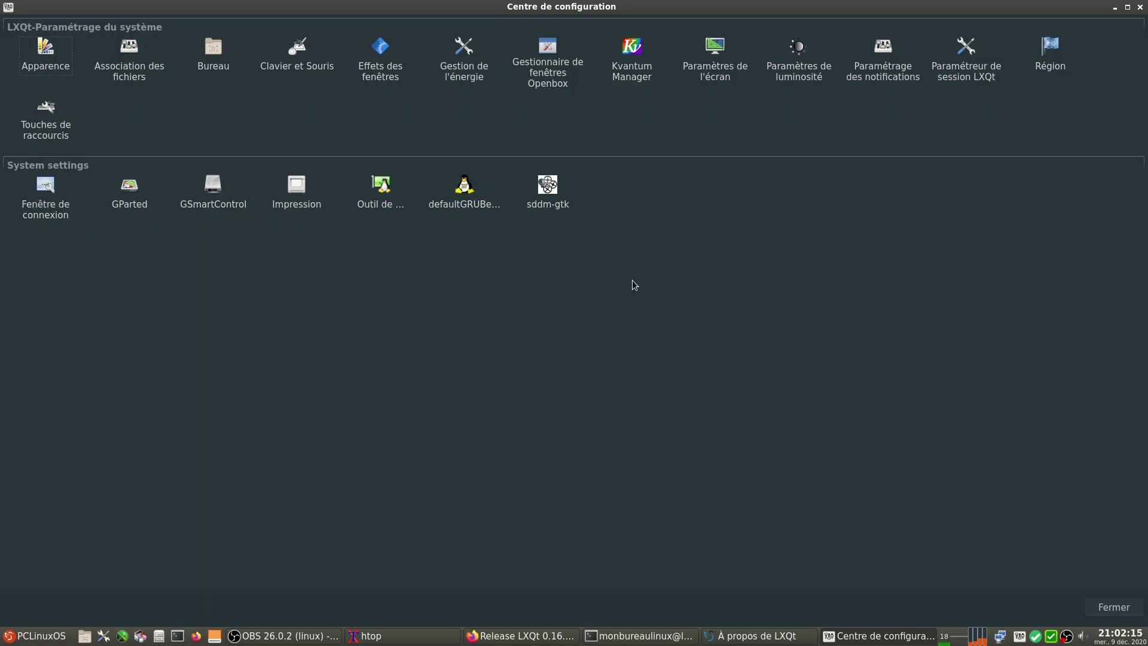
{"action": "double_click", "coordinate": [977, 77]}
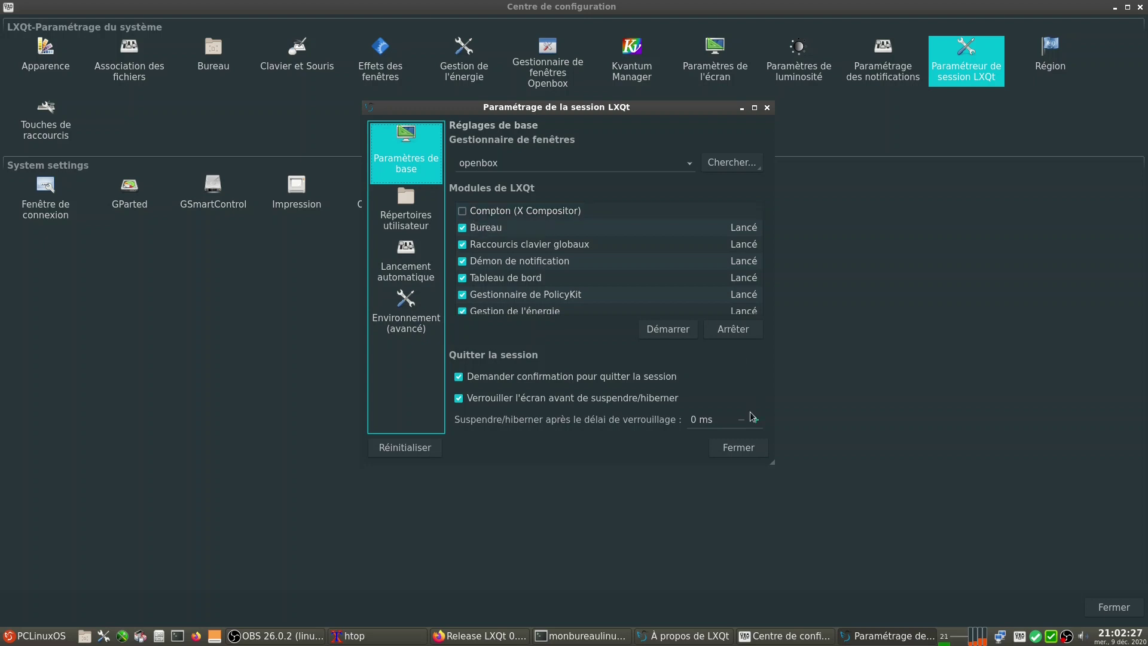
{"action": "left_click", "coordinate": [737, 449]}
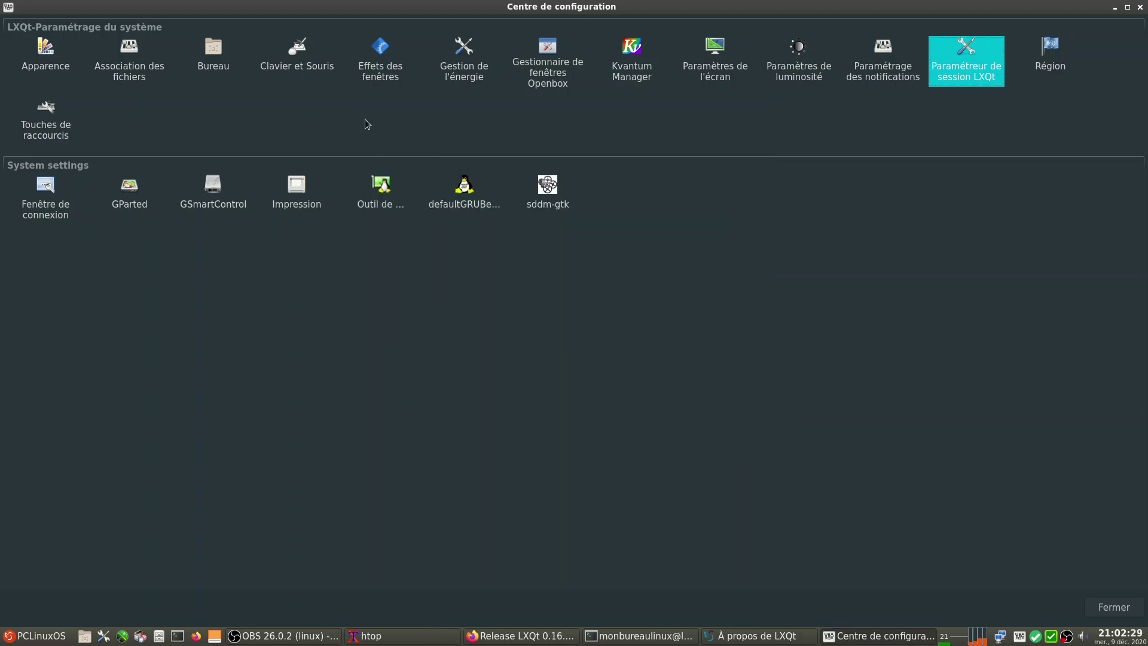
Check the window effects' shadow and rendering backend settings, cancel without changes, and minimize the Centre de configuration
{"action": "double_click", "coordinate": [386, 76]}
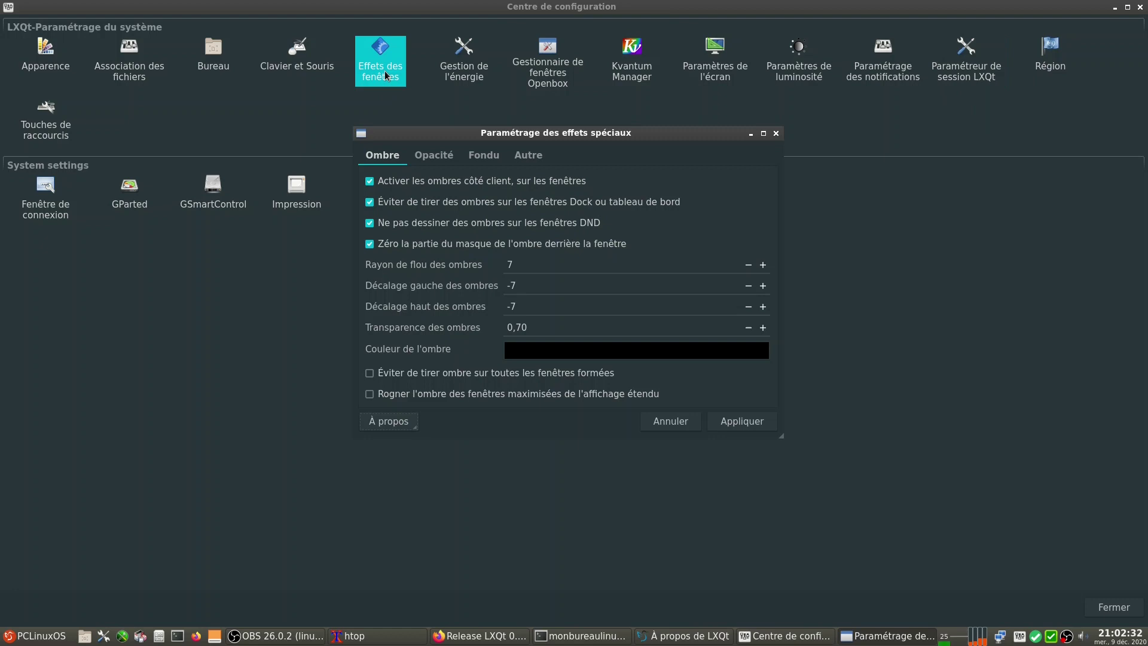
{"action": "left_click", "coordinate": [528, 156]}
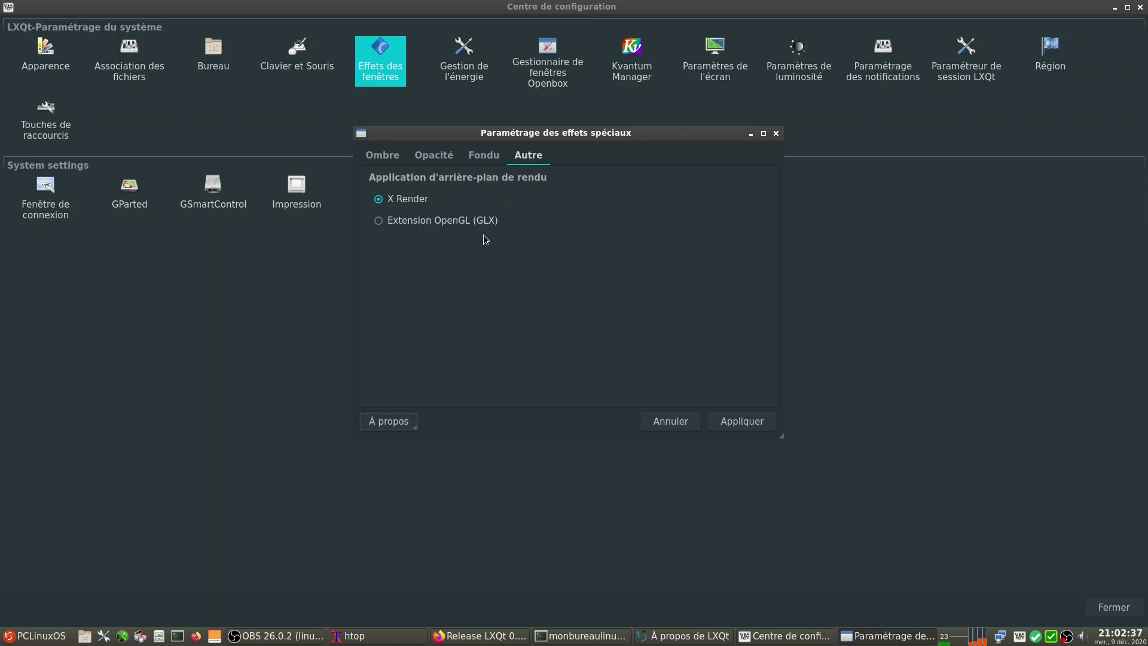
{"action": "left_click", "coordinate": [662, 425]}
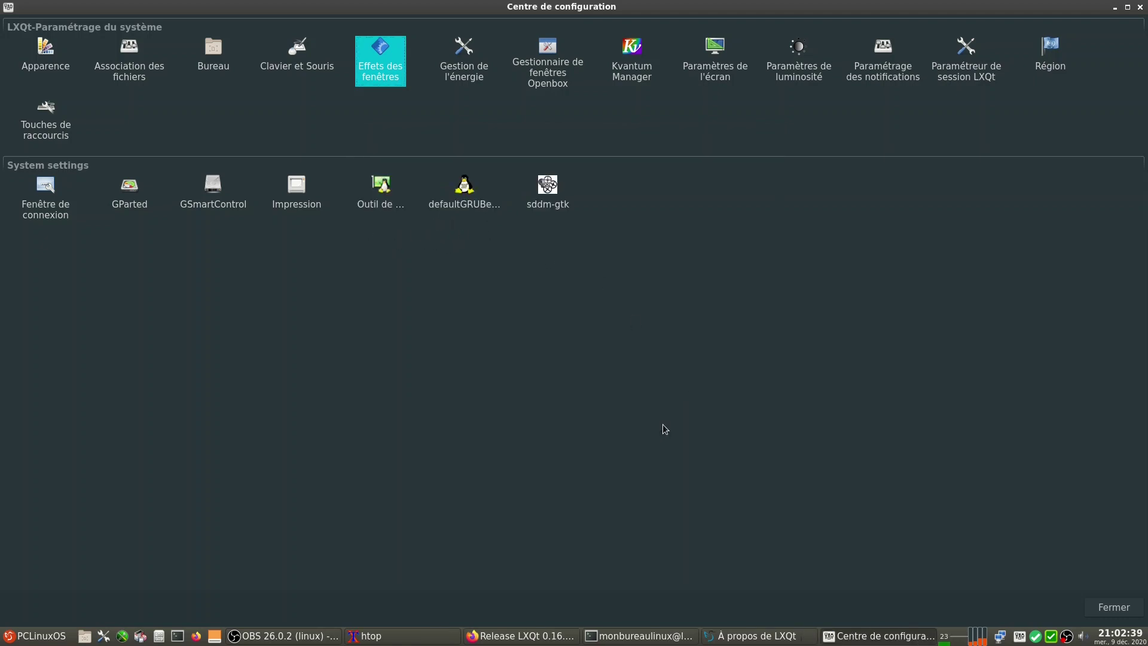
{"action": "left_click", "coordinate": [1115, 8]}
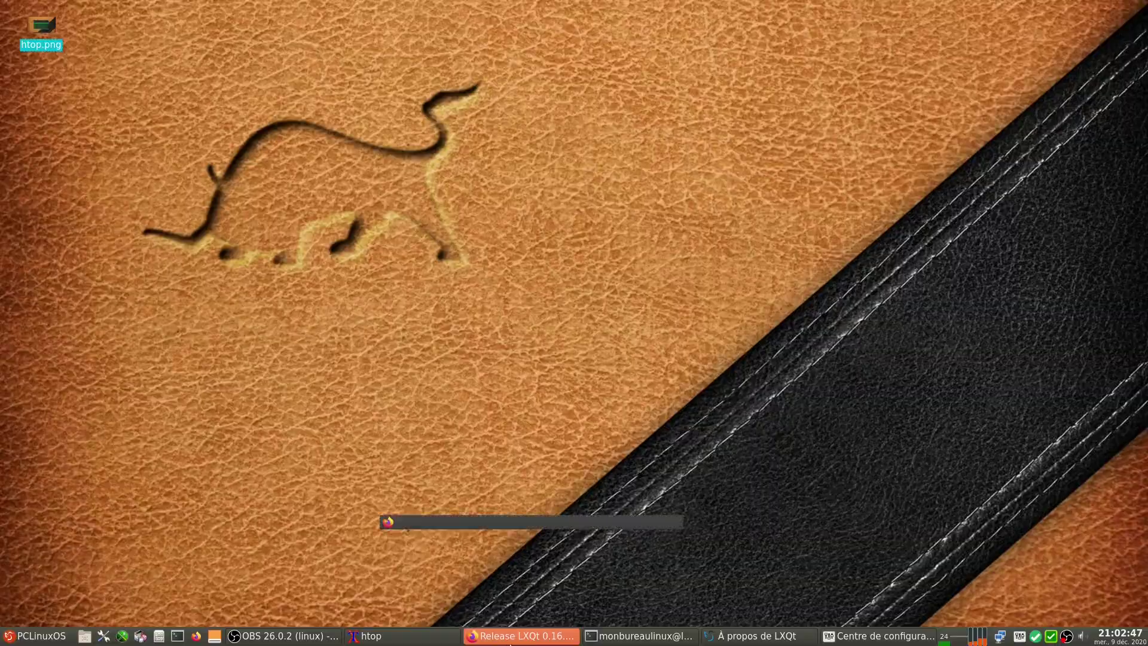
Switch to Firefox, open YouTube in a new tab, decline signing in, and accept the cookie terms
{"action": "left_click", "coordinate": [478, 636]}
{"action": "left_click", "coordinate": [144, 40]}
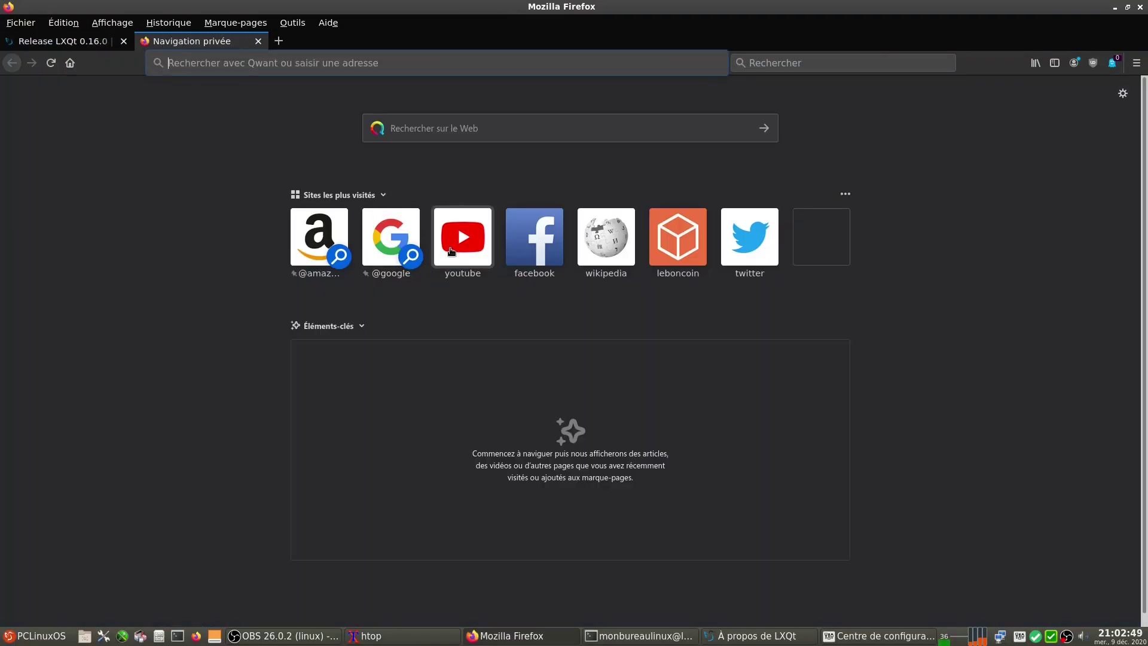
{"action": "left_click", "coordinate": [453, 247]}
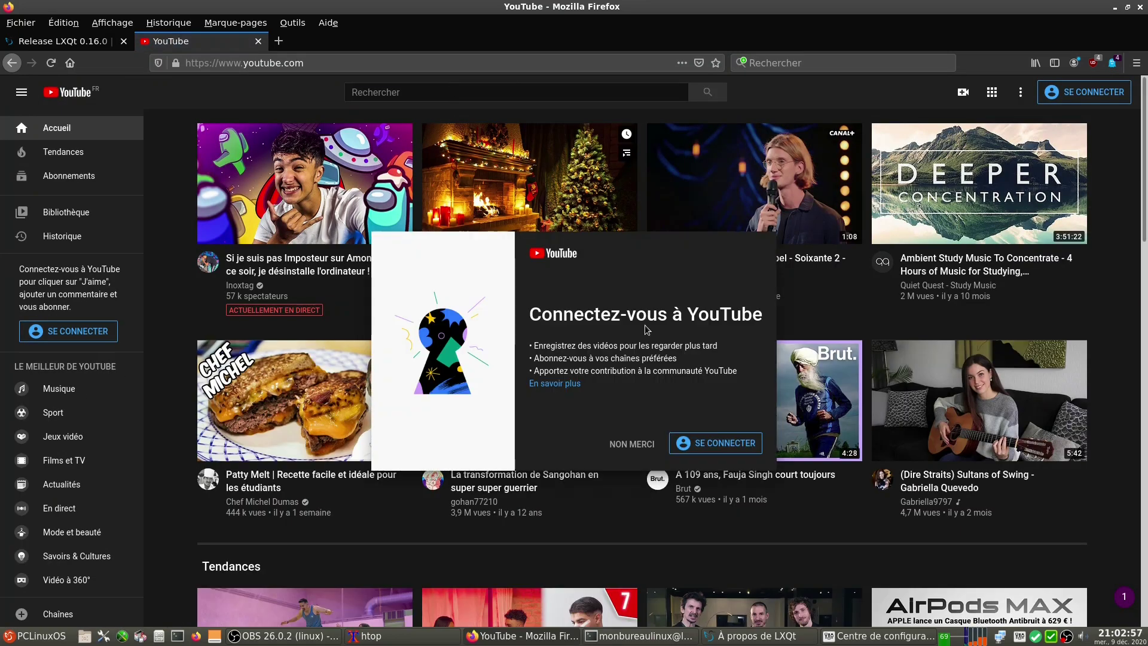
{"action": "left_click", "coordinate": [632, 446]}
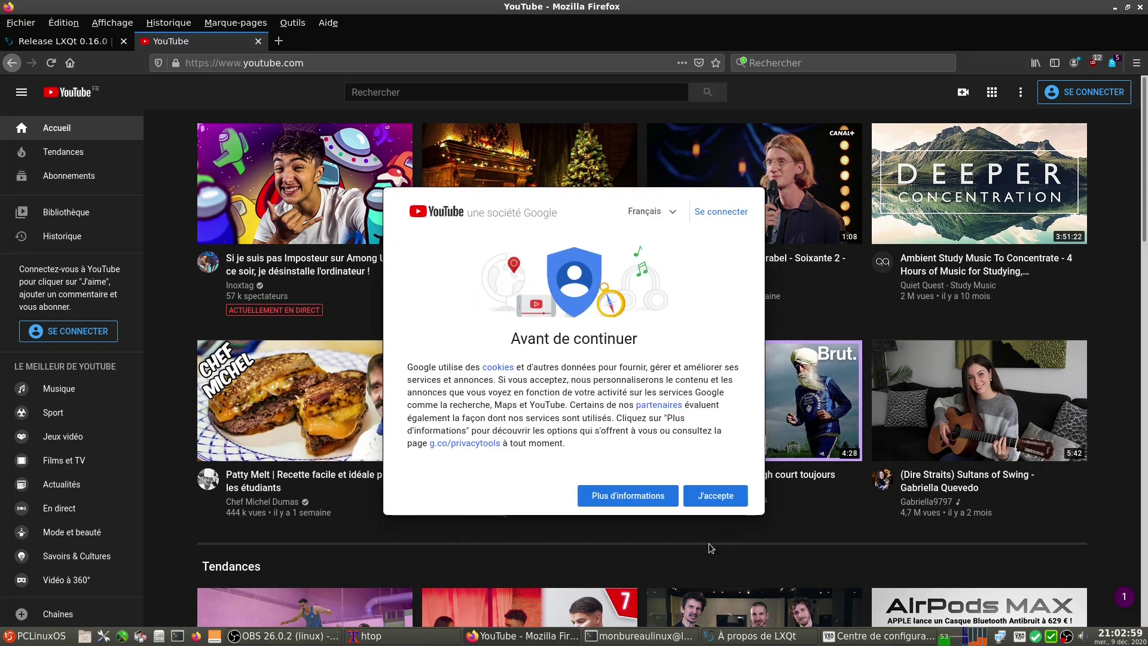
{"action": "left_click", "coordinate": [715, 496]}
Search YouTube for "agent 327" and play the video "Agent 327 : Opération Salon de Coiffure"
{"action": "left_click", "coordinate": [454, 87]}
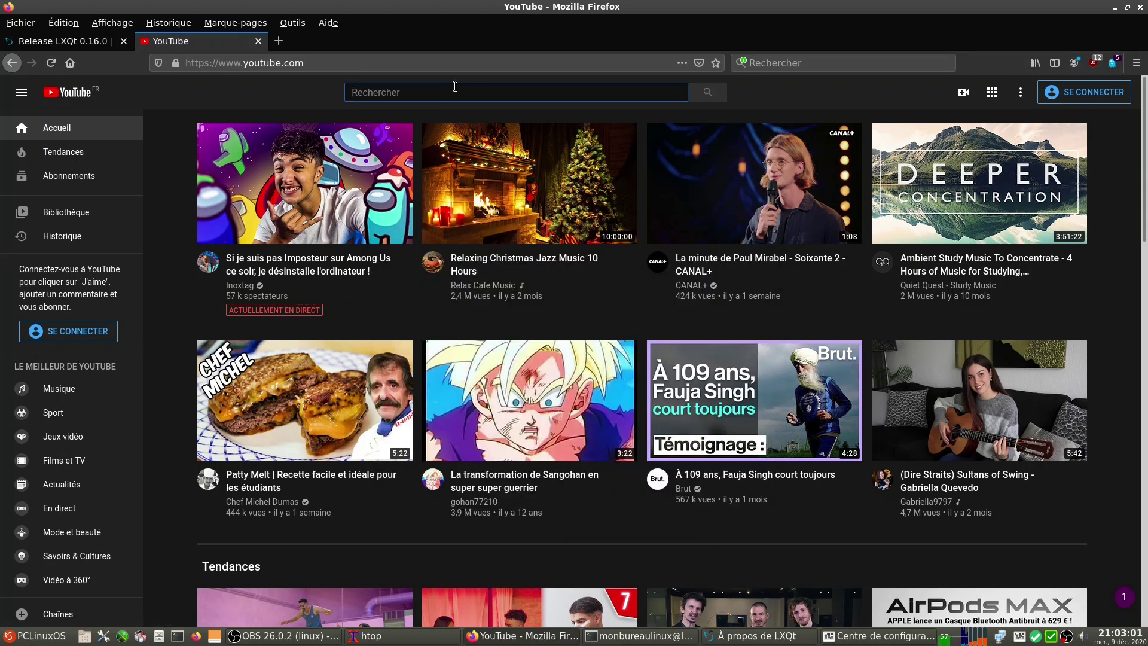
{"action": "type", "text": "gent 327"}
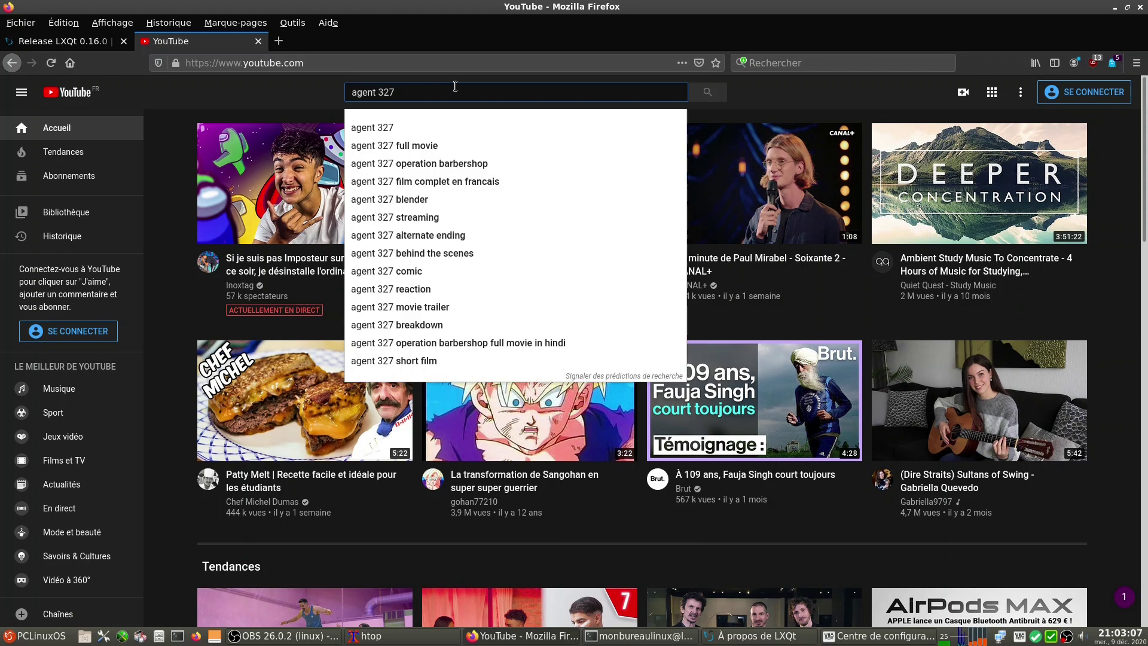
{"action": "key", "text": "Return"}
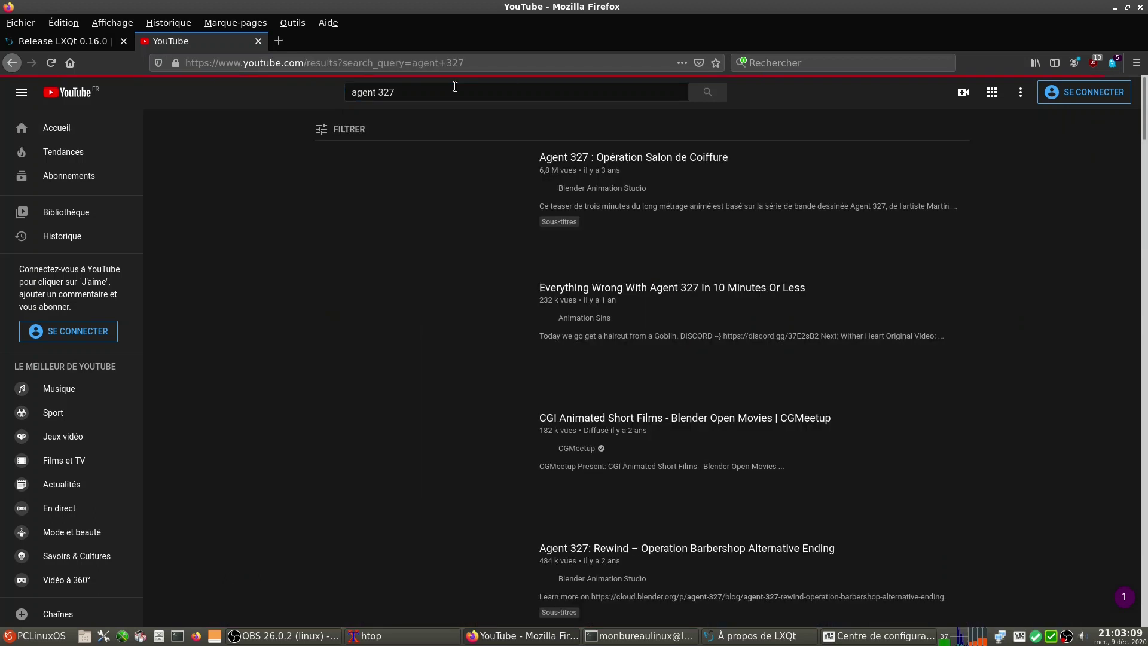
{"action": "left_click", "coordinate": [668, 157]}
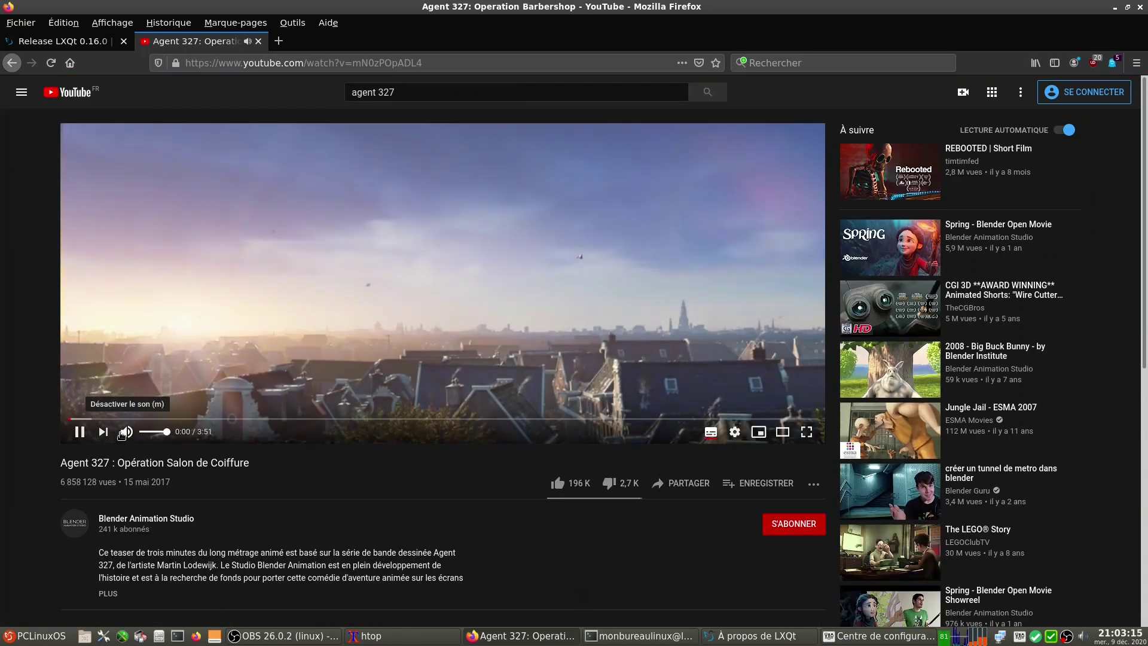
Mute the Agent 327 video and set its playback quality to 1080p
{"action": "left_click", "coordinate": [126, 432]}
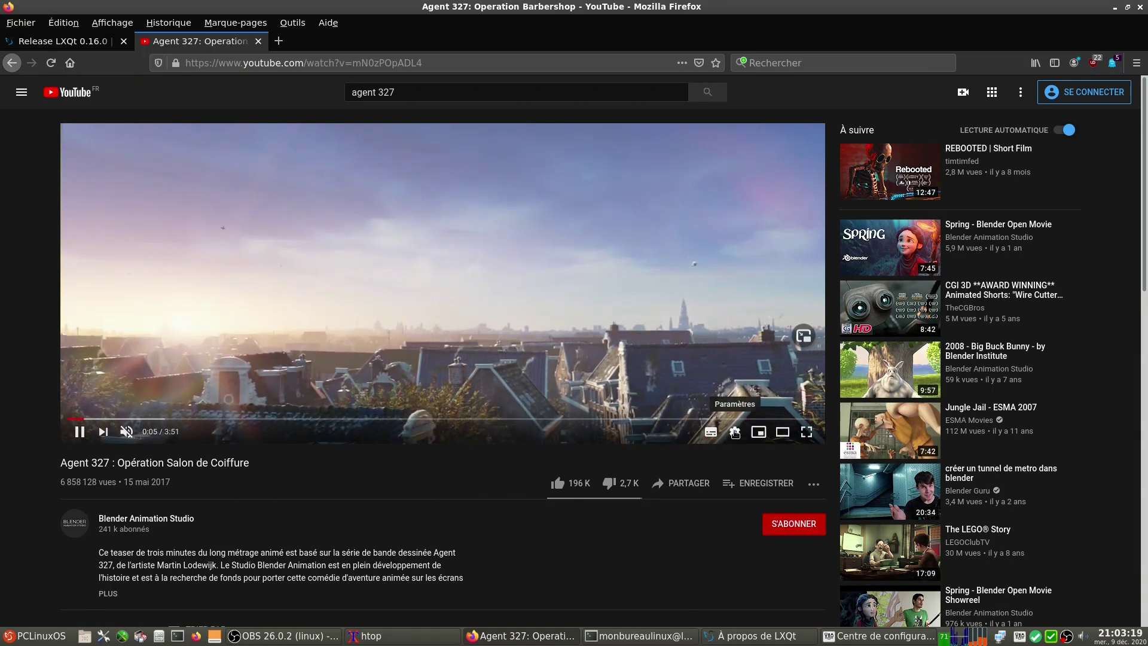
{"action": "left_click", "coordinate": [737, 433]}
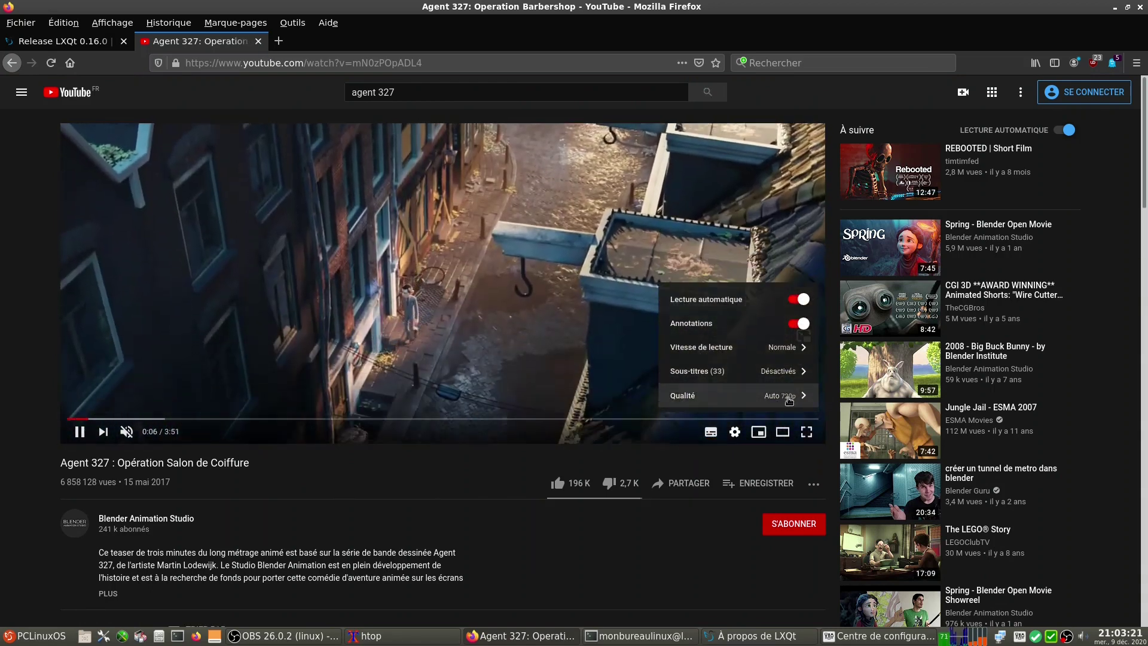
{"action": "left_click", "coordinate": [789, 395]}
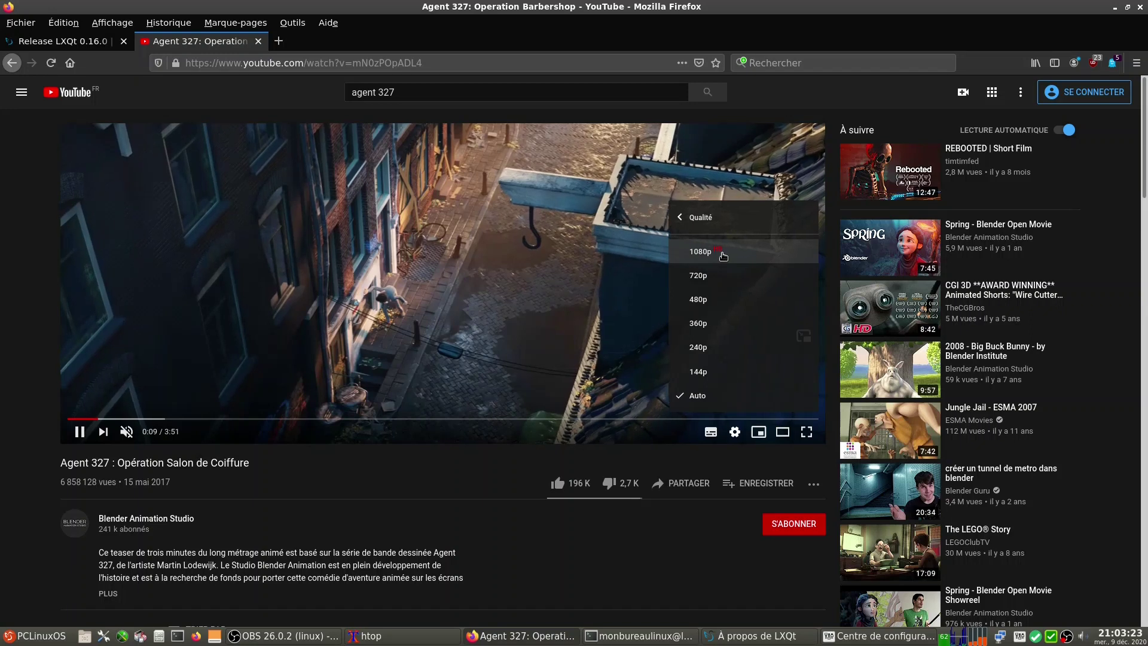
{"action": "left_click", "coordinate": [725, 256]}
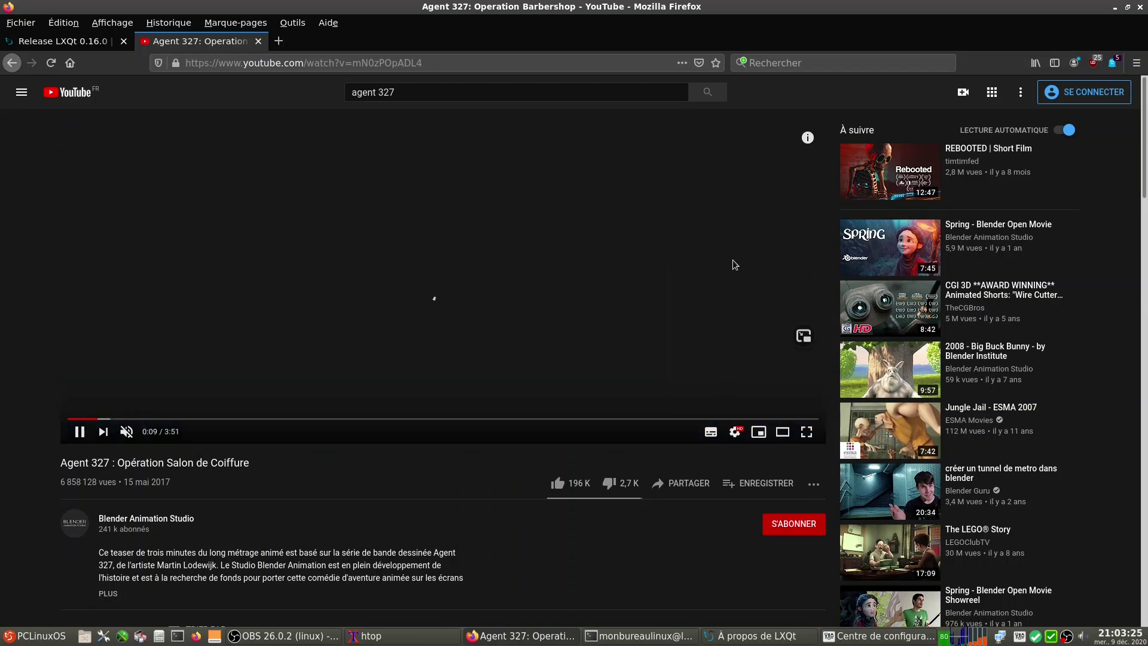
Pop the video out into picture-in-picture mode and minimize the Firefox window
{"action": "left_click", "coordinate": [801, 338]}
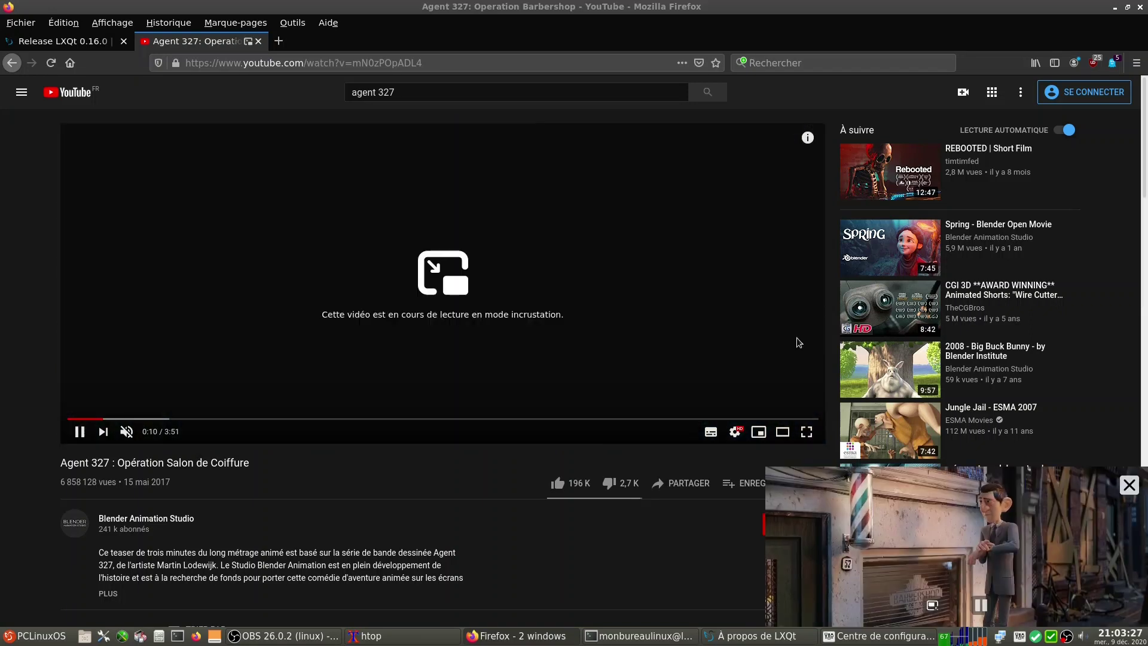
{"action": "left_click", "coordinate": [1115, 12]}
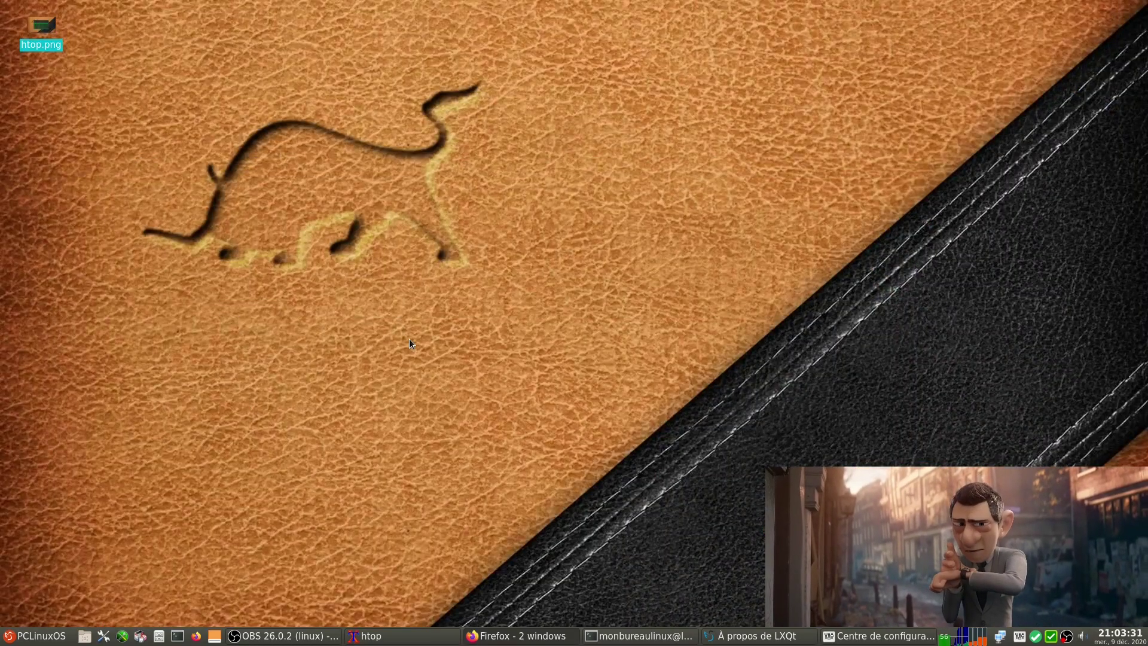
Restore the htop window, keep it above other windows, and move it to the desktop's upper-right area above the floating video
{"action": "left_click", "coordinate": [23, 637]}
{"action": "mouse_move", "coordinate": [137, 390]}
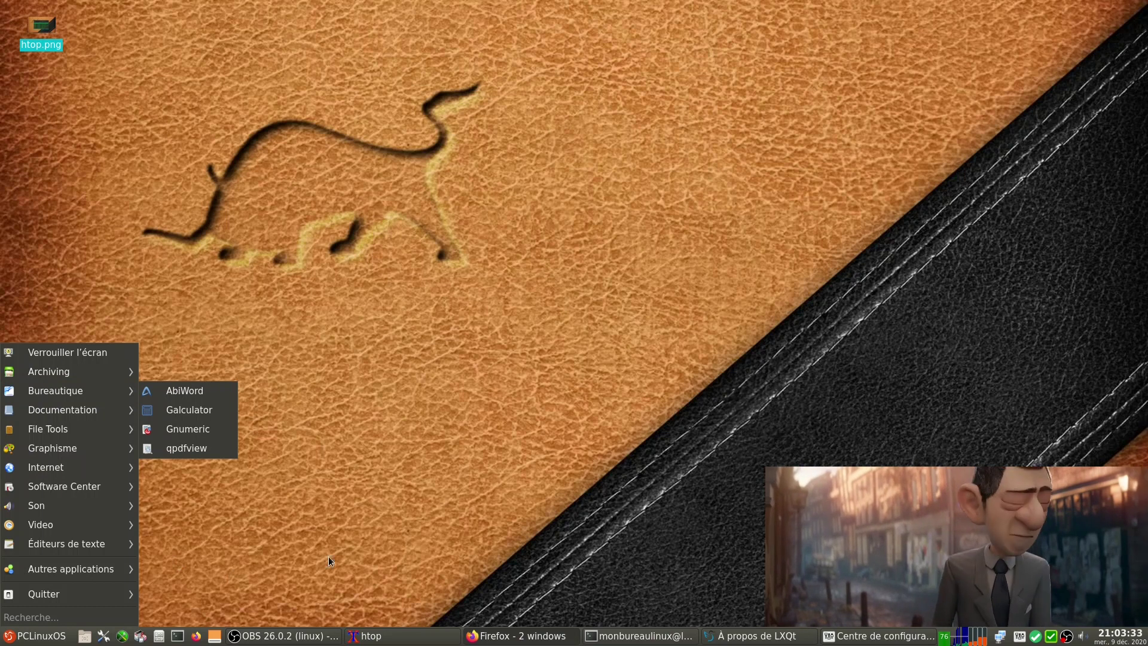
{"action": "left_click", "coordinate": [405, 637]}
{"action": "left_click", "coordinate": [405, 637]}
{"action": "right_click", "coordinate": [407, 637]}
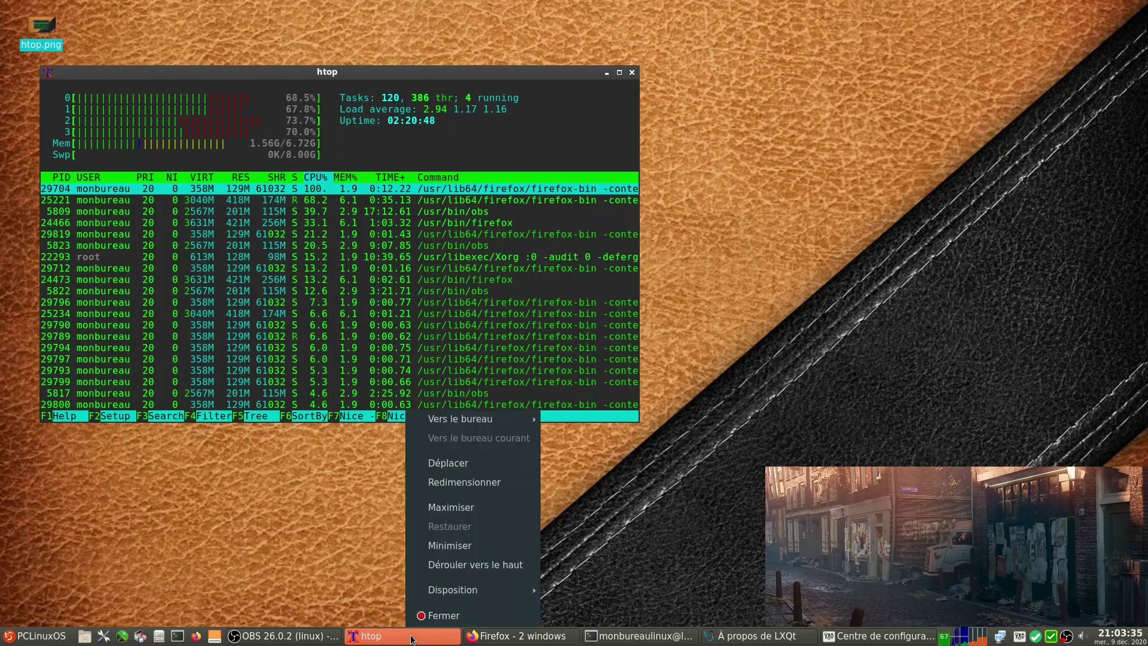
{"action": "mouse_move", "coordinate": [478, 590]}
{"action": "left_click", "coordinate": [617, 582]}
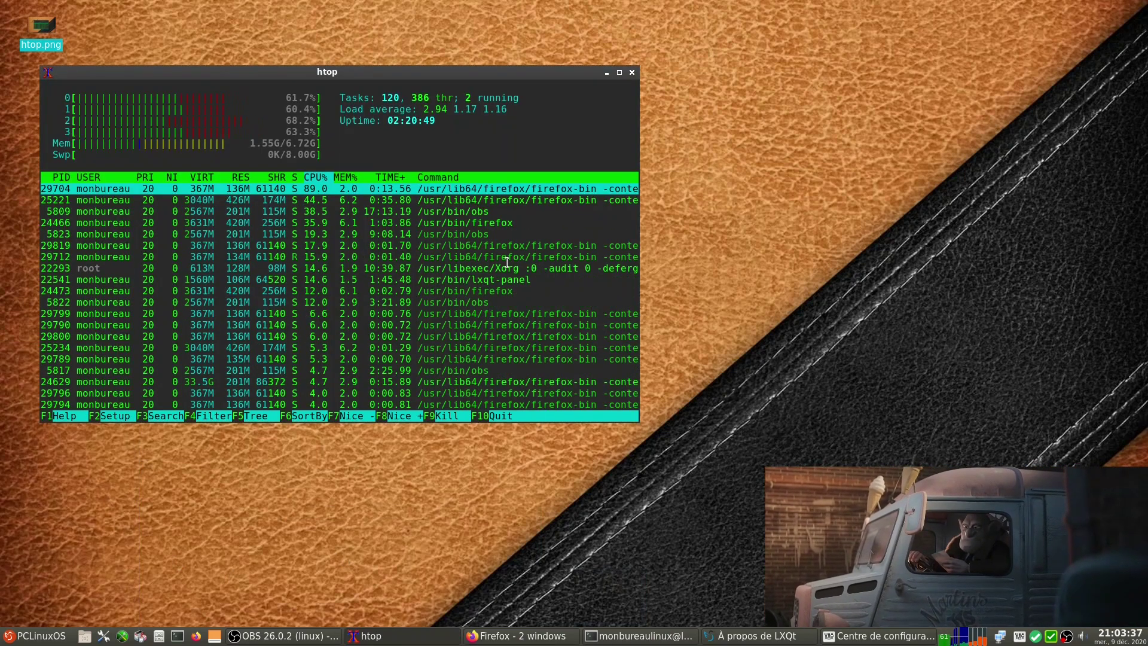
{"action": "left_click_drag", "start_coordinate": [568, 80], "coordinate": [1032, 4]}
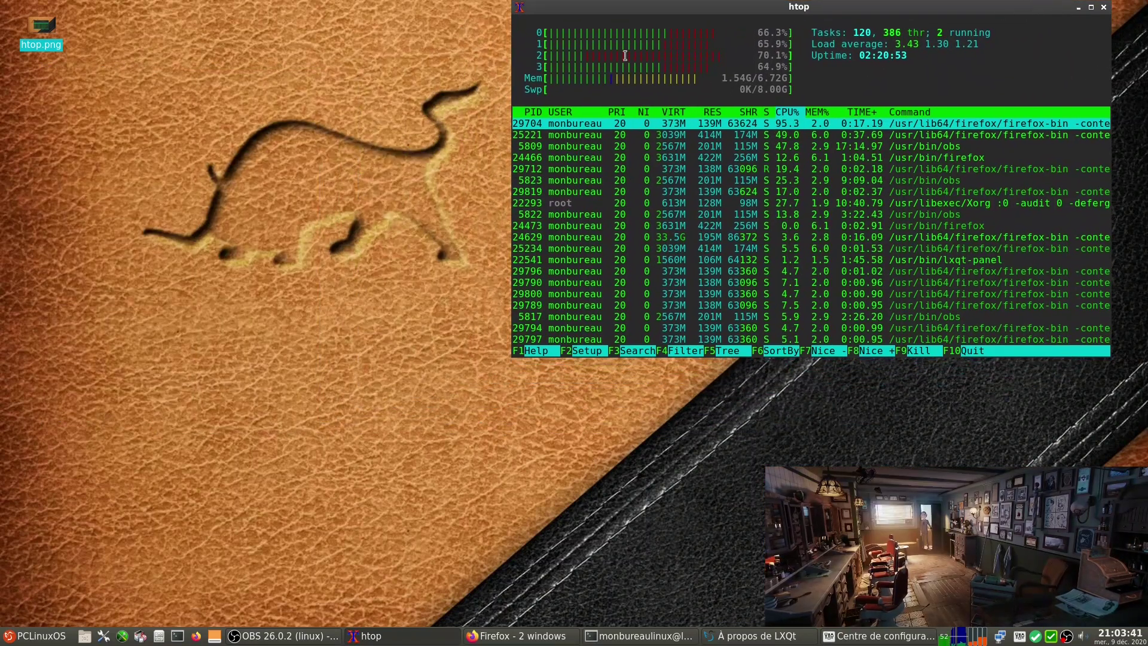
Launch AbiWord and Galculator from the Bureautique applications
{"action": "left_click", "coordinate": [17, 640]}
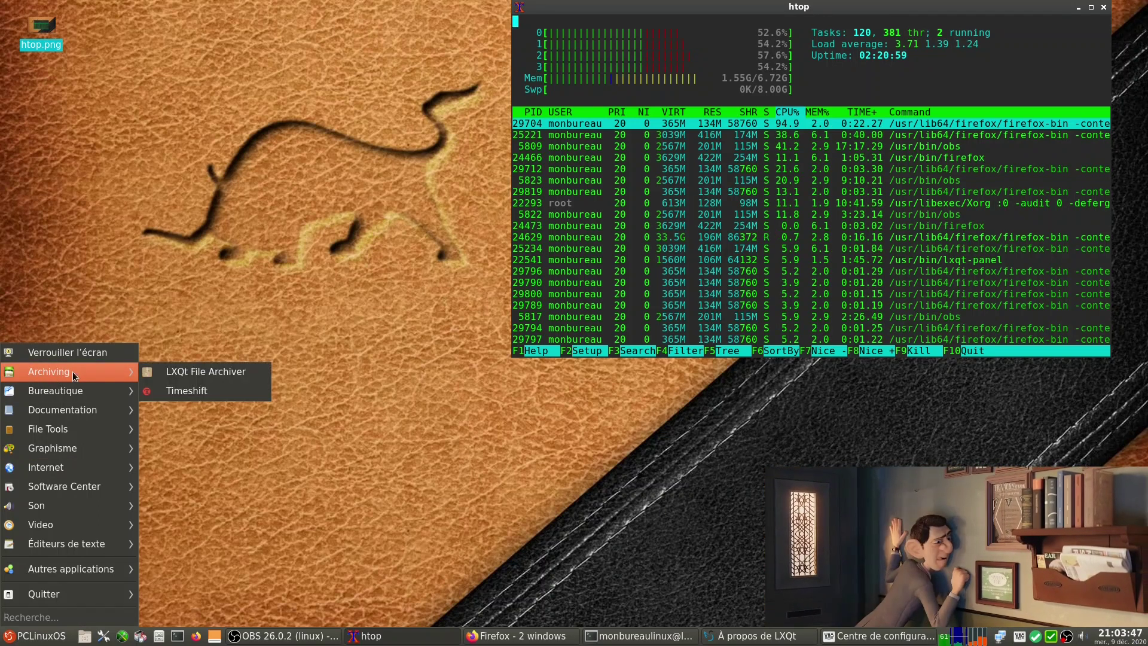
{"action": "mouse_move", "coordinate": [96, 386]}
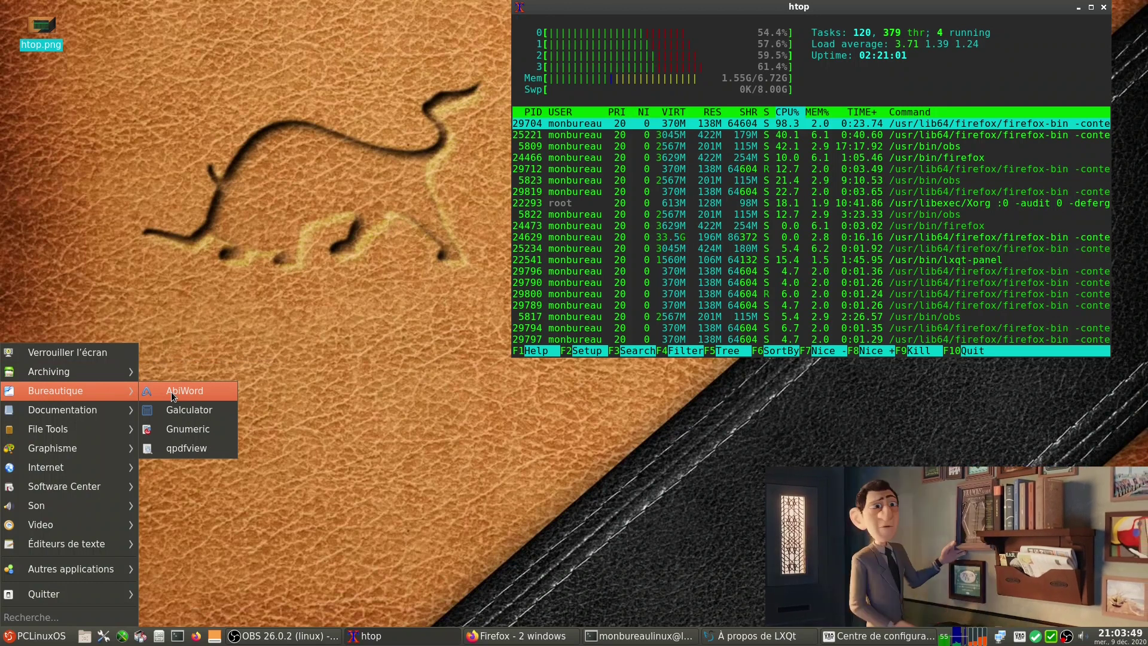
{"action": "left_click", "coordinate": [170, 392]}
{"action": "key", "text": "super"}
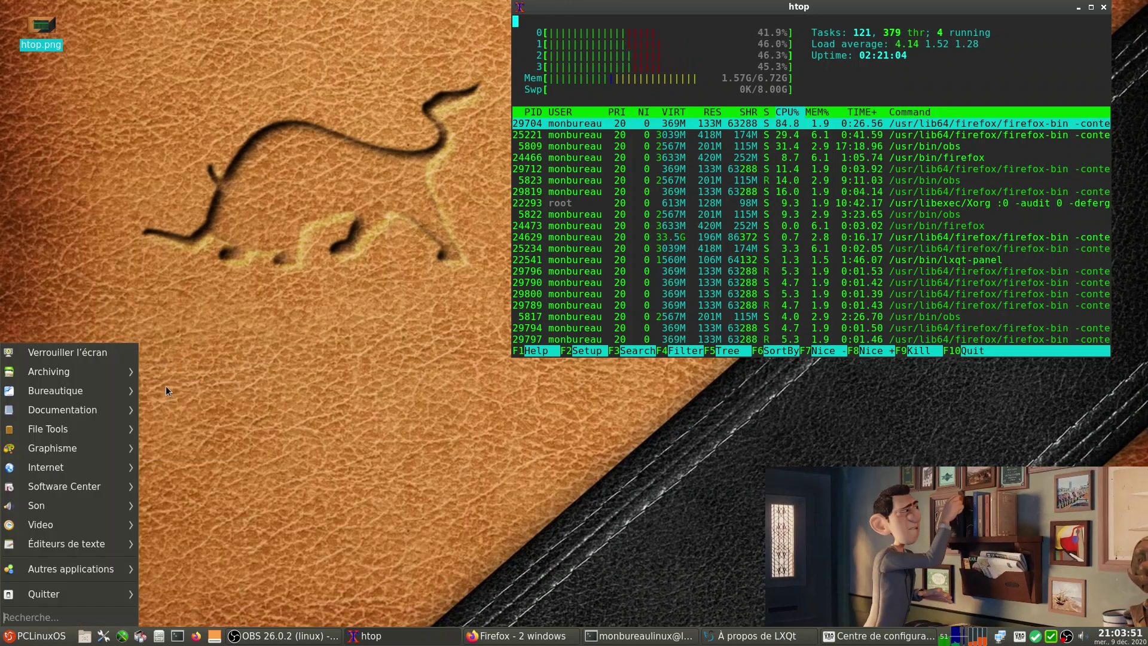
{"action": "mouse_move", "coordinate": [119, 388]}
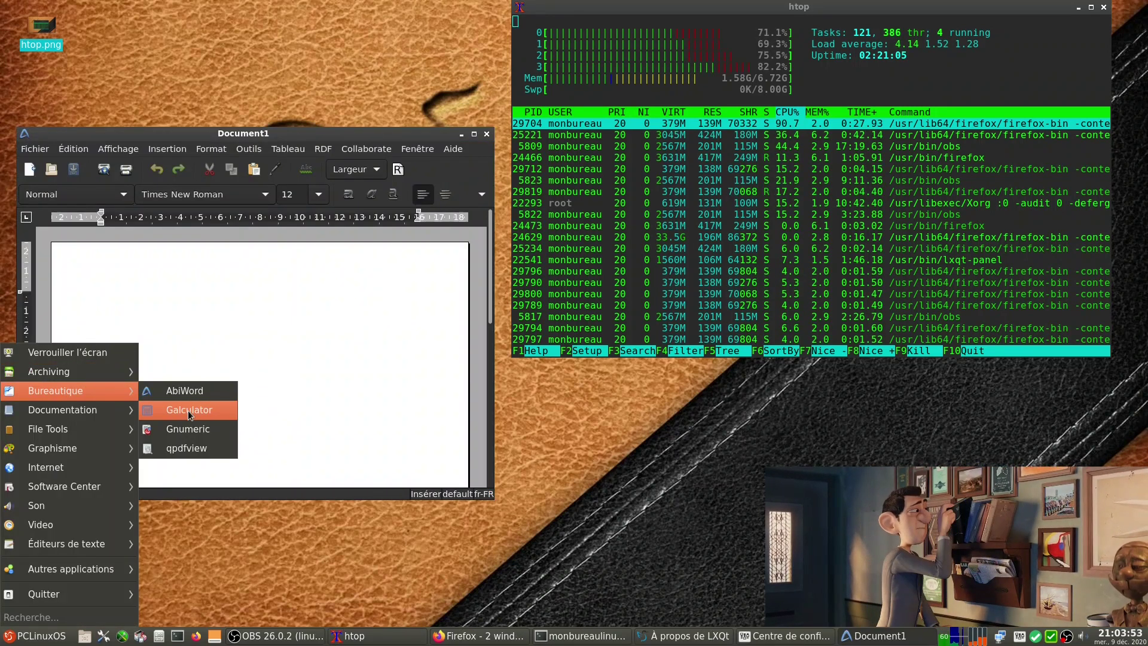
{"action": "left_click", "coordinate": [188, 410]}
Launch Gnumeric and qpdfview from the Bureautique applications
{"action": "key", "text": "super"}
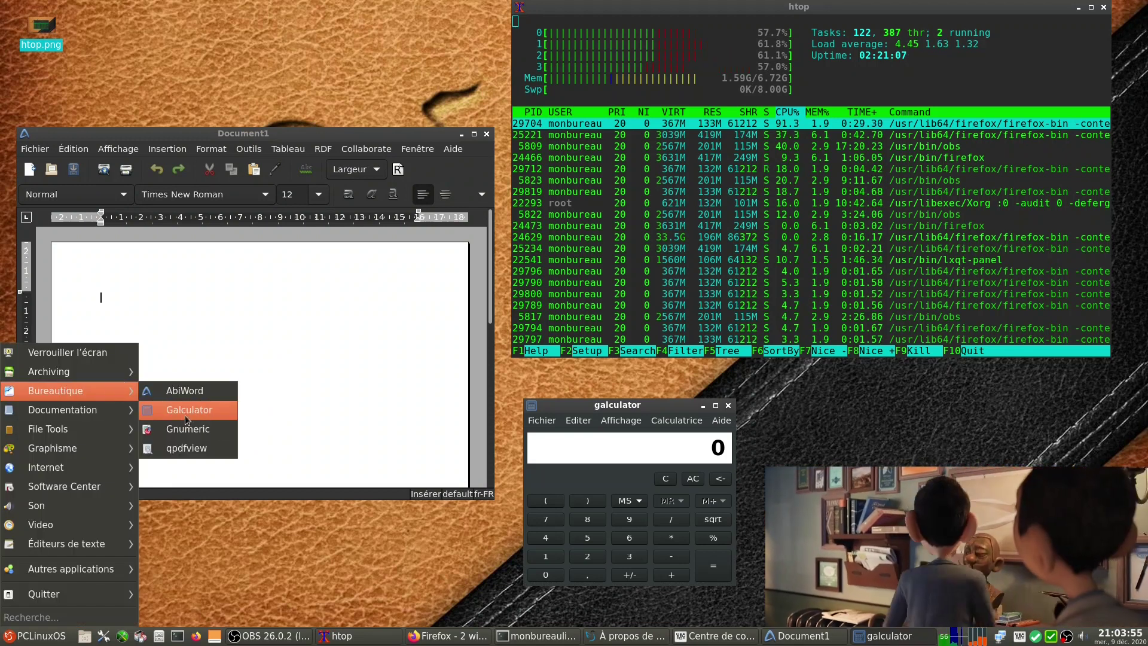
{"action": "left_click", "coordinate": [189, 427]}
{"action": "key", "text": "super"}
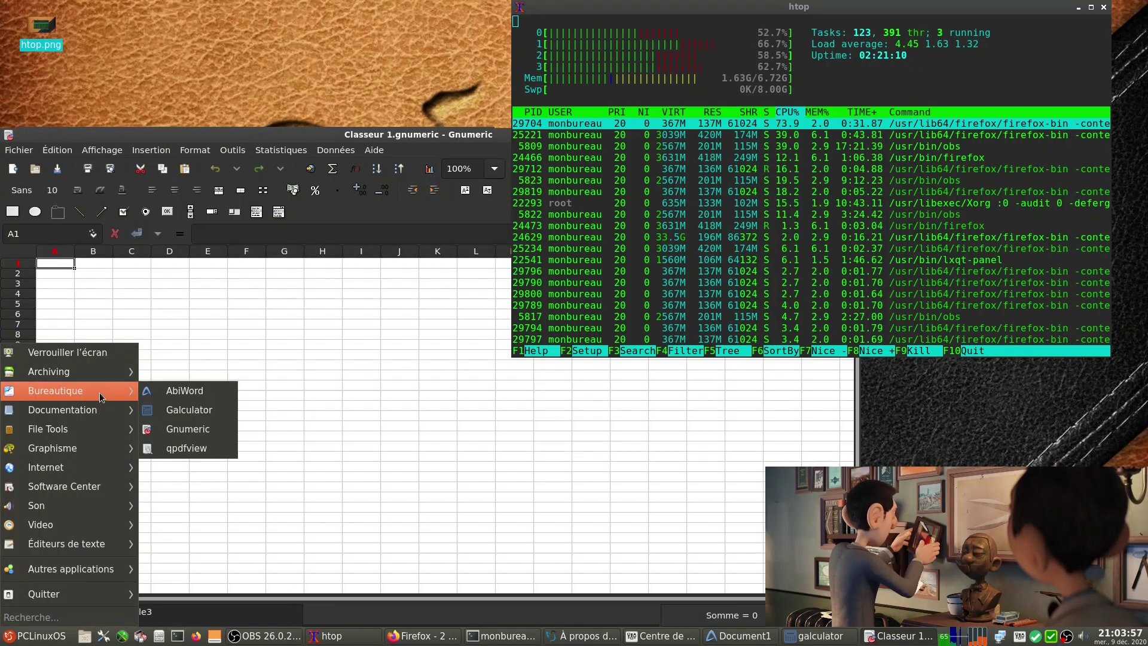
{"action": "left_click", "coordinate": [183, 448]}
Launch the Filelight disk usage viewer from the File Tools applications
{"action": "key", "text": "super"}
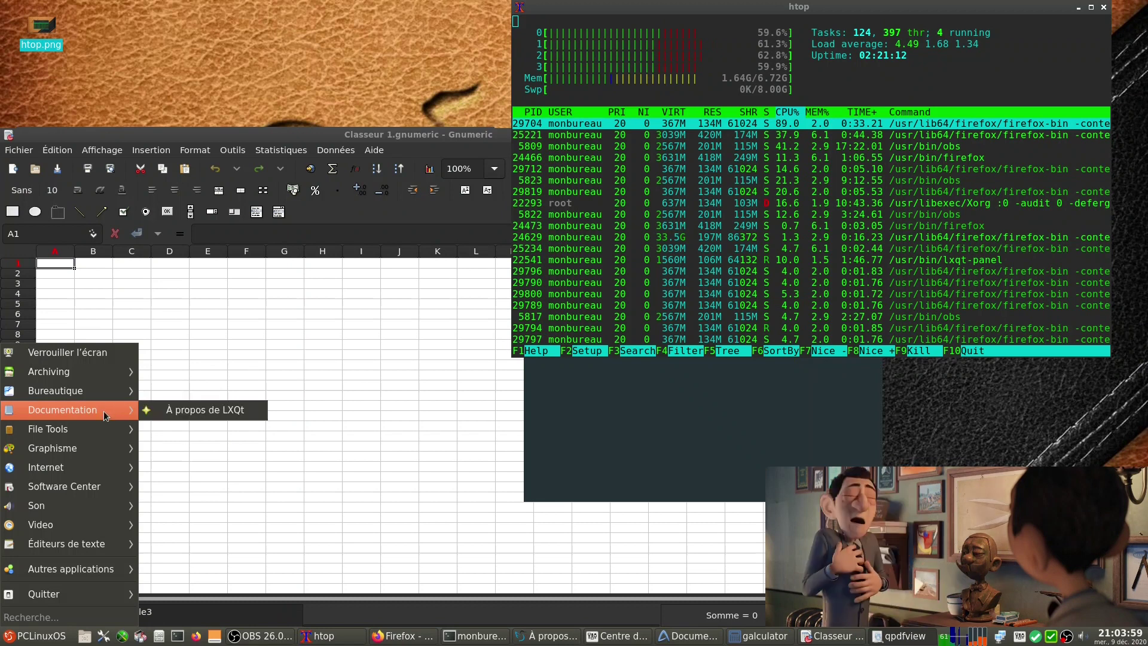
{"action": "mouse_move", "coordinate": [106, 430]}
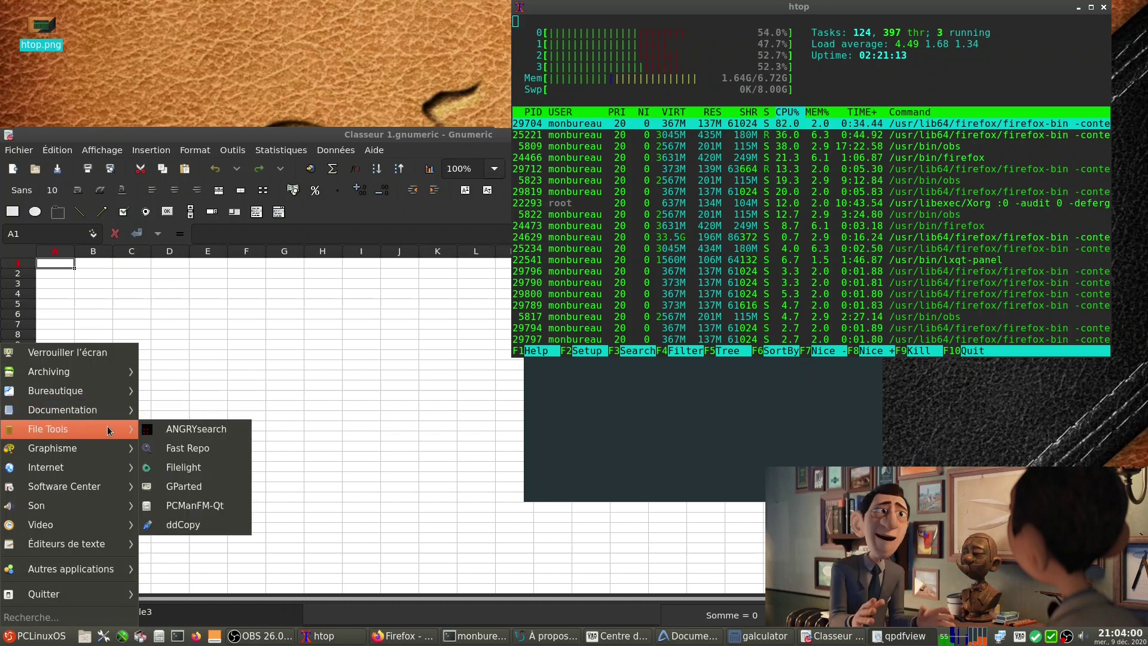
{"action": "left_click", "coordinate": [200, 471]}
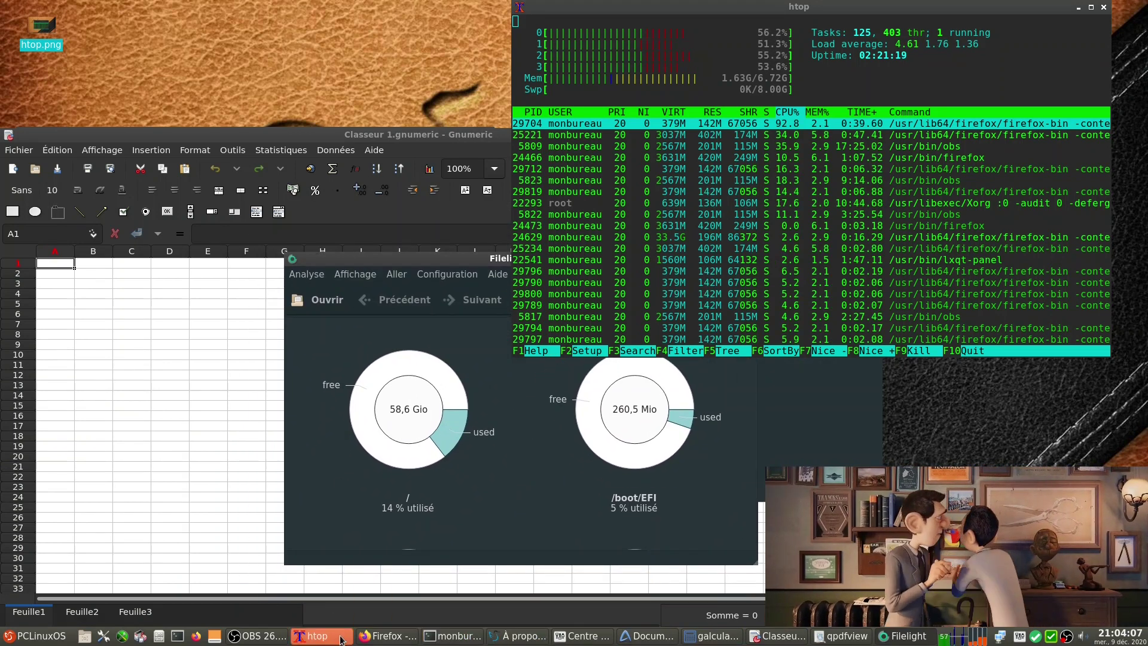
Return the htop window to normal stacking so that other windows can cover it
{"action": "right_click", "coordinate": [394, 635]}
{"action": "mouse_move", "coordinate": [446, 593]}
{"action": "left_click", "coordinate": [500, 597]}
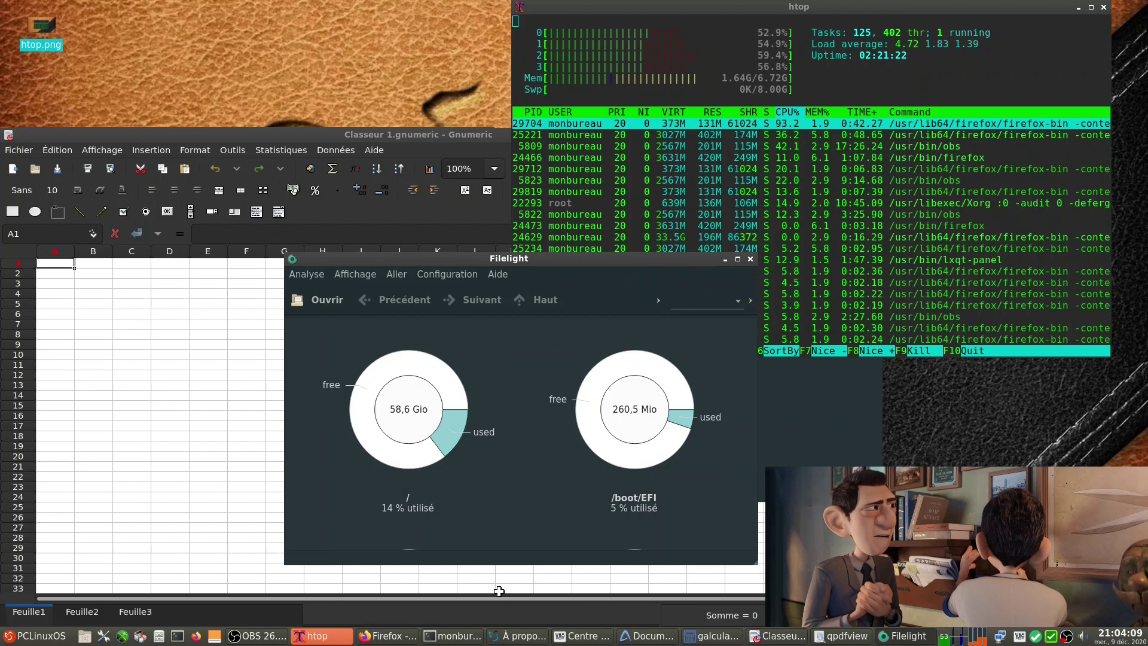
Launch the PCManFM-Qt file manager and Blender
{"action": "left_click", "coordinate": [34, 636]}
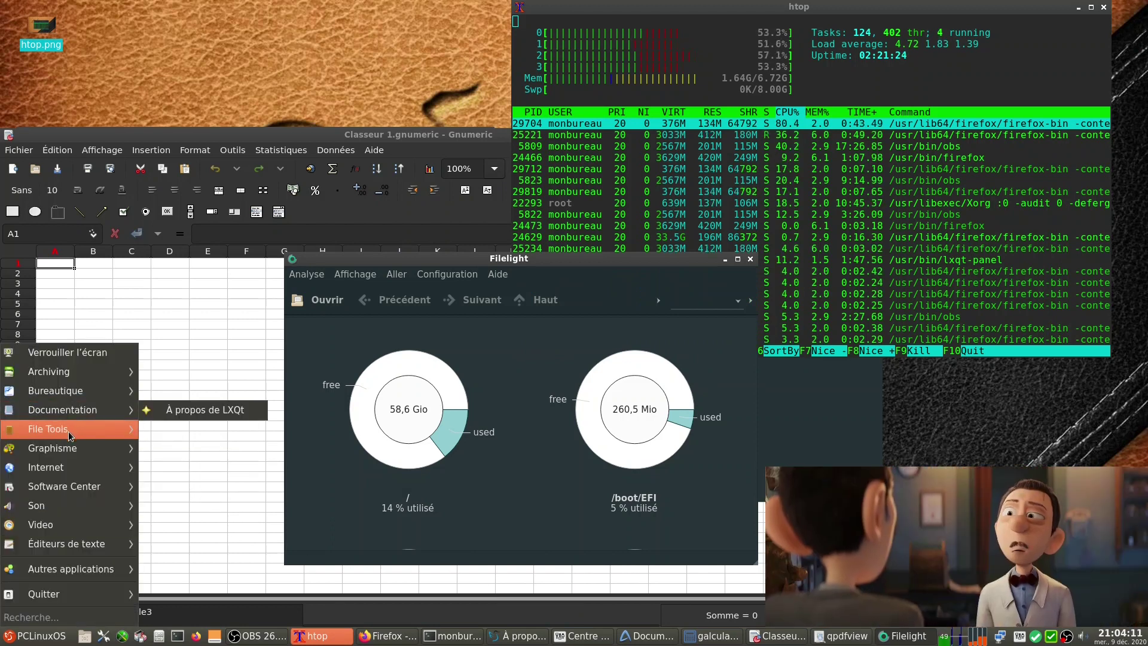
{"action": "left_click", "coordinate": [208, 499]}
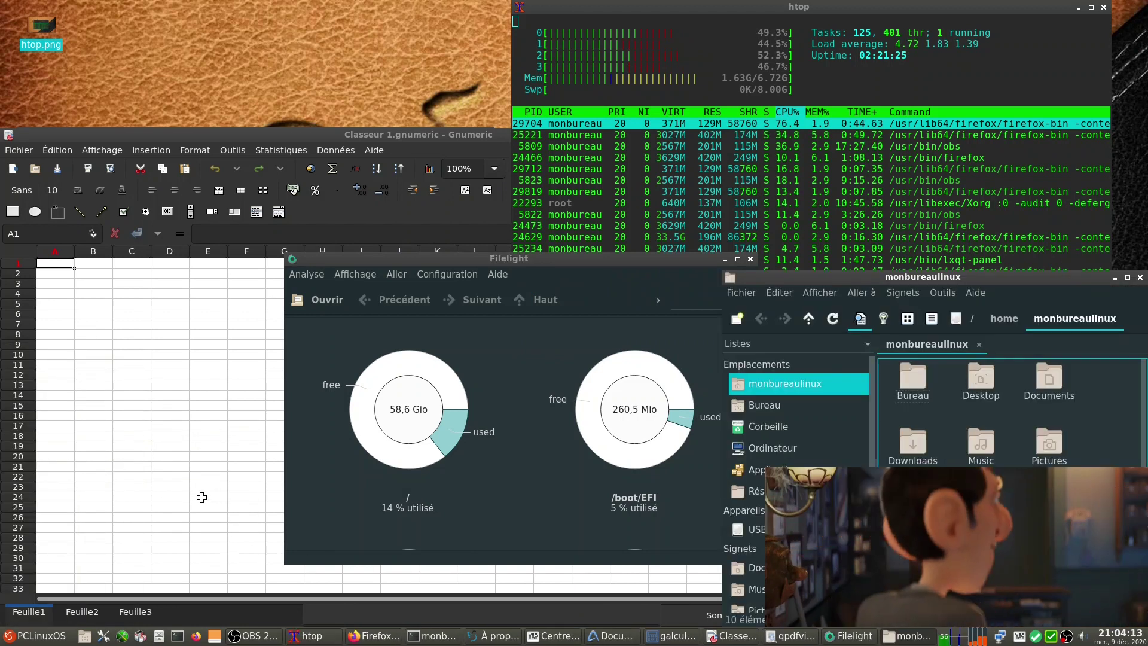
{"action": "left_click", "coordinate": [47, 635]}
{"action": "mouse_move", "coordinate": [112, 428]}
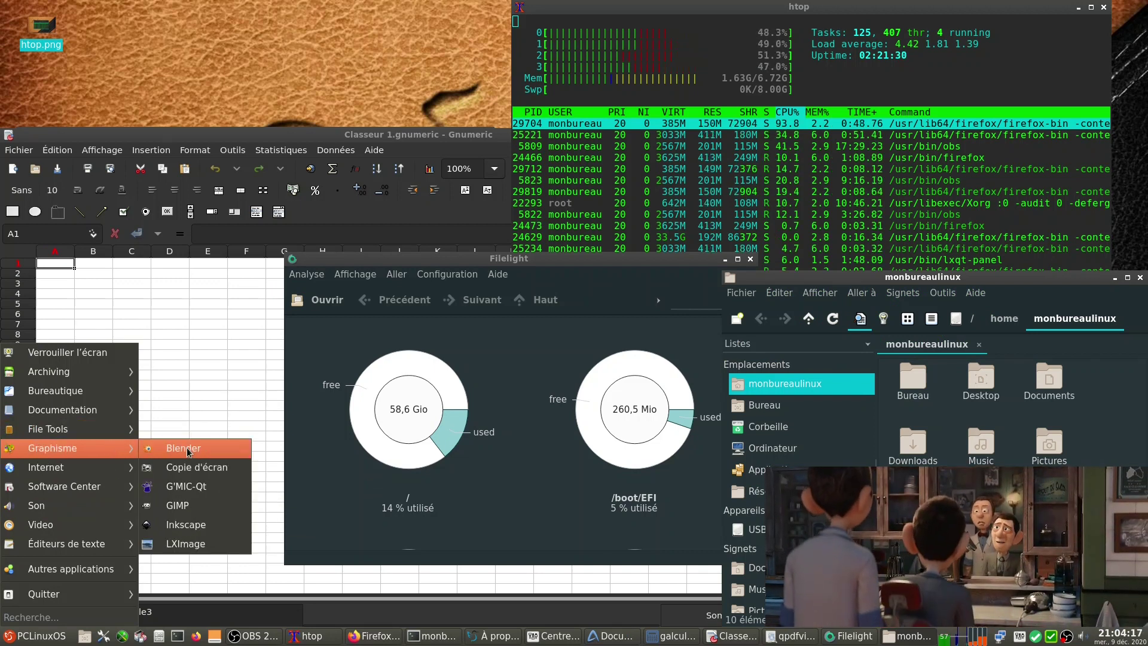
{"action": "left_click", "coordinate": [187, 447]}
Launch GIMP and Inkscape from the Graphisme applications
{"action": "key", "text": "super"}
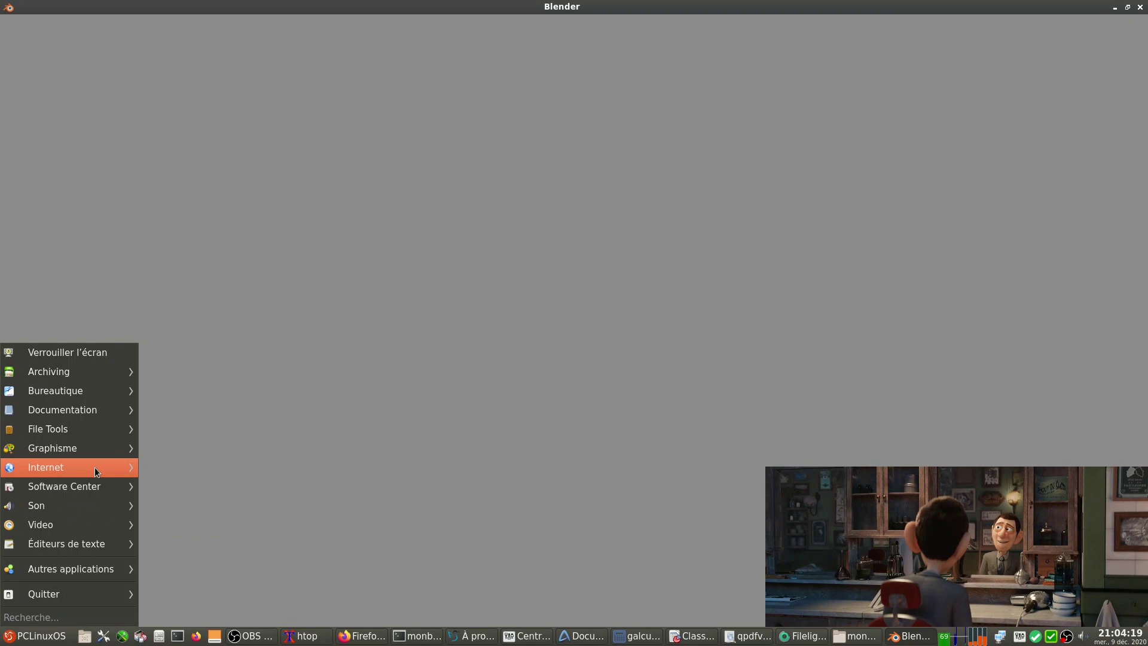
{"action": "mouse_move", "coordinate": [93, 470]}
{"action": "mouse_move", "coordinate": [113, 450]}
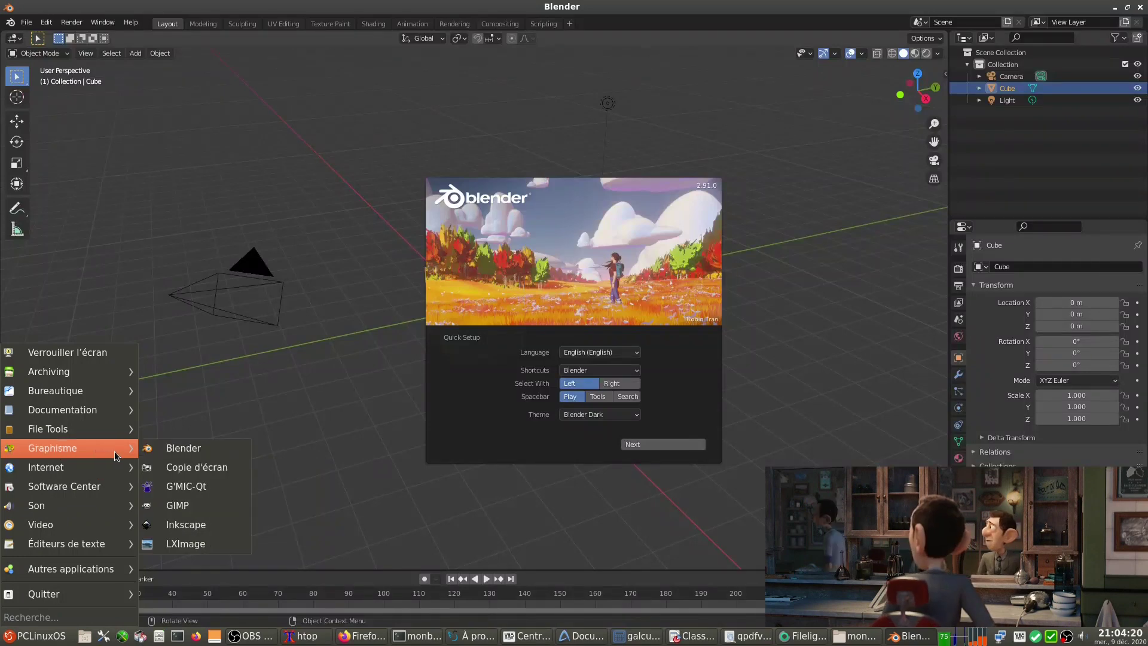
{"action": "left_click", "coordinate": [188, 507]}
{"action": "key", "text": "super"}
{"action": "mouse_move", "coordinate": [116, 479]}
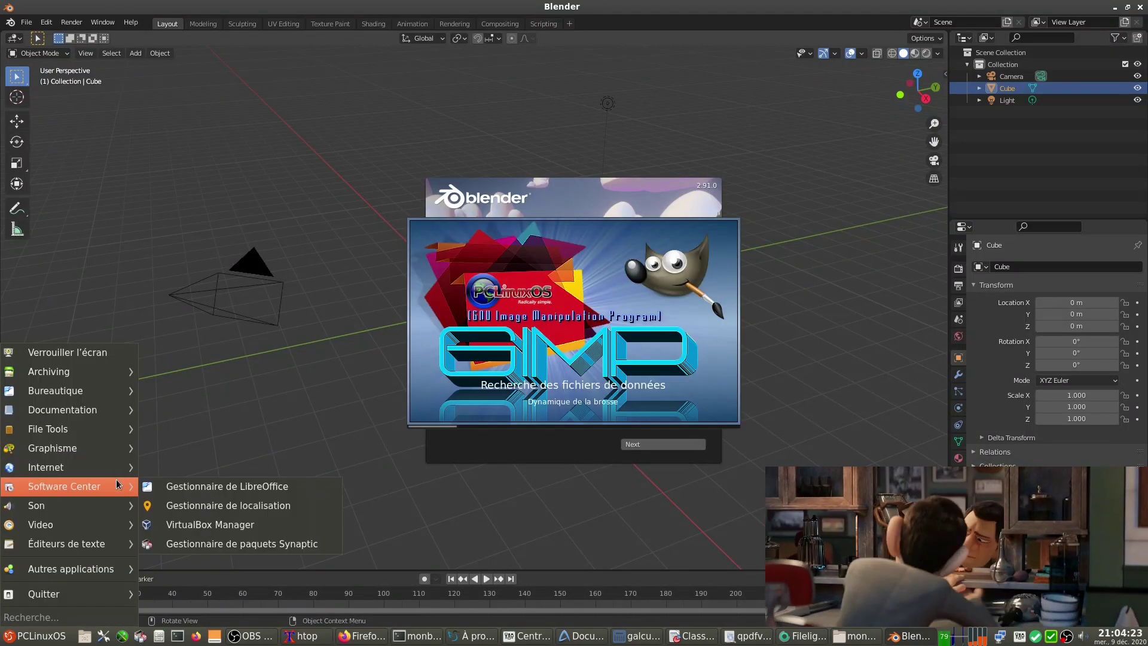
{"action": "mouse_move", "coordinate": [108, 450]}
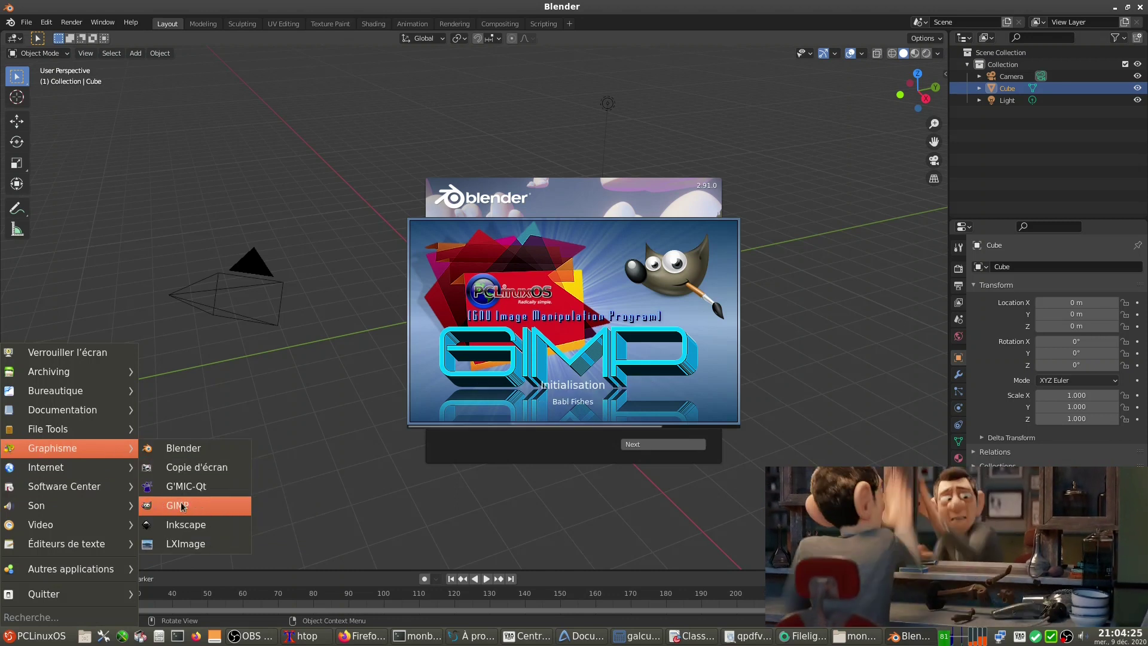
{"action": "left_click", "coordinate": [192, 526]}
Launch the LXImage viewer and the Chromium web browser
{"action": "key", "text": "super"}
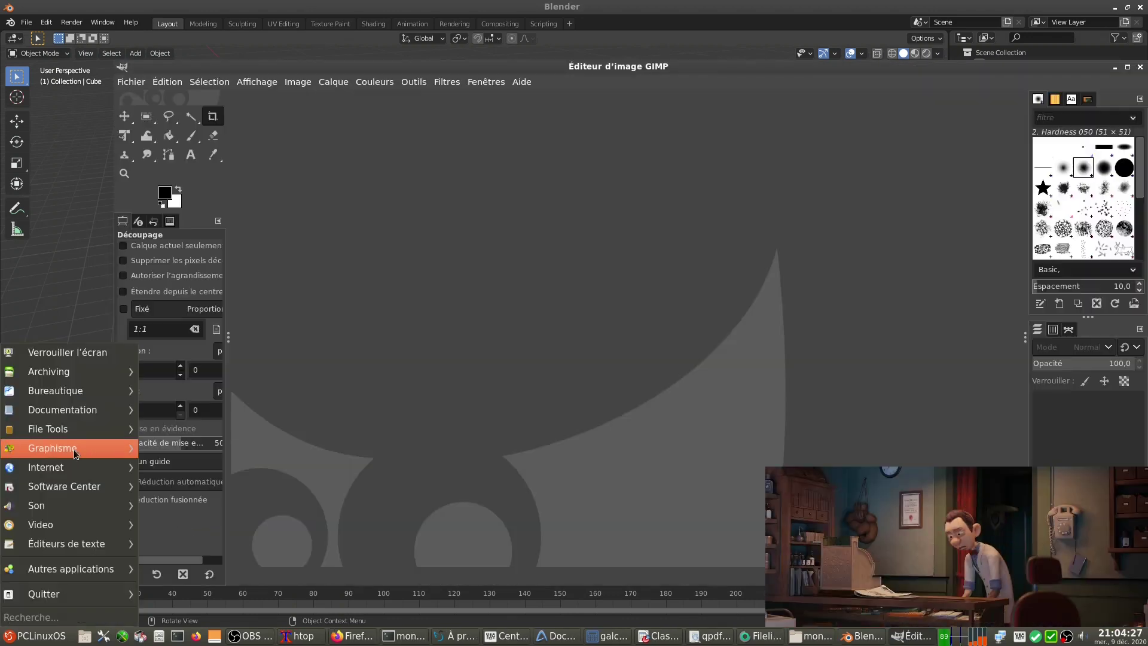
{"action": "mouse_move", "coordinate": [74, 450]}
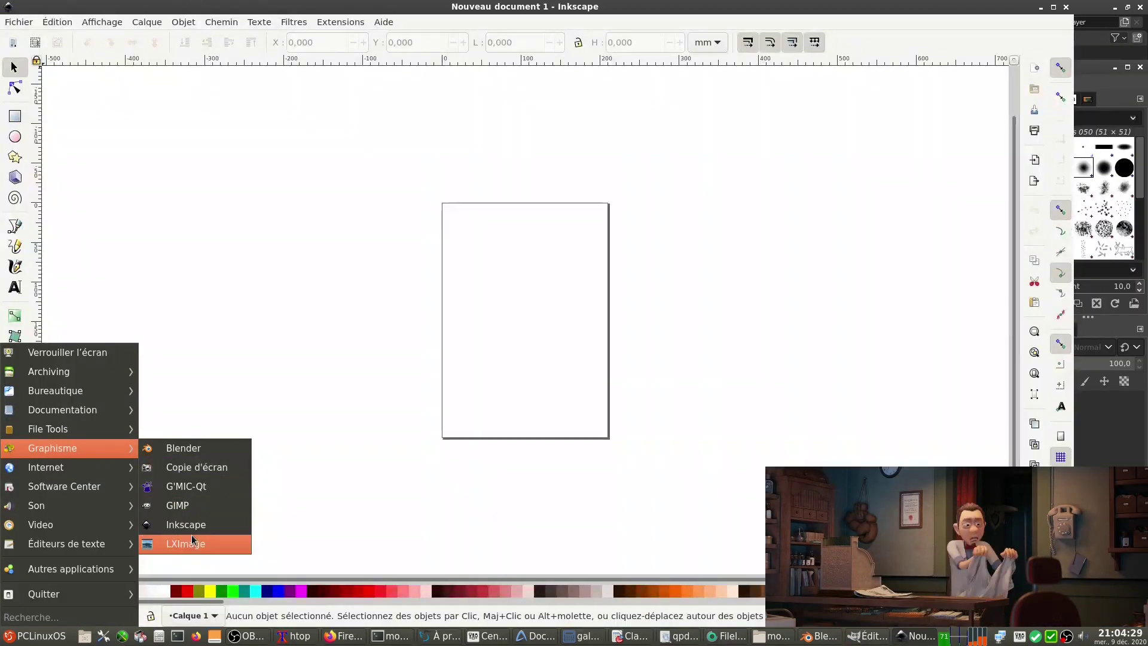
{"action": "left_click", "coordinate": [195, 541]}
{"action": "key", "text": "super"}
{"action": "mouse_move", "coordinate": [94, 465]}
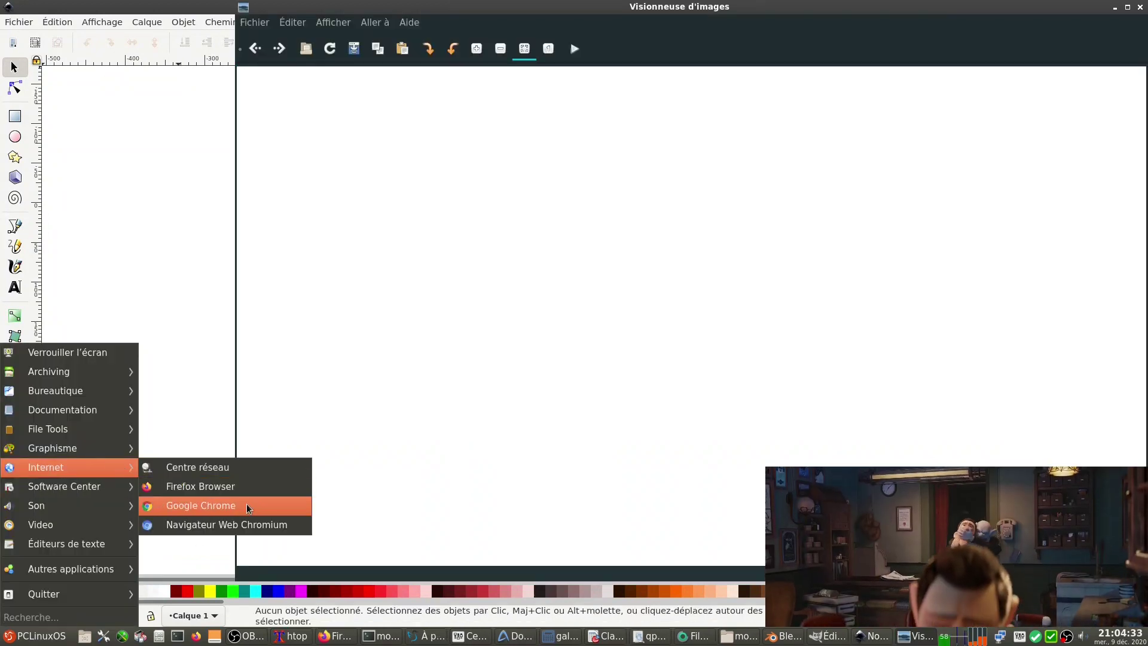
{"action": "left_click", "coordinate": [242, 532]}
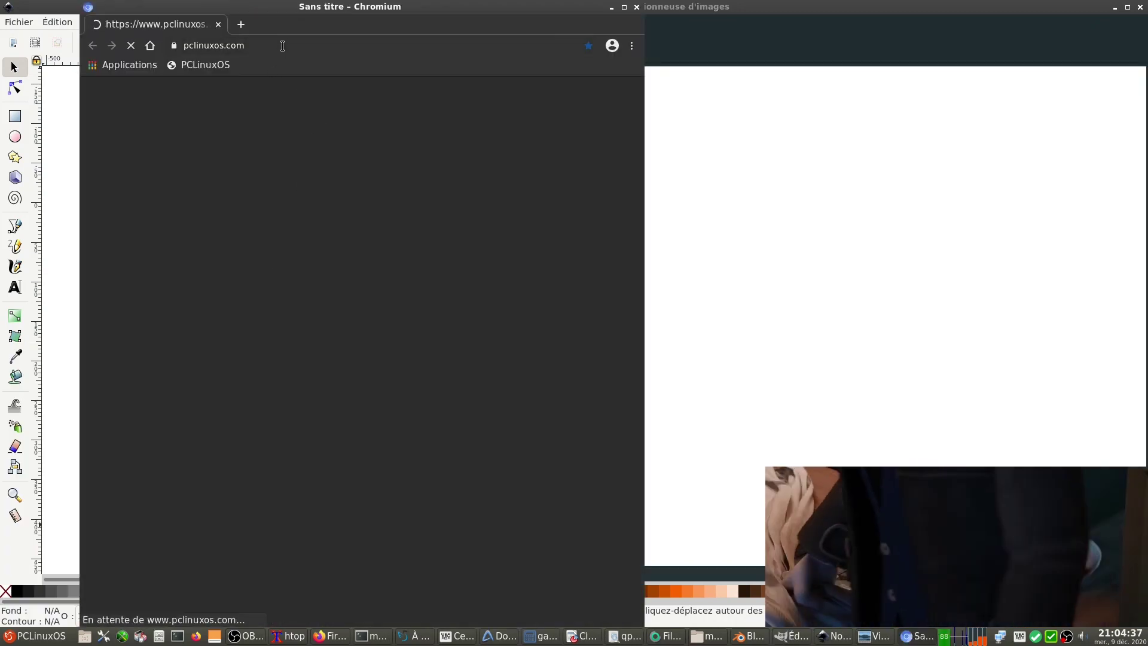
Enter "you" as the Chromium address and open the suggested Blender YouTube channel, youtube.com/user/BlenderFoundation
{"action": "left_click", "coordinate": [282, 45]}
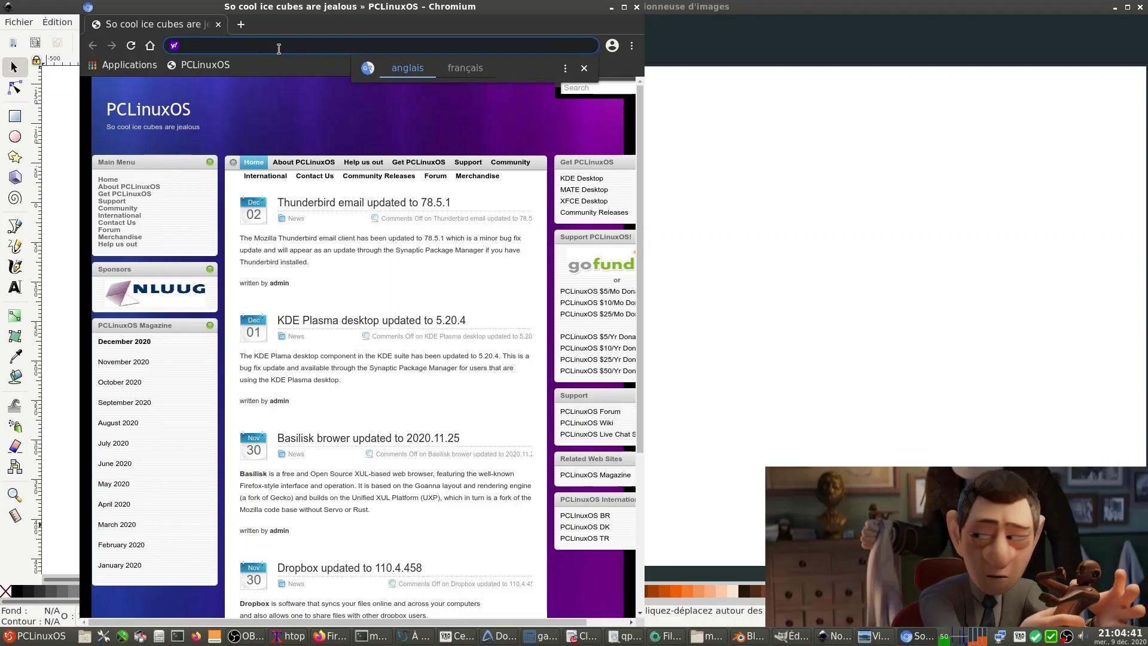
{"action": "type", "text": "yo"}
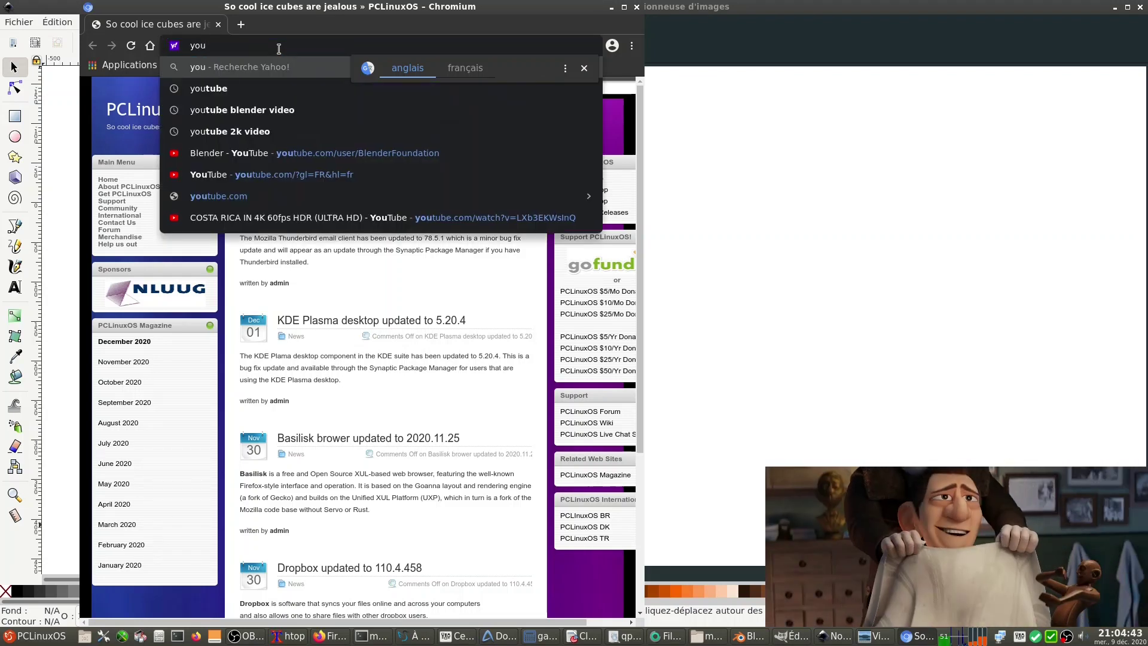
{"action": "type", "text": "u"}
{"action": "key", "text": "Down"}
{"action": "key", "text": "Down"}
{"action": "key", "text": "Down"}
{"action": "key", "text": "Down"}
{"action": "key", "text": "Return"}
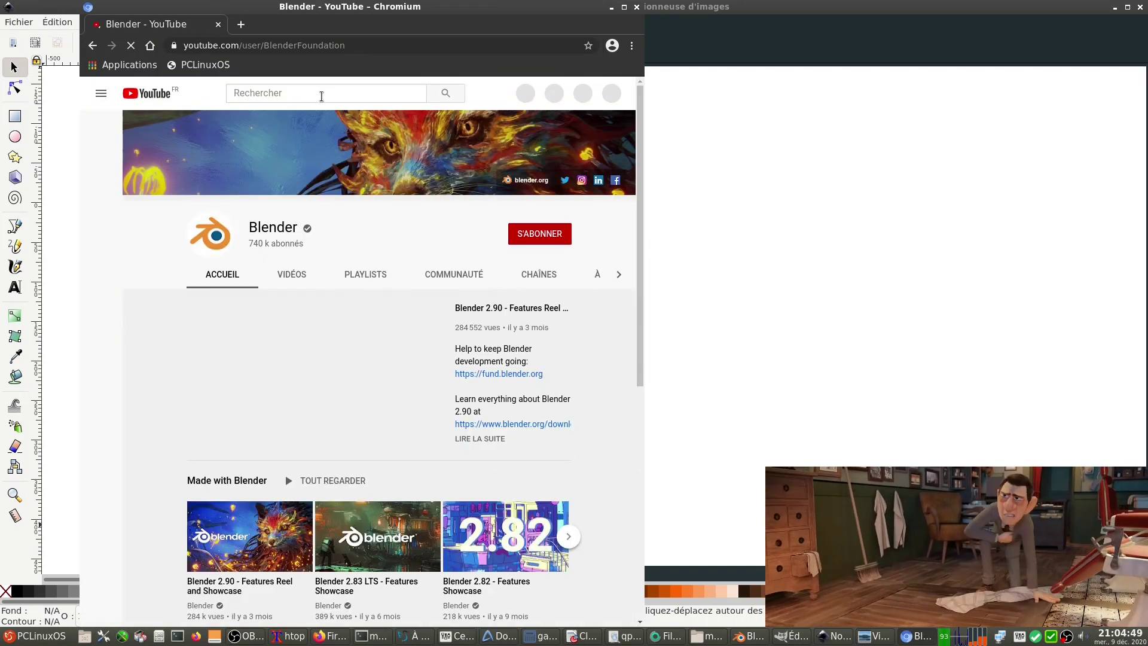
Search YouTube for "blender spring", play the Spring - Blender Open Movie video and access the player's settings
{"action": "left_click", "coordinate": [321, 94]}
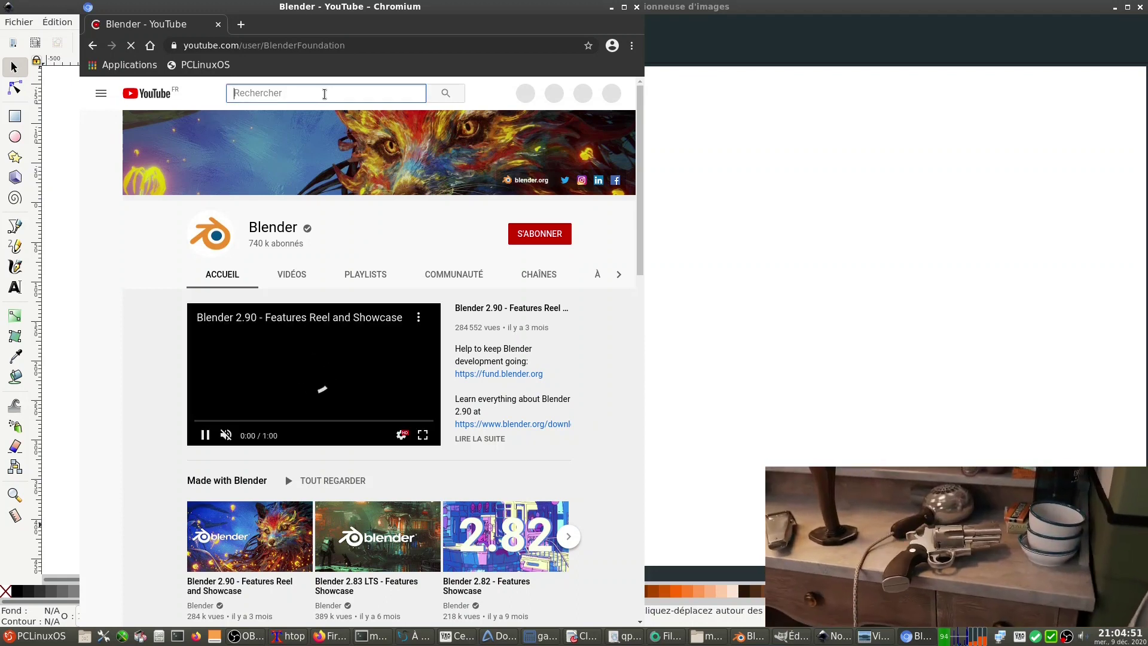
{"action": "type", "text": "blender s"}
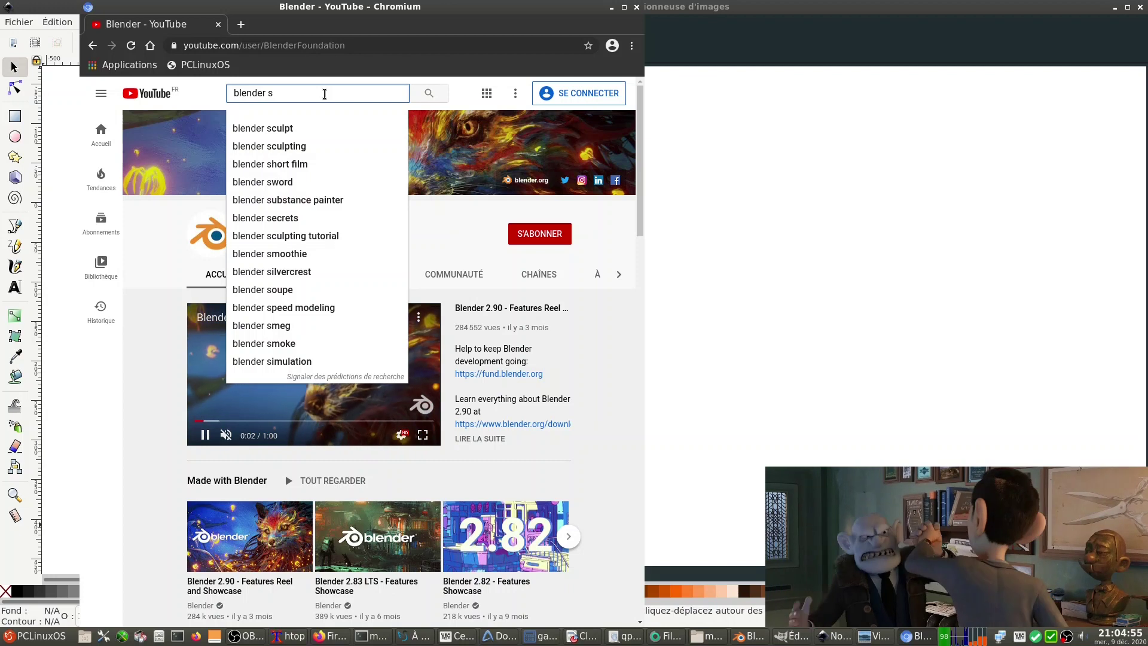
{"action": "type", "text": "pring"}
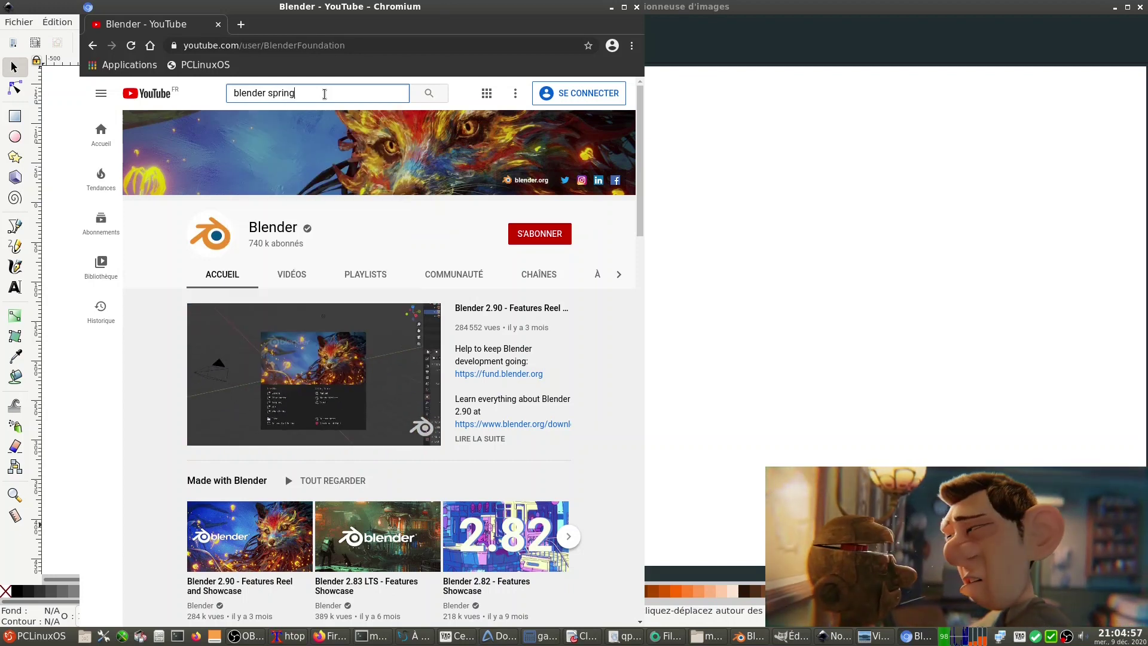
{"action": "key", "text": "Return"}
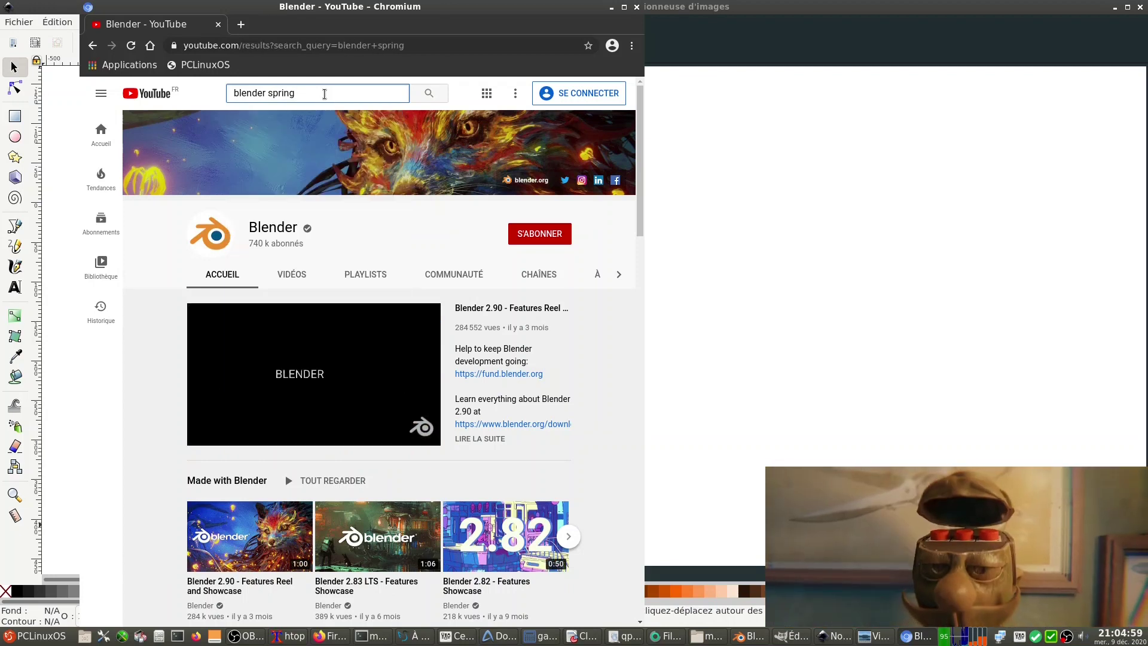
{"action": "left_click", "coordinate": [426, 160]}
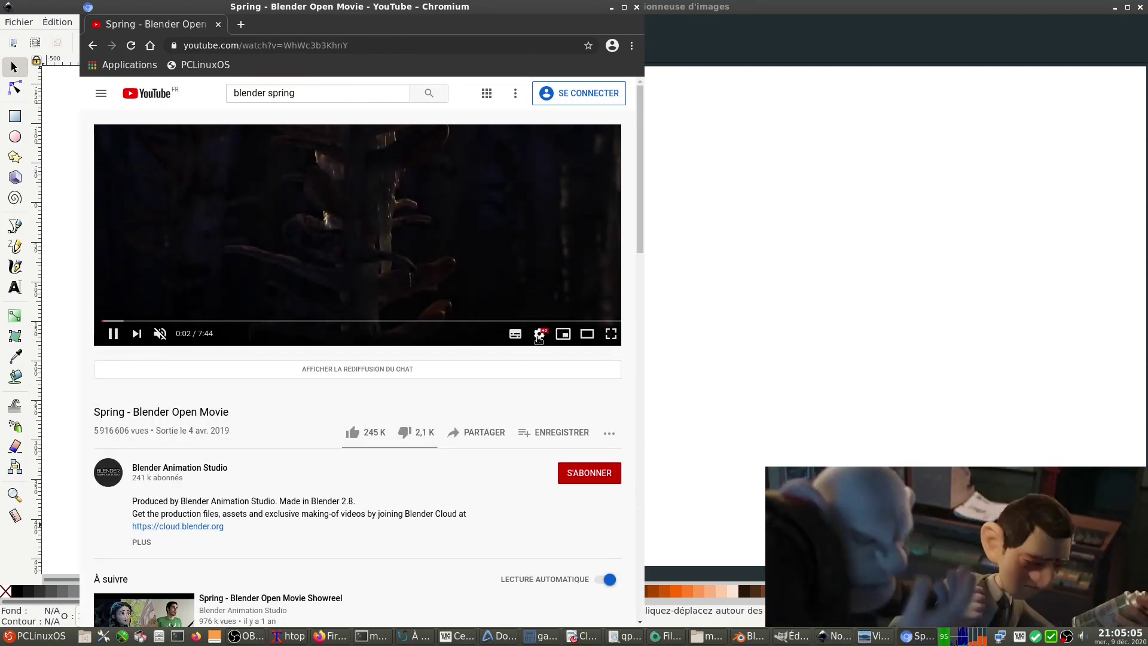
{"action": "left_click", "coordinate": [539, 336]}
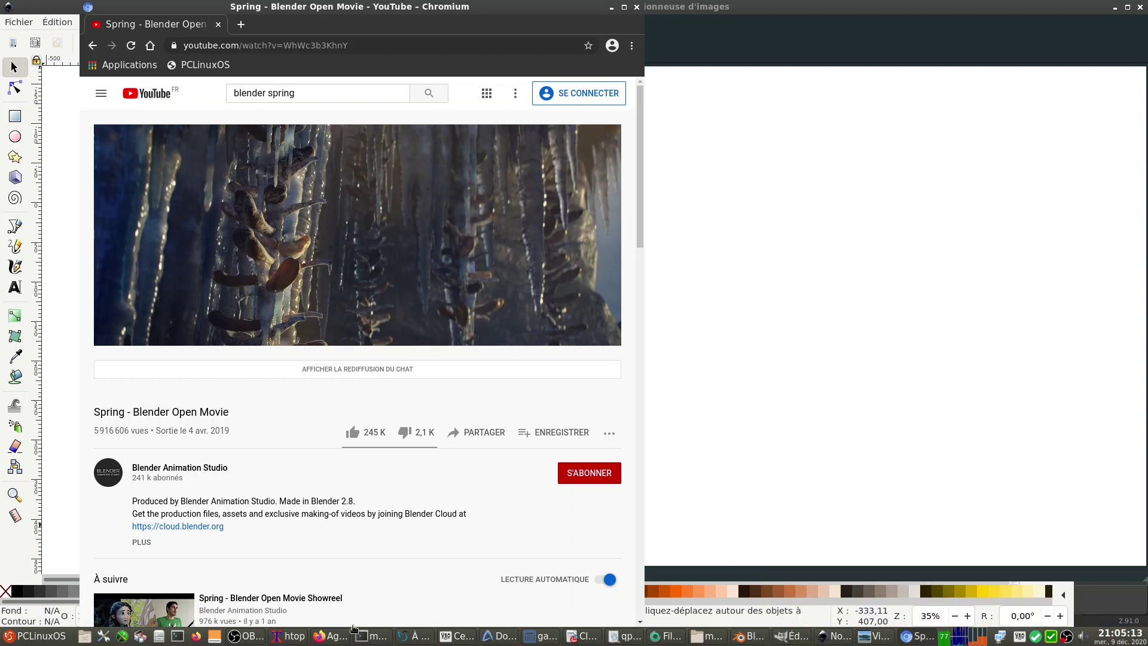
Put the Agent 327 video in Firefox back into picture-in-picture mode and minimize the Firefox window
{"action": "left_click", "coordinate": [333, 635]}
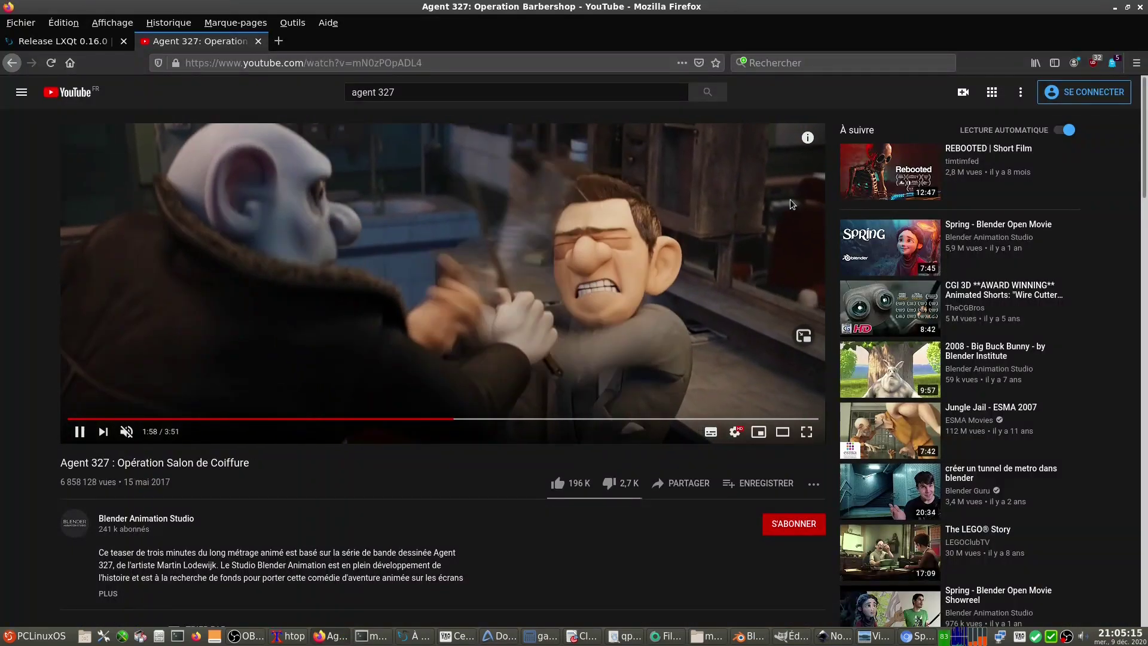
{"action": "left_click", "coordinate": [804, 336]}
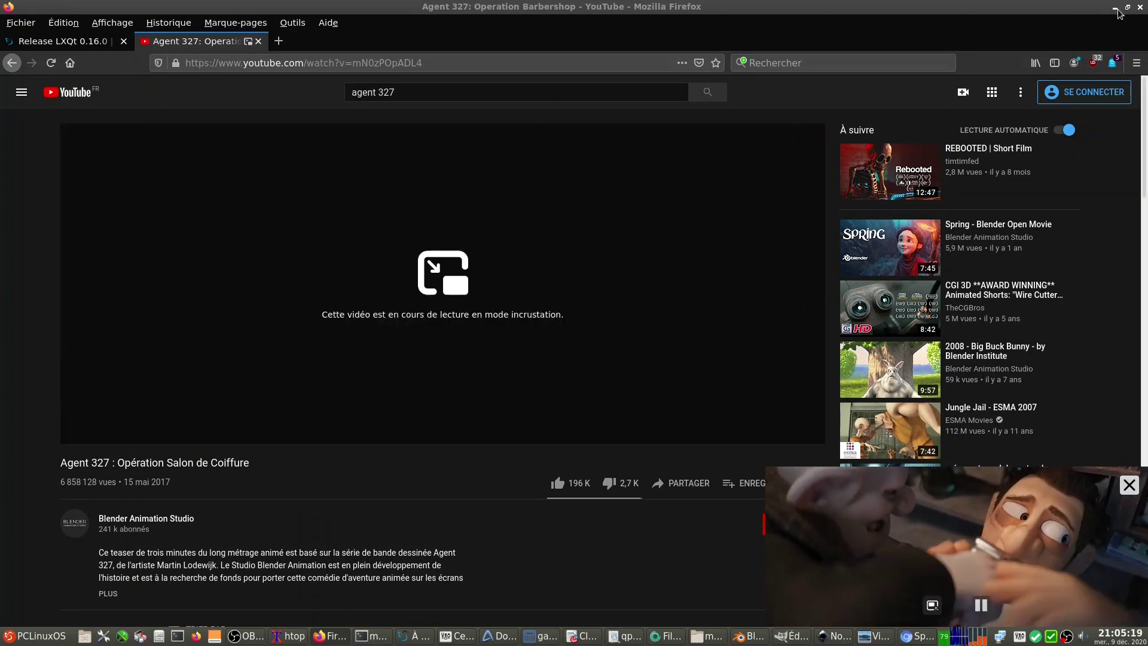
{"action": "left_click", "coordinate": [1115, 9]}
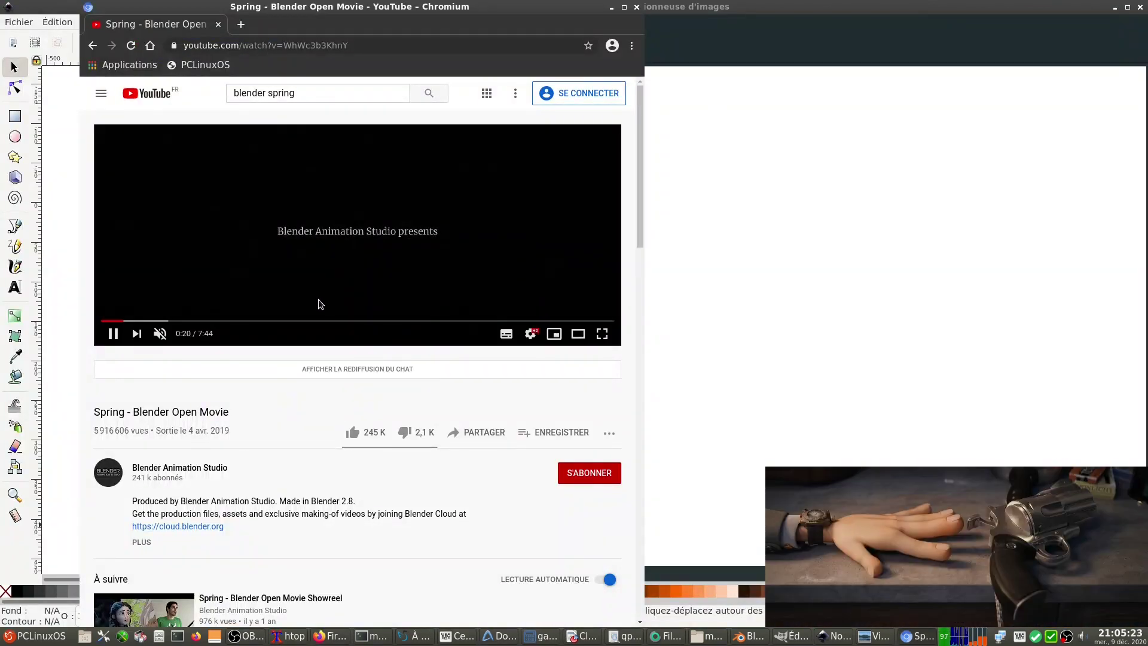
Launch Audacity and the mpv media player from the Son applications
{"action": "left_click", "coordinate": [35, 636]}
{"action": "mouse_move", "coordinate": [123, 527]}
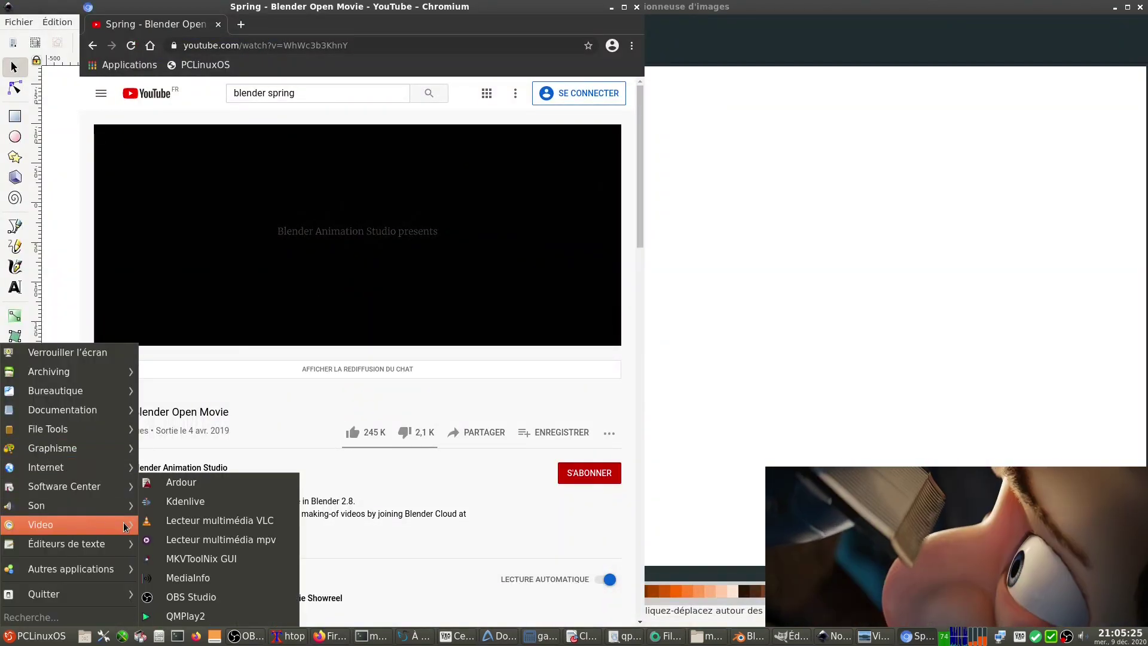
{"action": "mouse_move", "coordinate": [98, 472]}
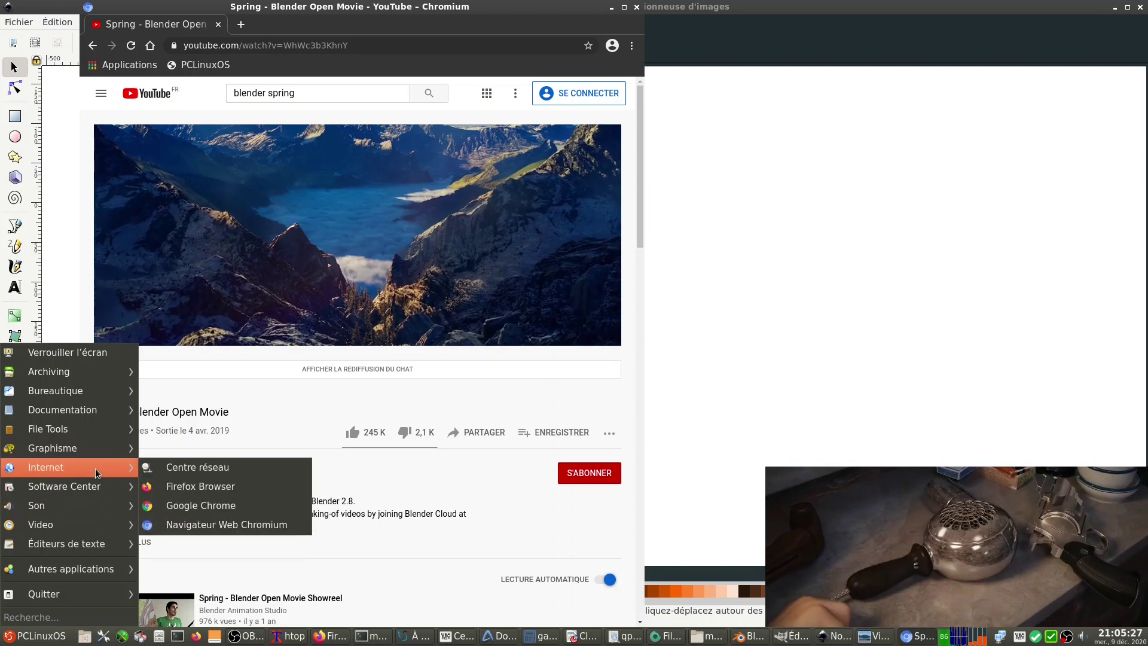
{"action": "mouse_move", "coordinate": [119, 506]}
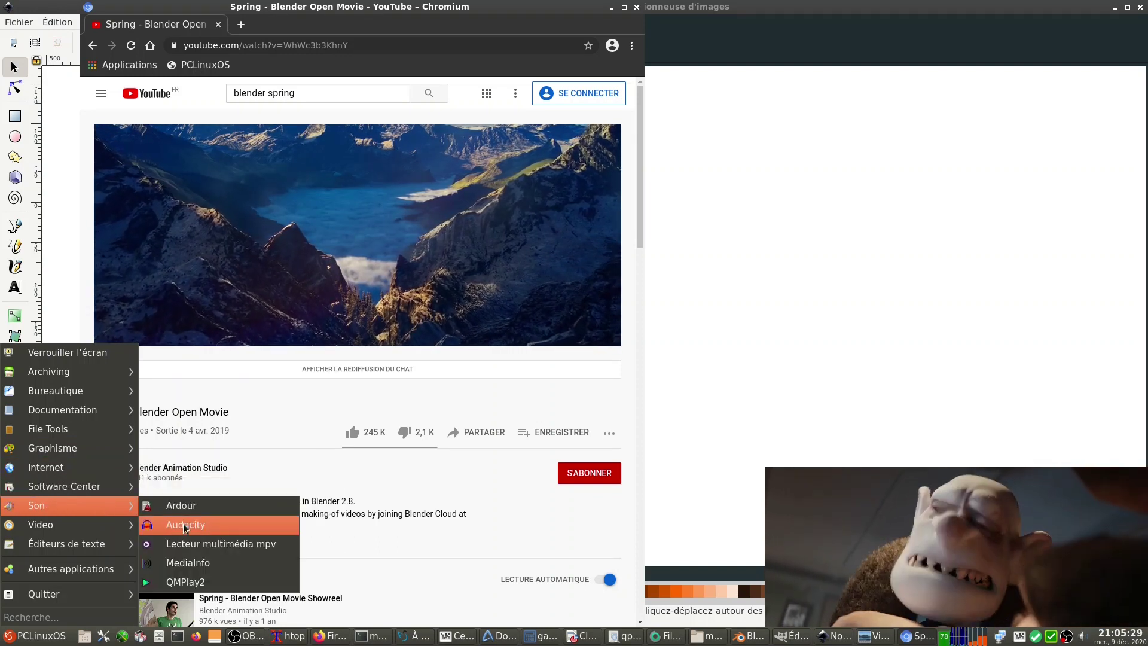
{"action": "left_click", "coordinate": [186, 525]}
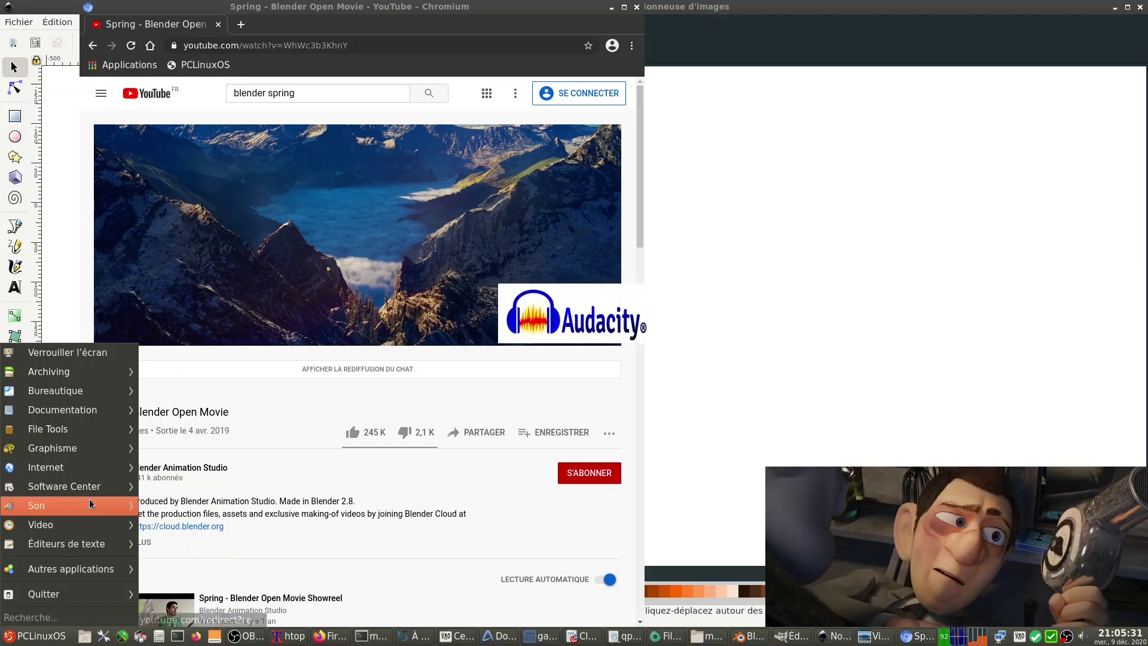
{"action": "left_click", "coordinate": [196, 546]}
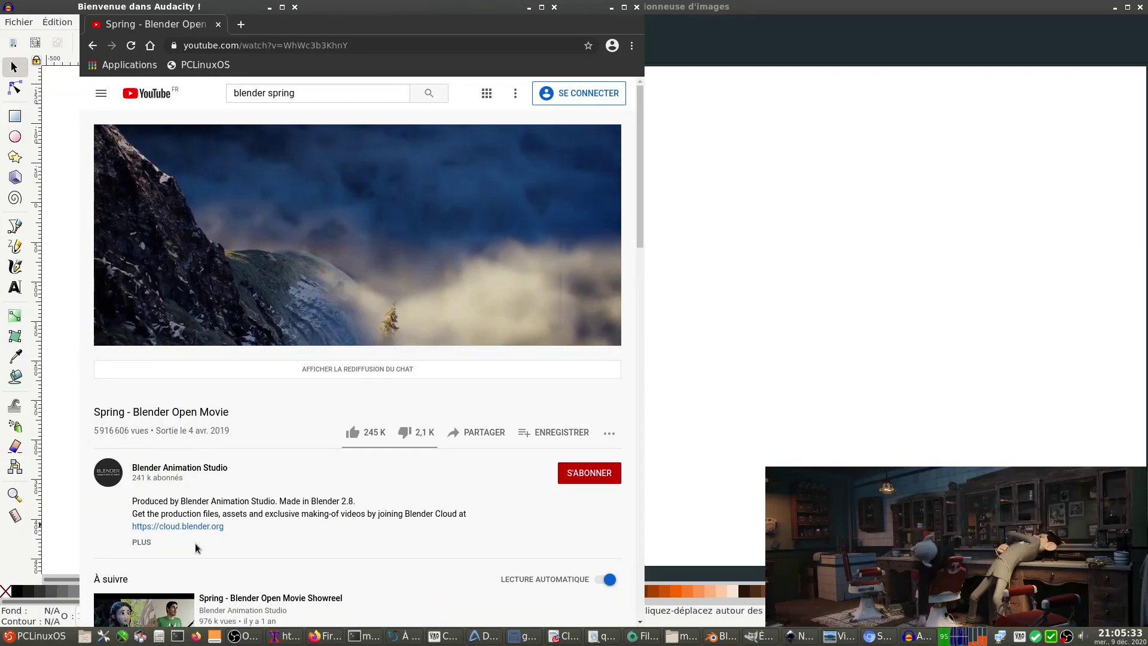
Launch the Kdenlive video editor and the FeatherPad text editor
{"action": "key", "text": "super"}
{"action": "mouse_move", "coordinate": [99, 529]}
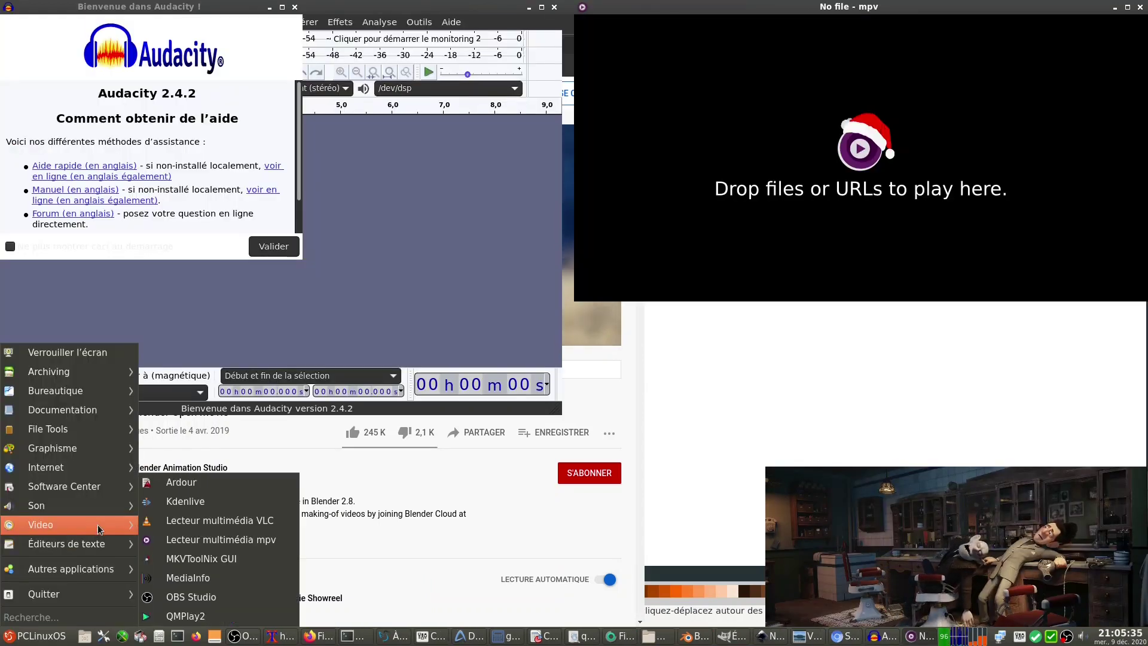
{"action": "left_click", "coordinate": [185, 502]}
{"action": "key", "text": "super"}
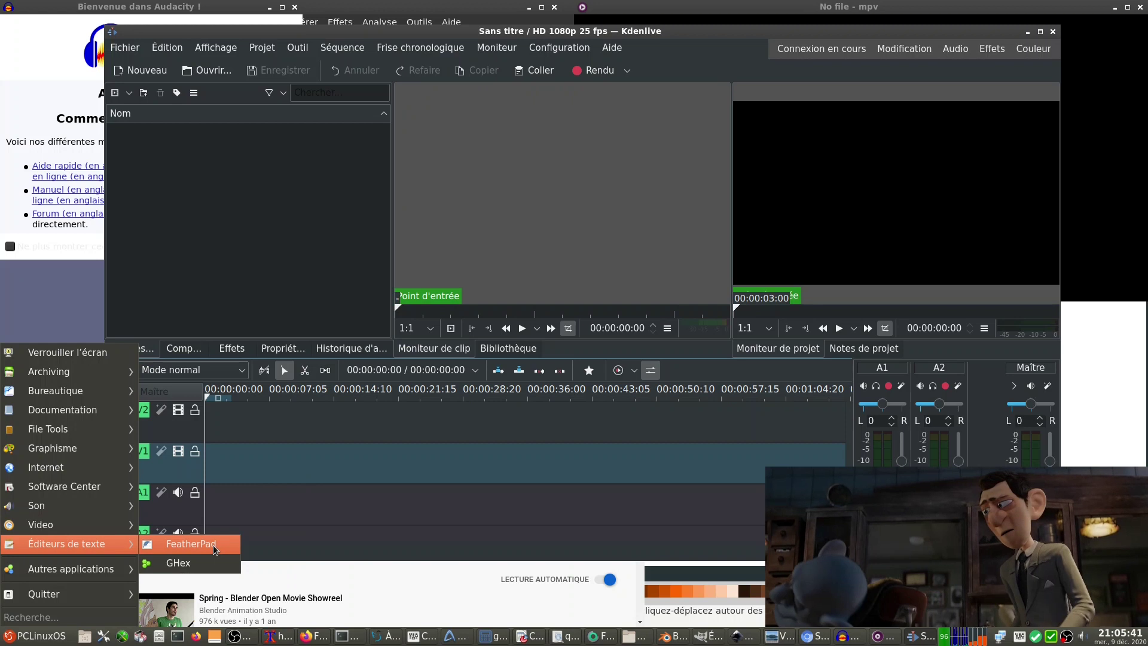
{"action": "left_click", "coordinate": [213, 544]}
Open the LXQt configuration center from the Configuration group of Autres applications
{"action": "key", "text": "super"}
{"action": "mouse_move", "coordinate": [114, 569]}
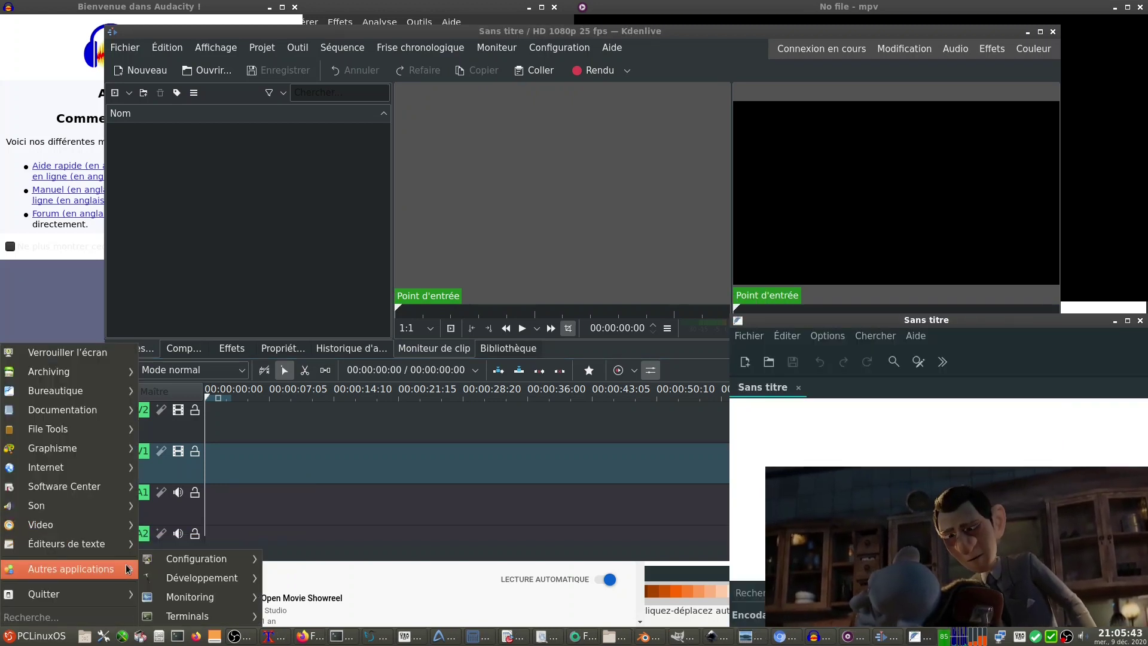
{"action": "mouse_move", "coordinate": [185, 565]}
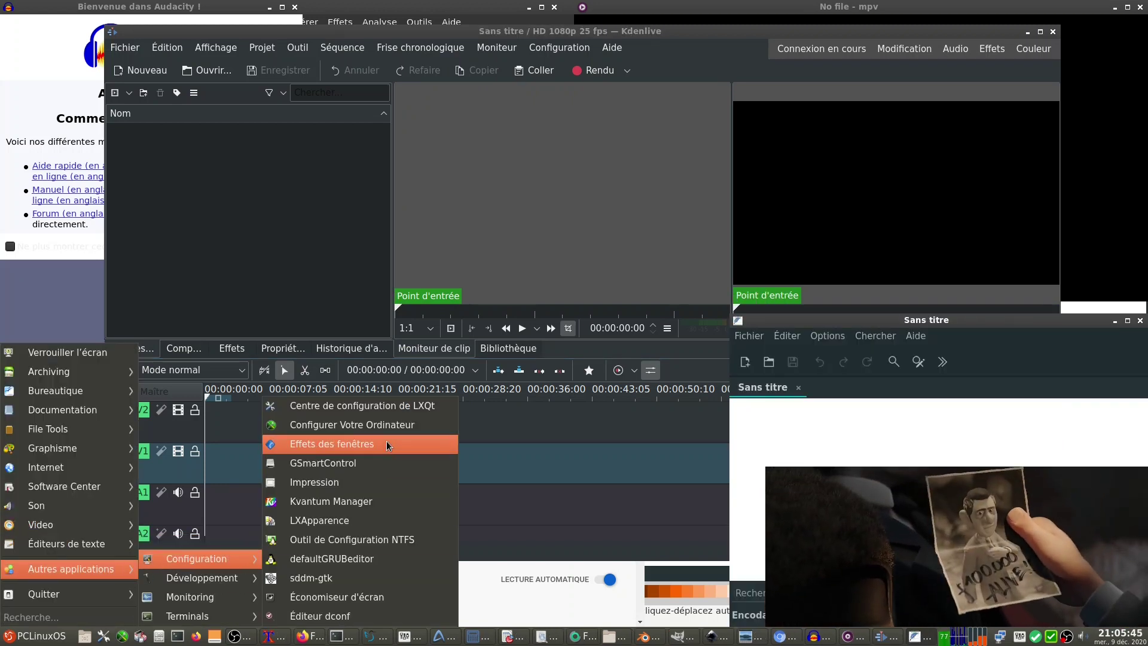
{"action": "left_click", "coordinate": [397, 410]}
{"action": "key", "text": "super"}
{"action": "key", "text": "super"}
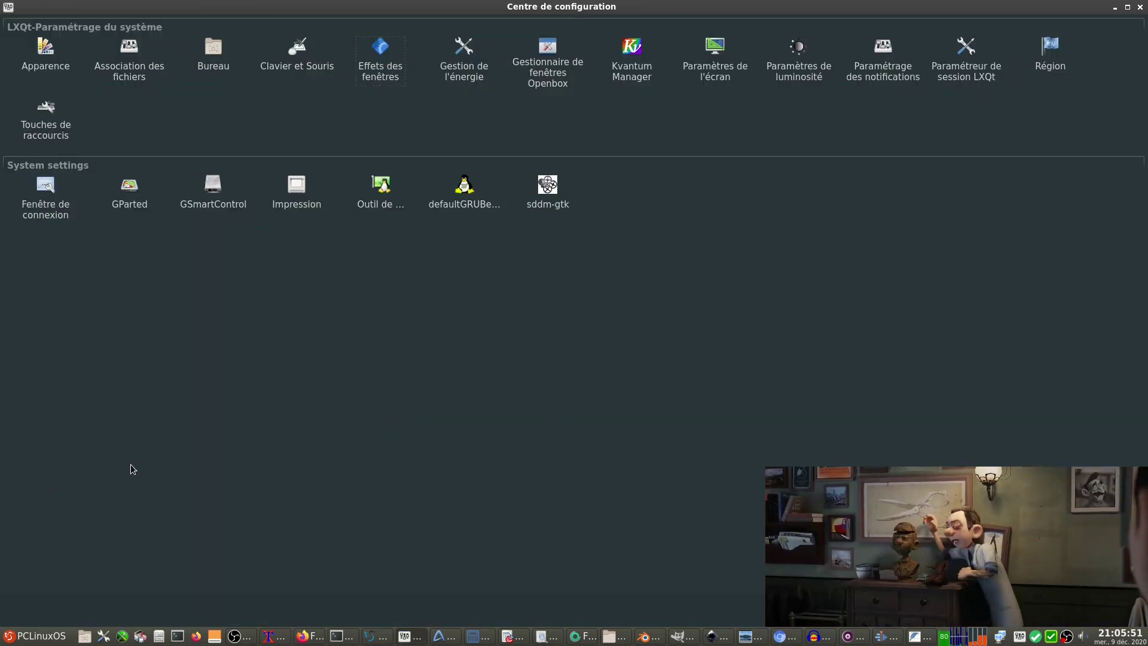
Cycle through all open windows with the window switcher and bring the Chromium window playing Spring to the front
{"action": "key", "text": "alt+Tab"}
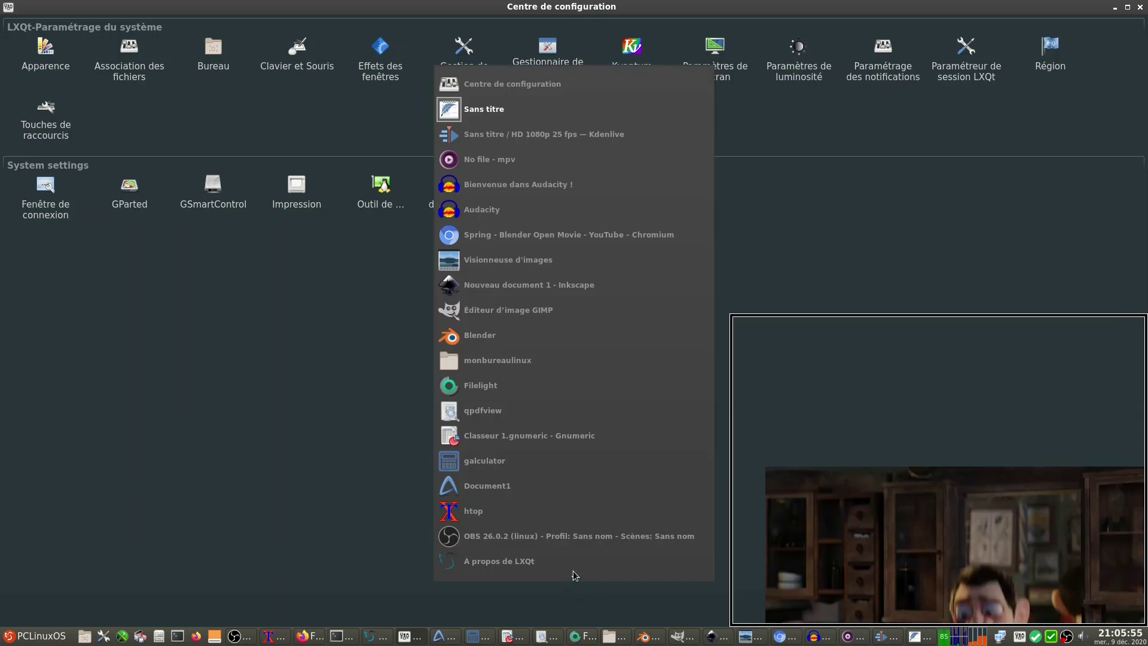
{"action": "key", "text": "alt+Tab"}
{"action": "key", "text": "alt+Tab"}
{"action": "key", "text": "alt+Tab"}
{"action": "key", "text": "alt+Tab"}
{"action": "key", "text": "alt+Tab"}
{"action": "key", "text": "alt+Tab"}
{"action": "key", "text": "alt+Tab"}
{"action": "key", "text": "alt+Tab"}
{"action": "key", "text": "alt+Tab"}
{"action": "key", "text": "alt+Tab"}
{"action": "key", "text": "alt+Tab"}
{"action": "key", "text": "alt+Tab"}
{"action": "key", "text": "alt+Tab"}
{"action": "key", "text": "alt+Tab"}
{"action": "key", "text": "alt+Tab"}
{"action": "key", "text": "alt+Tab"}
{"action": "key", "text": "alt+Tab"}
{"action": "key", "text": "alt+Tab"}
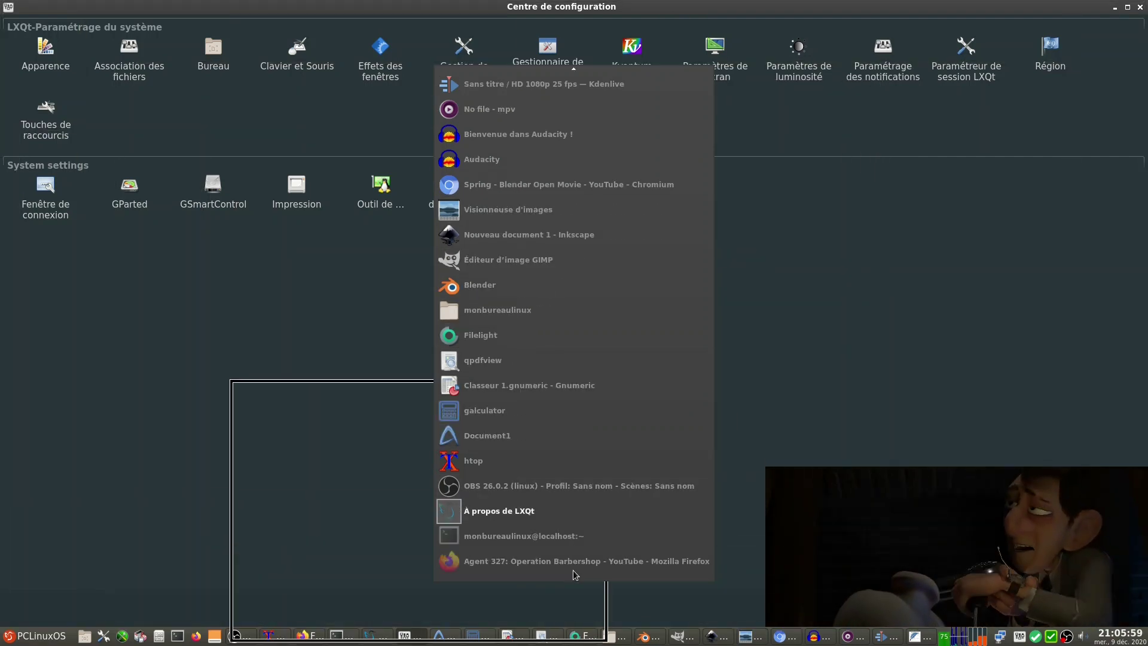
{"action": "key", "text": "alt+Tab"}
{"action": "key", "text": "alt+Tab"}
{"action": "key", "text": "alt+Tab"}
{"action": "key", "text": "alt+Tab"}
{"action": "key", "text": "alt+Tab"}
{"action": "key", "text": "alt+Tab"}
{"action": "key", "text": "alt+Tab"}
{"action": "key", "text": "alt+Tab"}
{"action": "key", "text": "alt+Tab"}
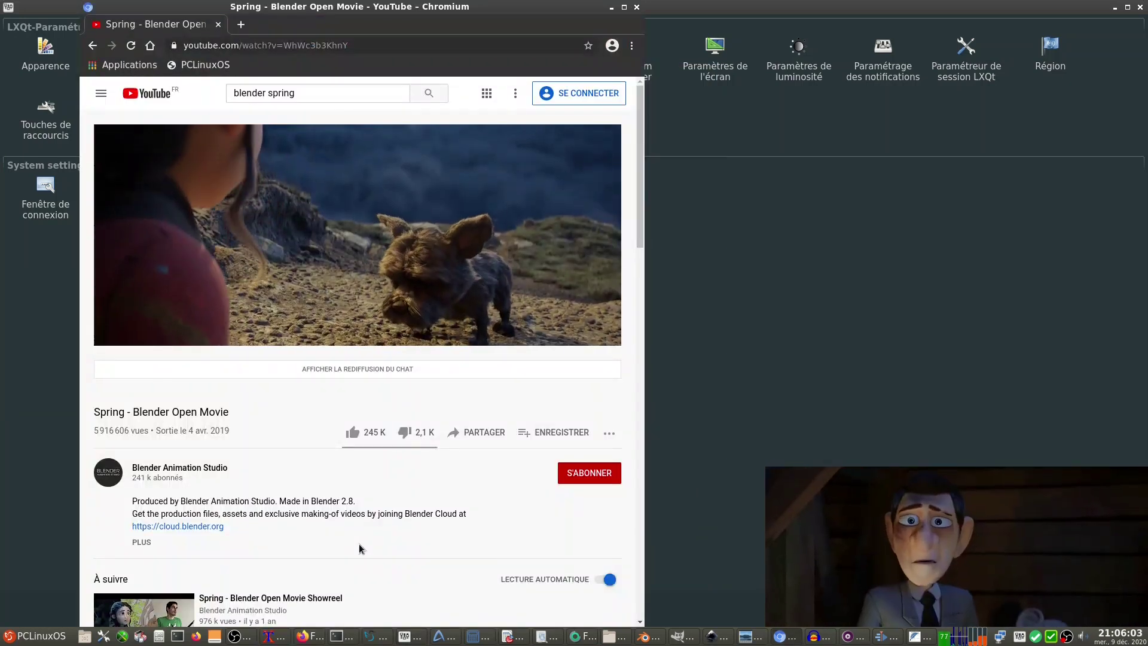
Launch Htop from the application runner by searching for "ht" and move its window lower on the desktop
{"action": "key", "text": "alt+F2"}
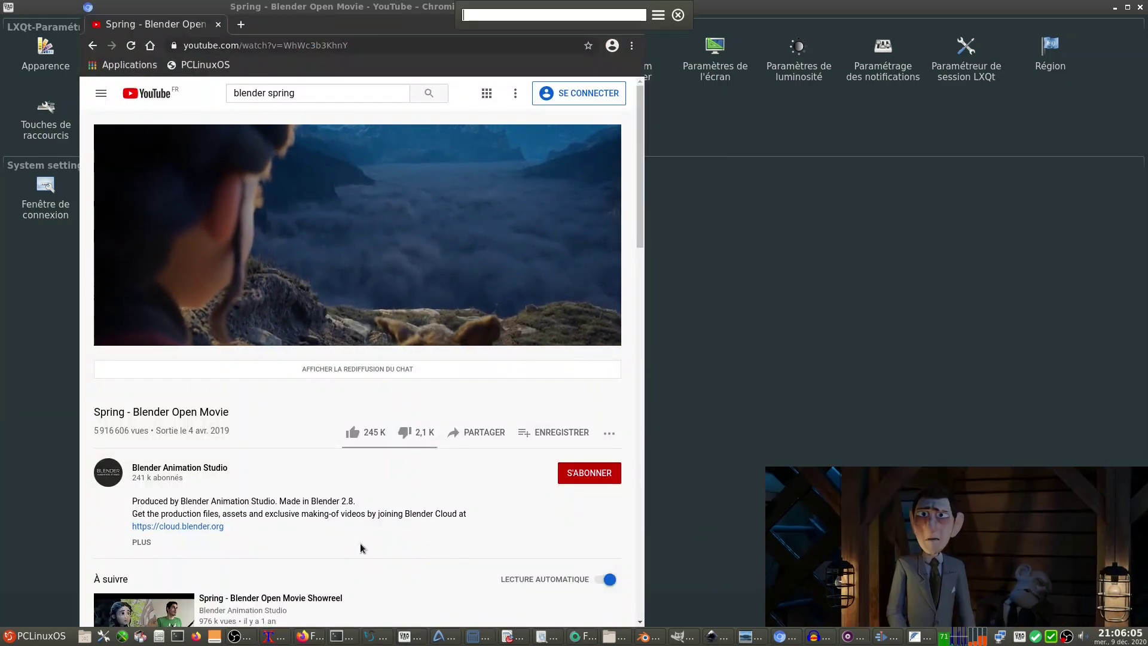
{"action": "type", "text": "ht"}
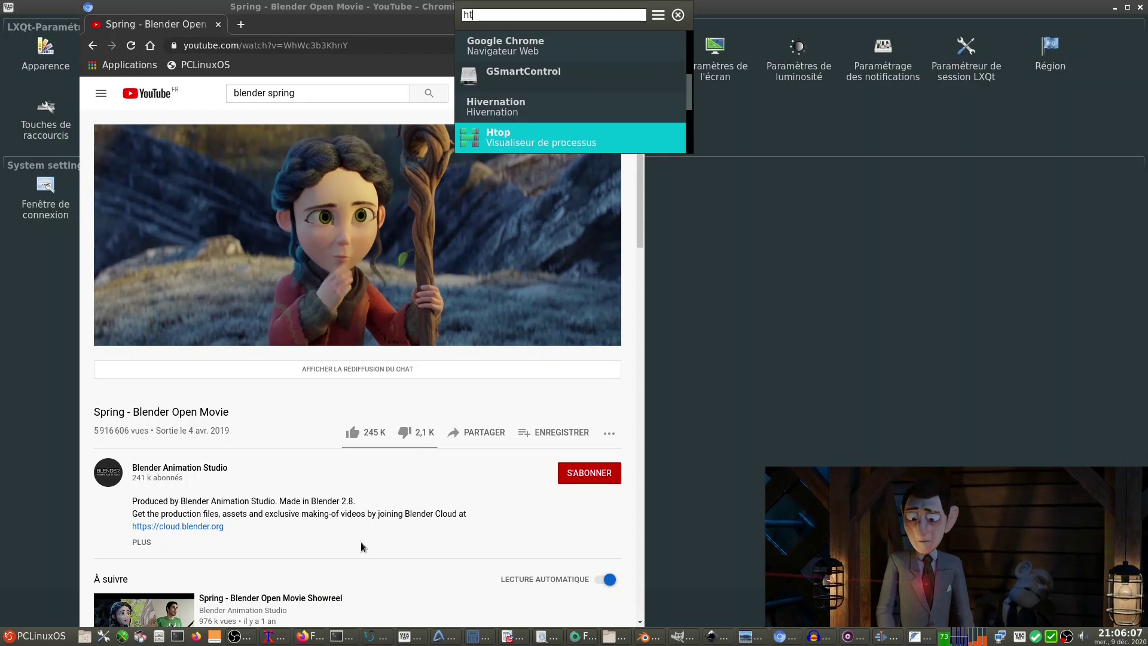
{"action": "left_click", "coordinate": [472, 107]}
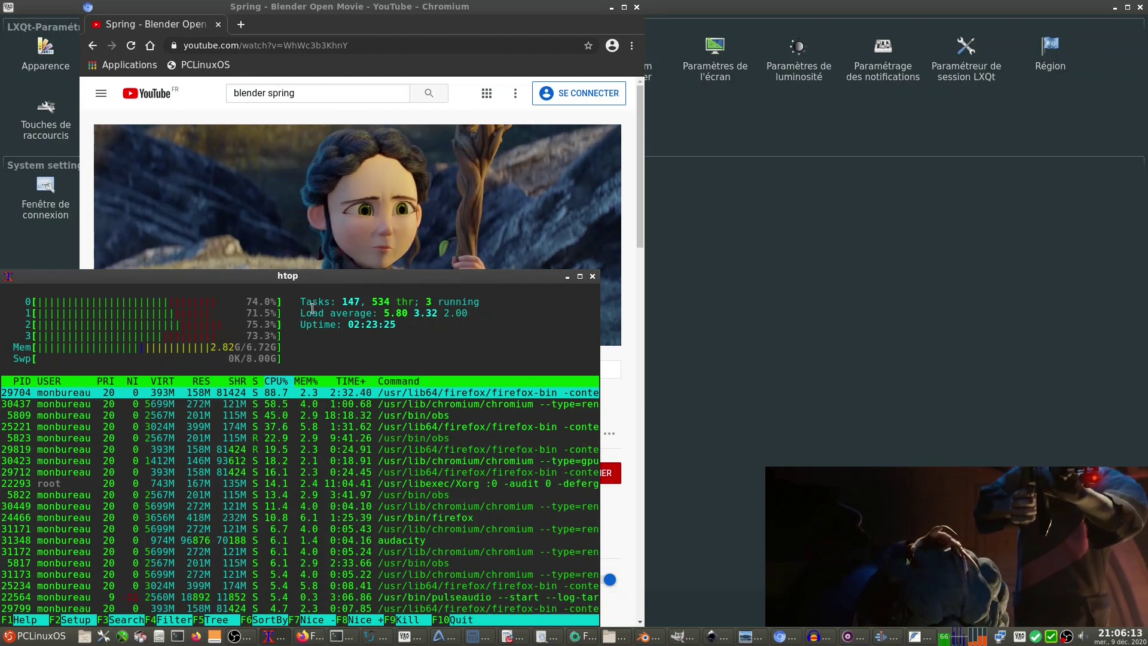
{"action": "left_click_drag", "start_coordinate": [317, 280], "coordinate": [307, 353]}
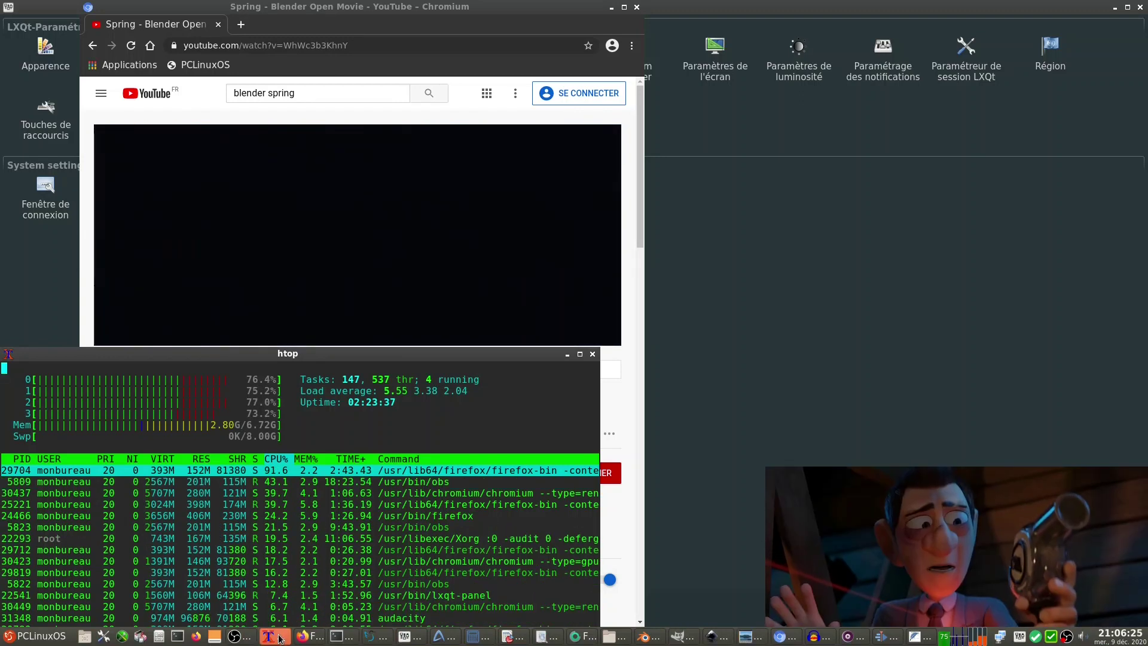
Close the group of htop windows and relaunch Htop from the Monitoring applications
{"action": "right_click", "coordinate": [284, 636]}
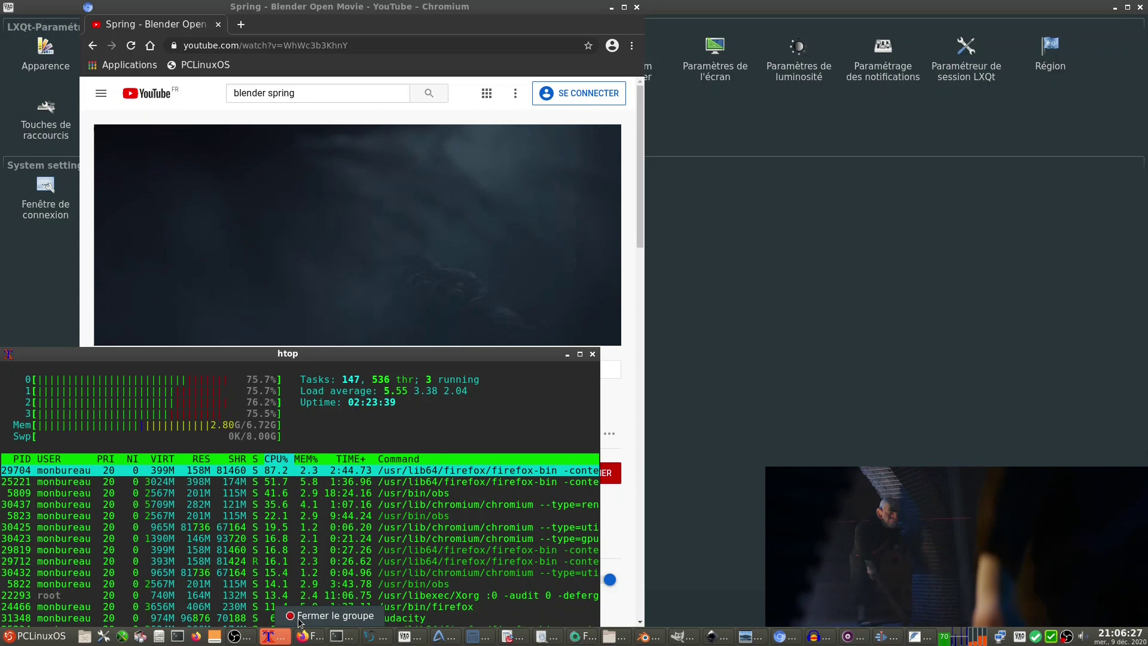
{"action": "left_click", "coordinate": [332, 616]}
{"action": "left_click", "coordinate": [35, 636]}
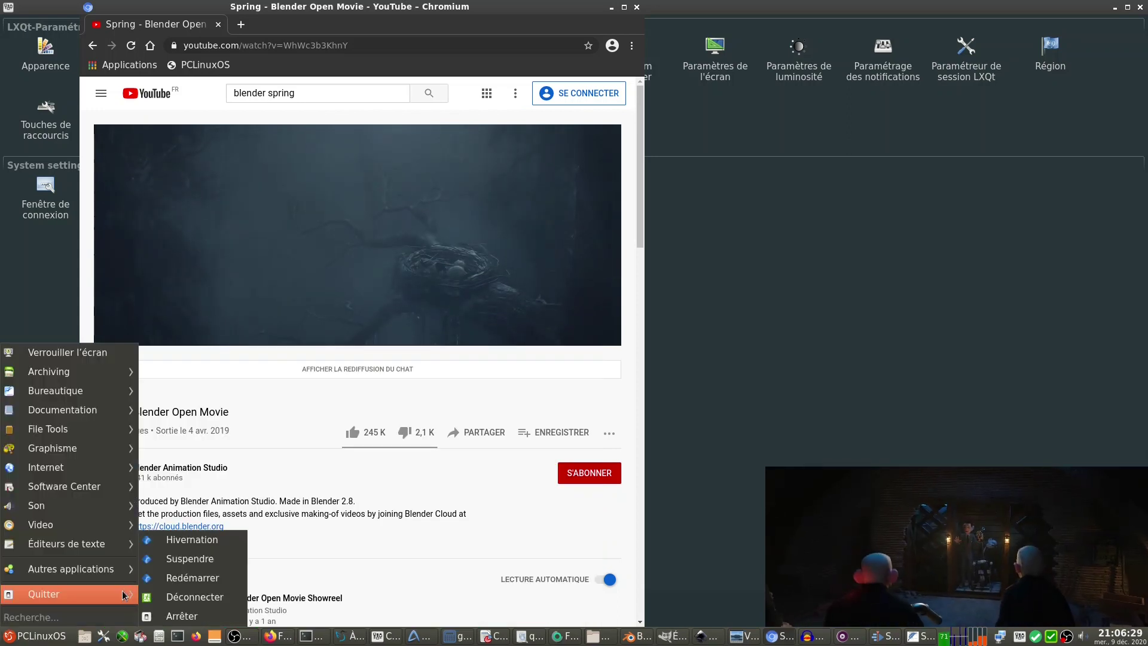
{"action": "mouse_move", "coordinate": [119, 568]}
{"action": "mouse_move", "coordinate": [245, 579]}
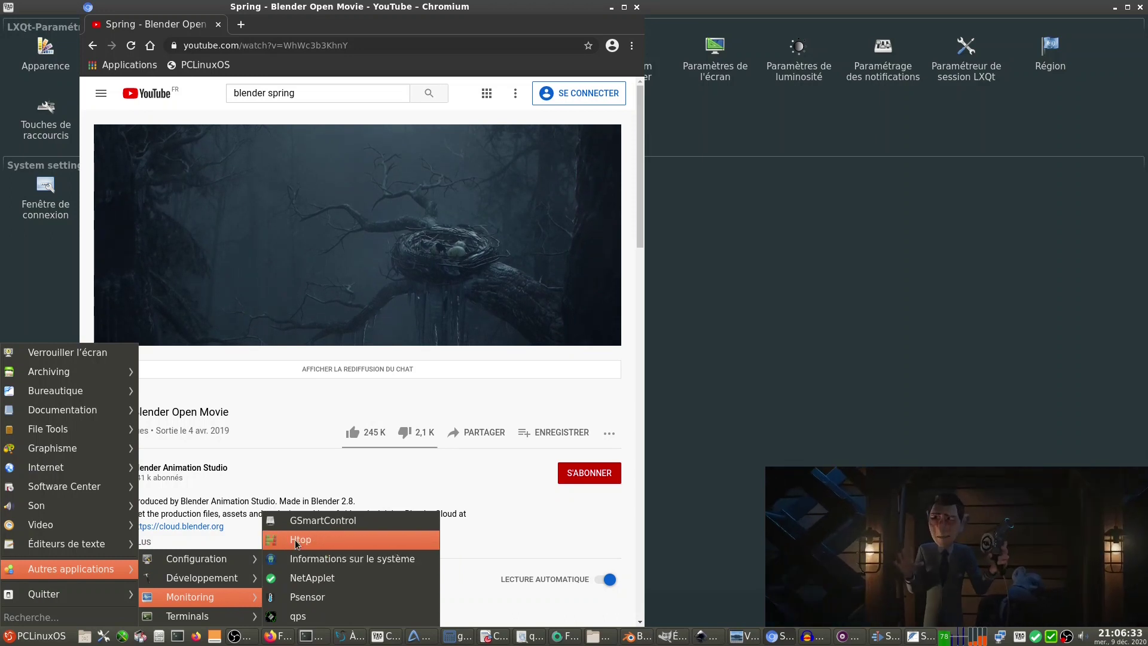
{"action": "left_click", "coordinate": [300, 540]}
Set the htop window to stay always on top (Toujours au-dessus) and bring the configuration center forward behind it
{"action": "right_click", "coordinate": [914, 638]}
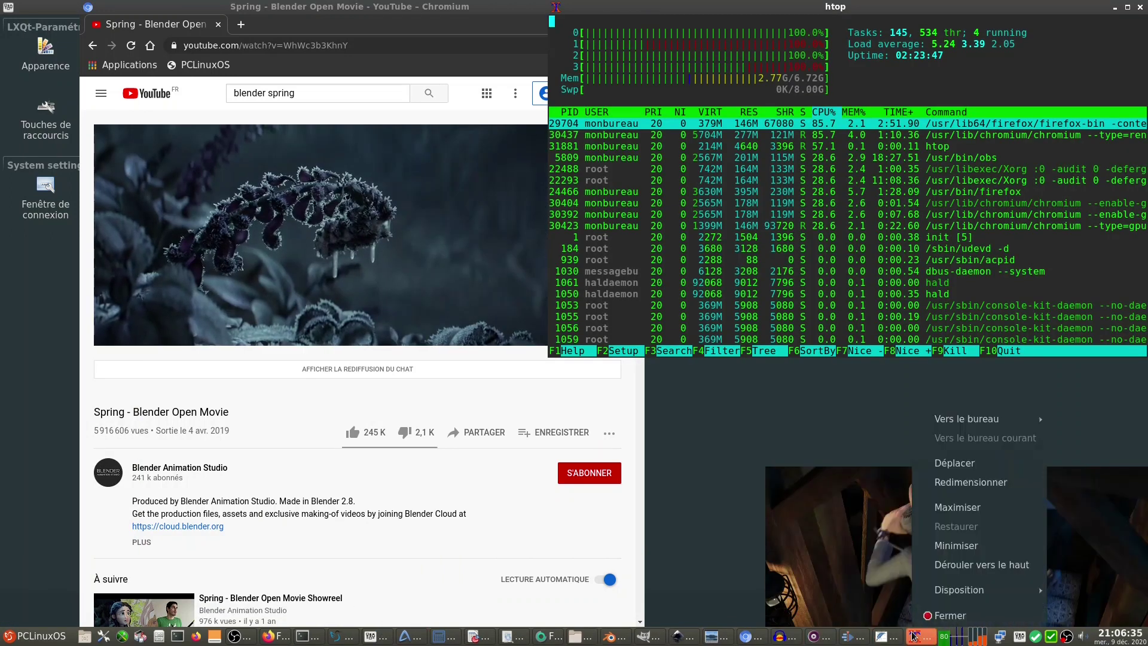
{"action": "mouse_move", "coordinate": [1026, 597]}
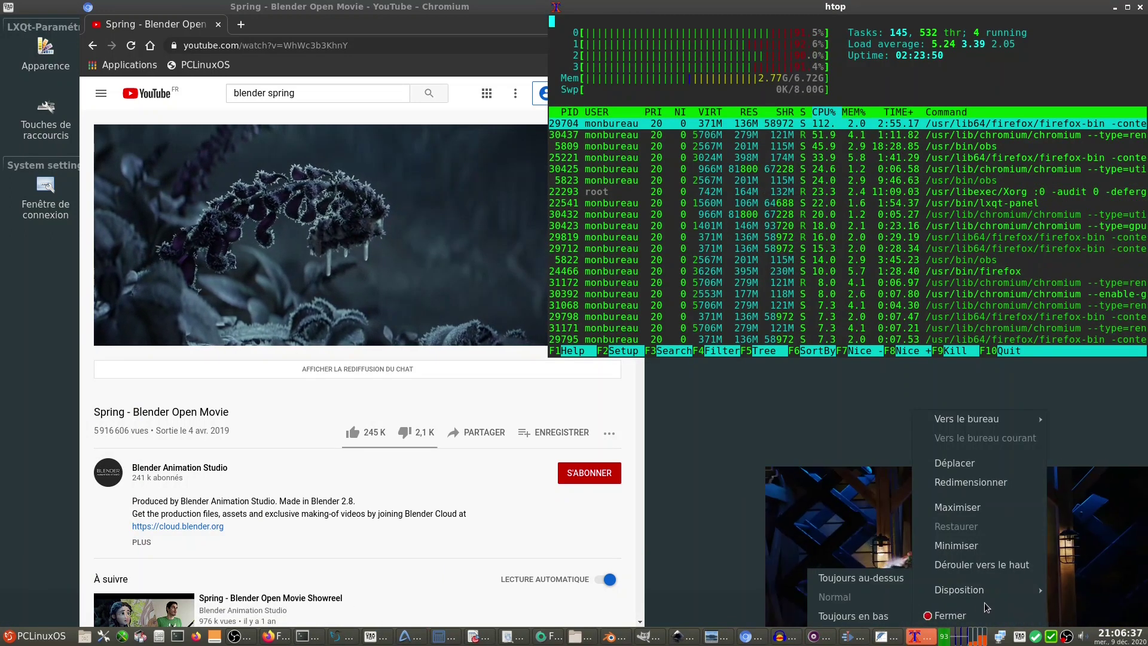
{"action": "left_click", "coordinate": [867, 578]}
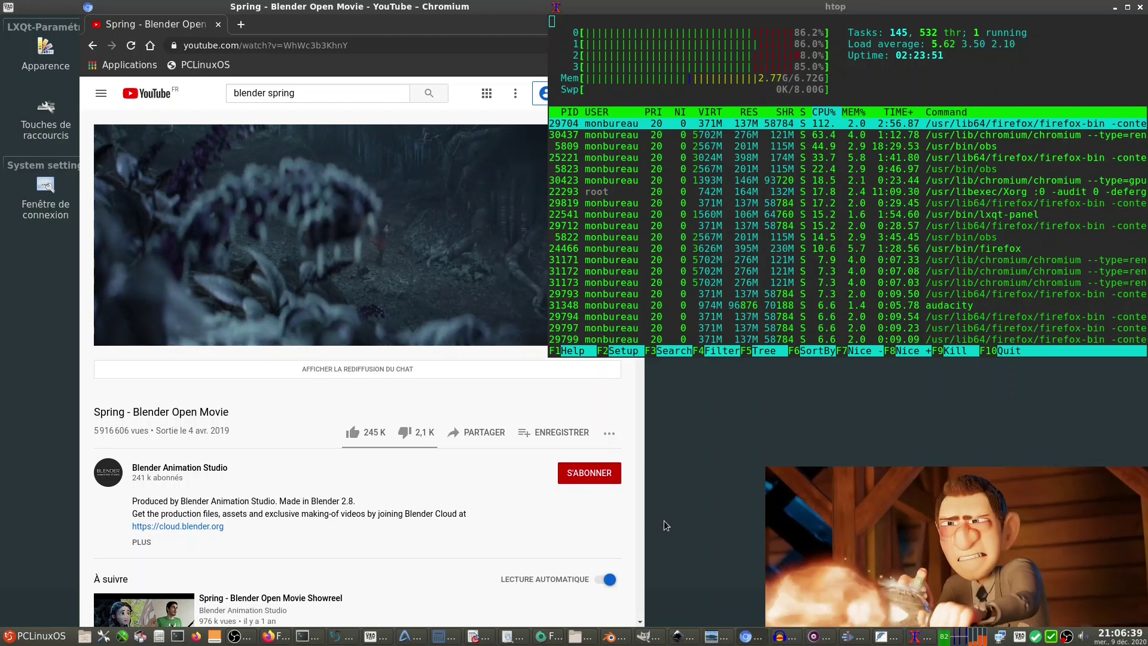
{"action": "left_click", "coordinate": [19, 525]}
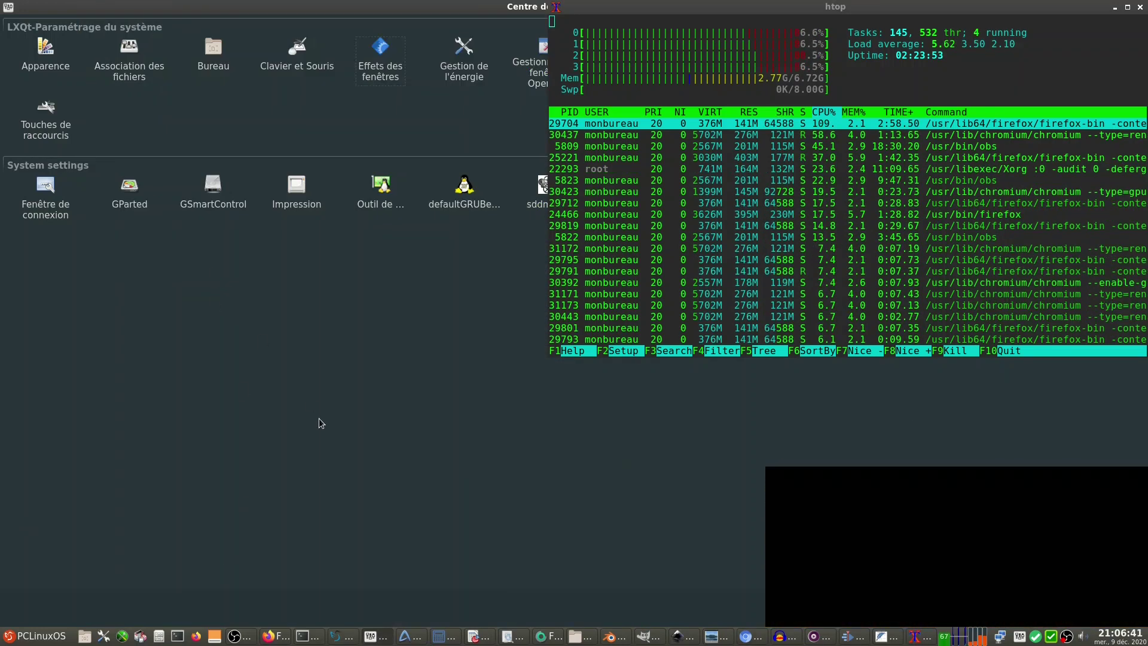
Close the application windows listed just before htop in the taskbar, up to and including Audacity
{"action": "mouse_move", "coordinate": [267, 643]}
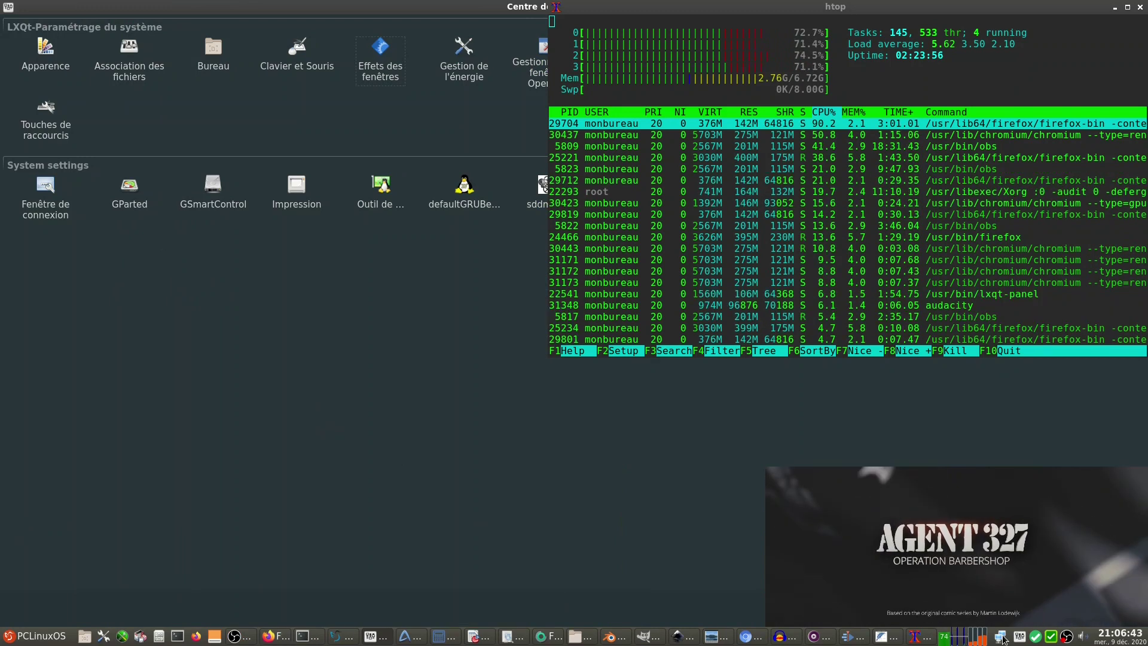
{"action": "right_click", "coordinate": [894, 640]}
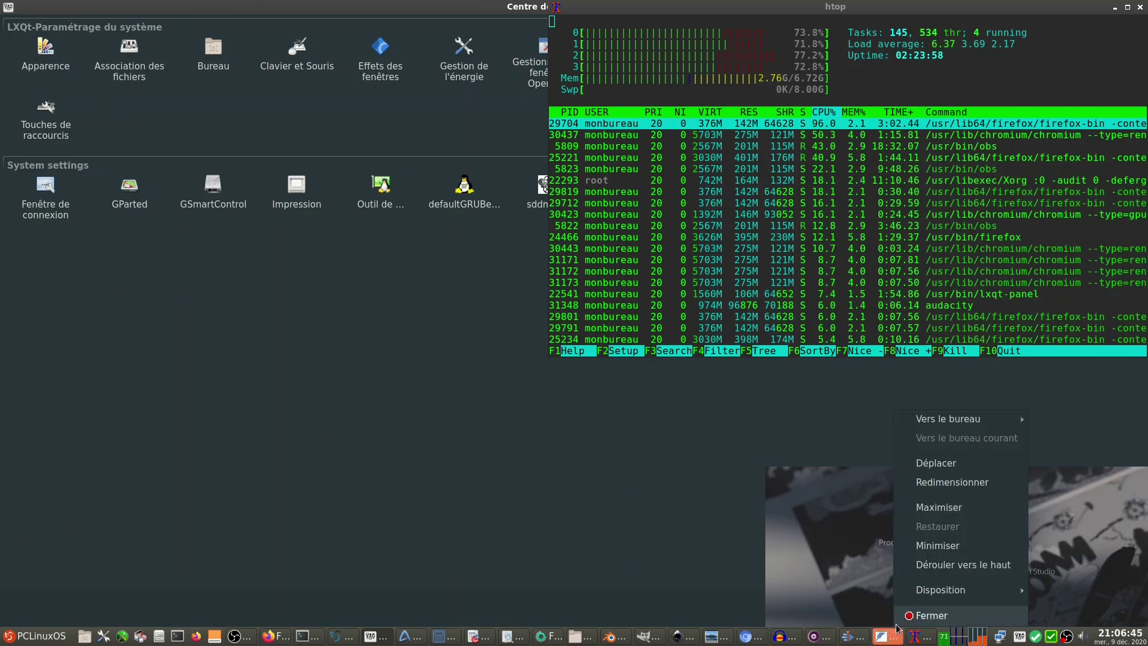
{"action": "right_click", "coordinate": [891, 642]}
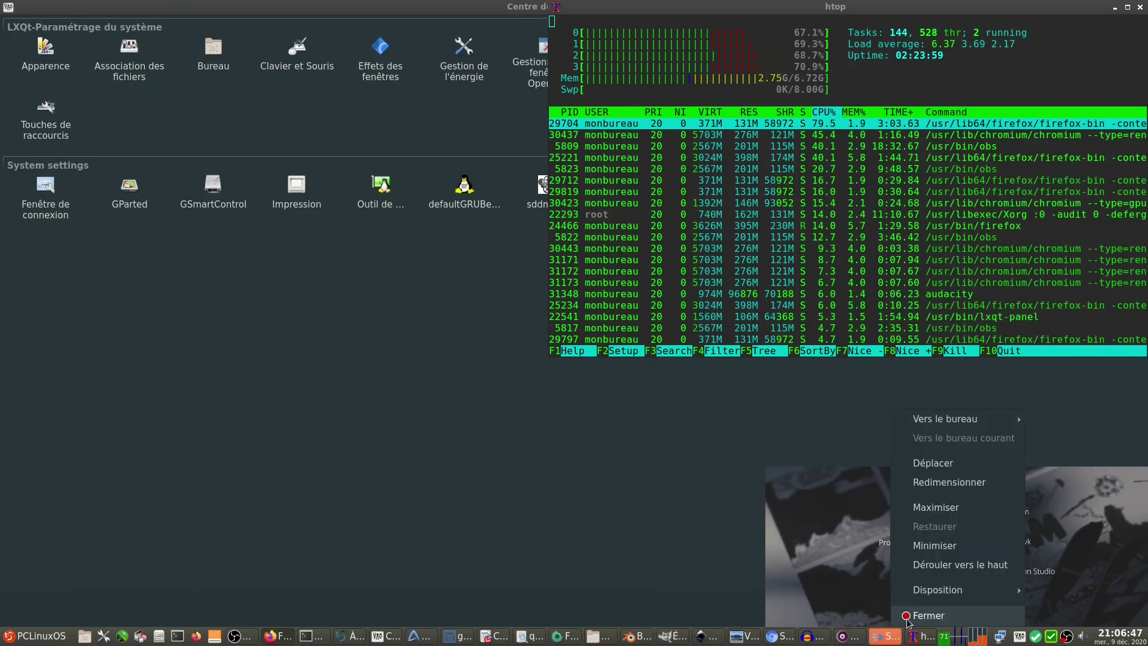
{"action": "left_click", "coordinate": [907, 621]}
{"action": "right_click", "coordinate": [890, 641]}
{"action": "left_click", "coordinate": [908, 618]}
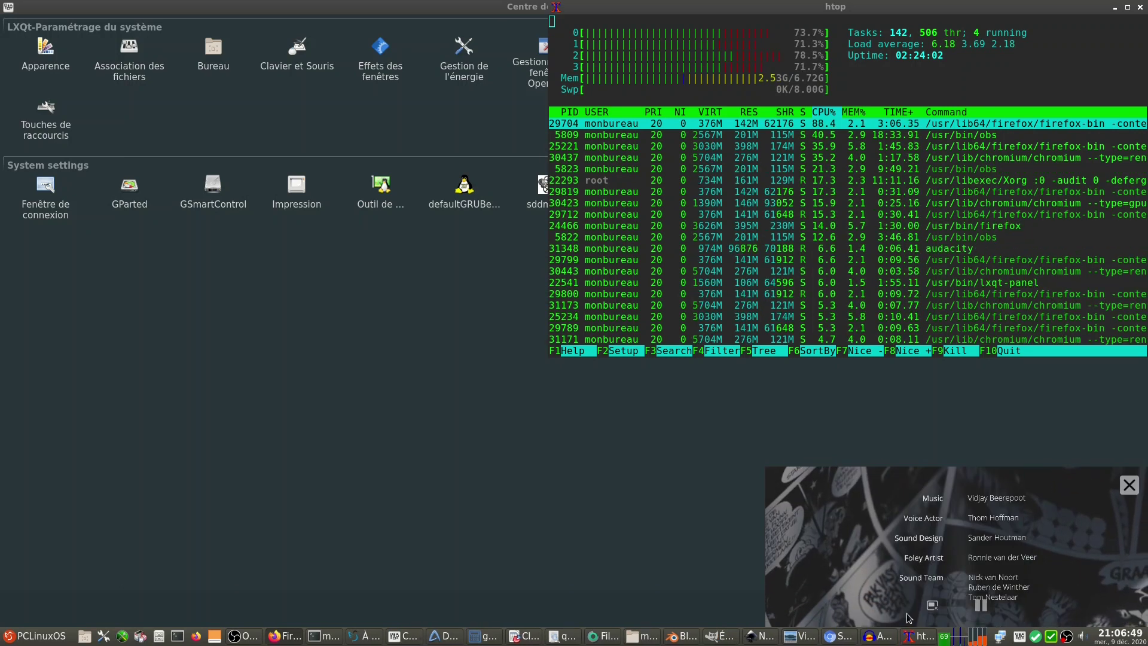
{"action": "right_click", "coordinate": [885, 642]}
{"action": "left_click", "coordinate": [912, 616]}
Close the Chromium window playing Spring, the image viewer, Inkscape and GIMP one after another from the taskbar
{"action": "right_click", "coordinate": [883, 640]}
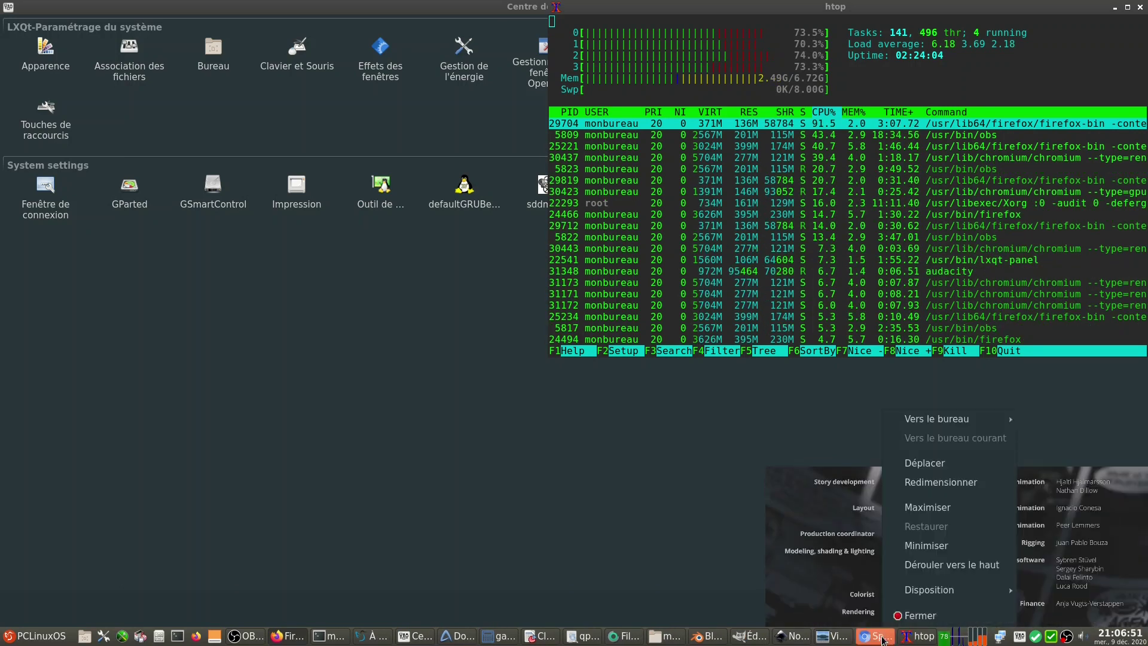
{"action": "left_click", "coordinate": [903, 619]}
{"action": "right_click", "coordinate": [877, 641]}
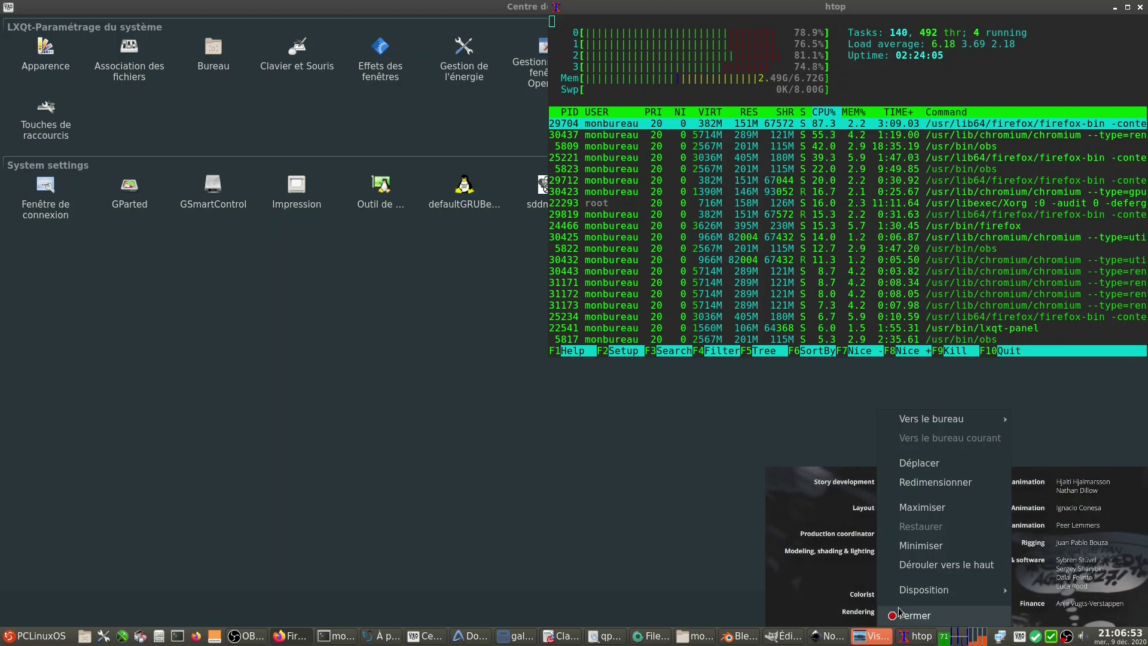
{"action": "left_click", "coordinate": [897, 617]}
{"action": "right_click", "coordinate": [873, 640]}
{"action": "left_click", "coordinate": [896, 617]}
{"action": "right_click", "coordinate": [861, 640]}
{"action": "left_click", "coordinate": [884, 614]}
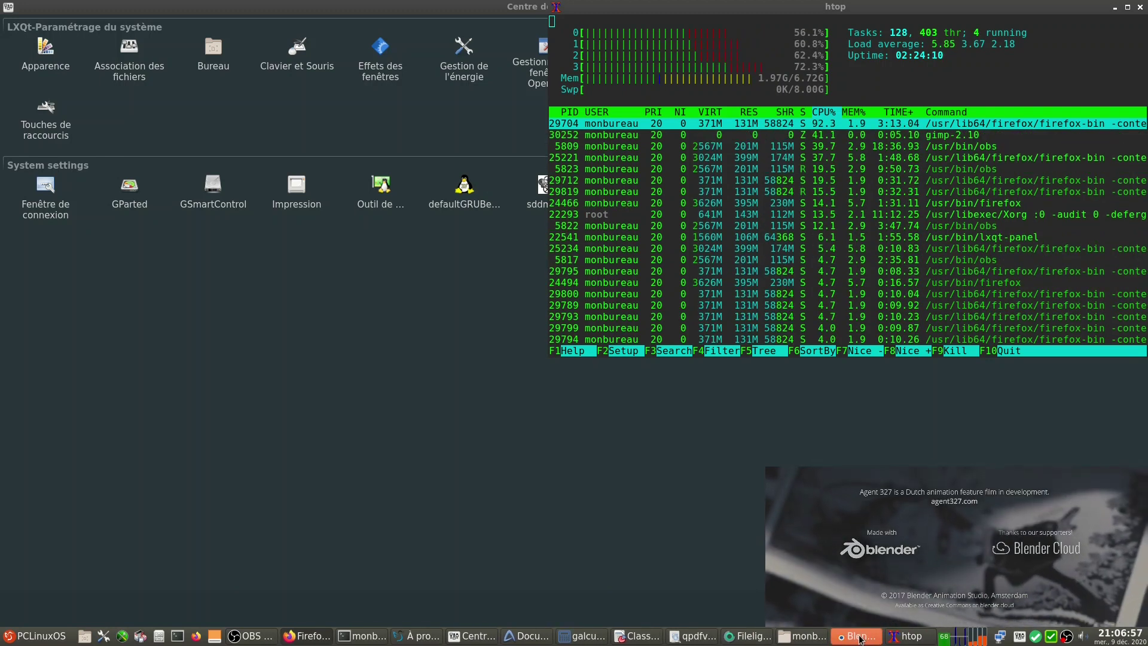
Close Blender, the file manager window and Filelight from the taskbar
{"action": "right_click", "coordinate": [865, 638]}
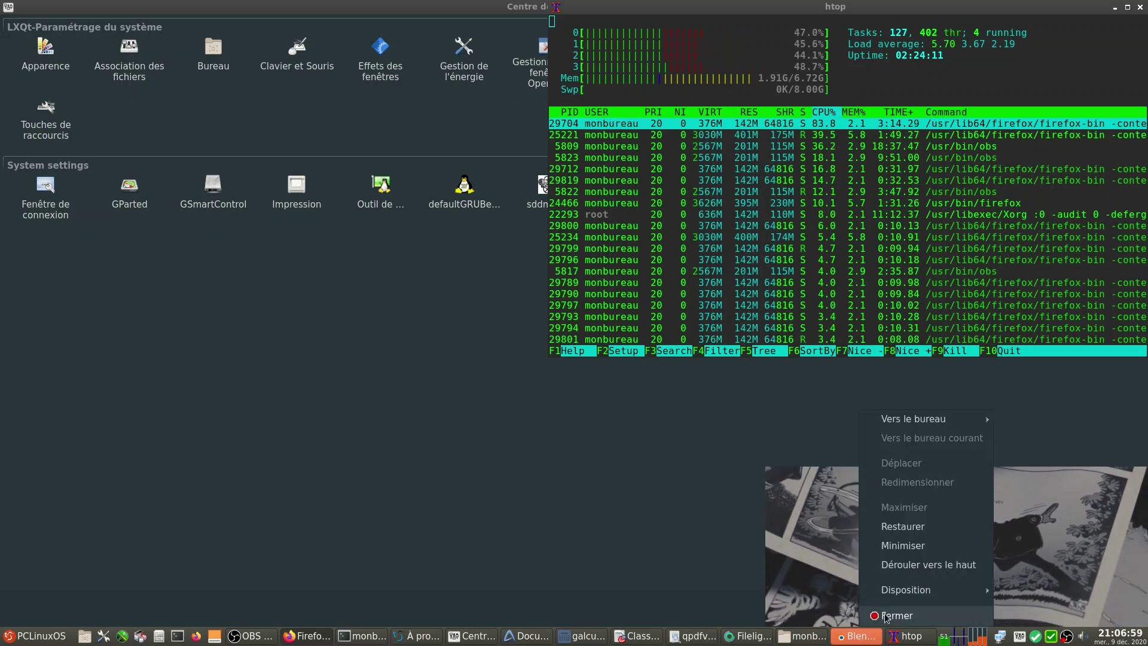
{"action": "left_click", "coordinate": [886, 618]}
{"action": "right_click", "coordinate": [857, 638]}
{"action": "left_click", "coordinate": [879, 617]}
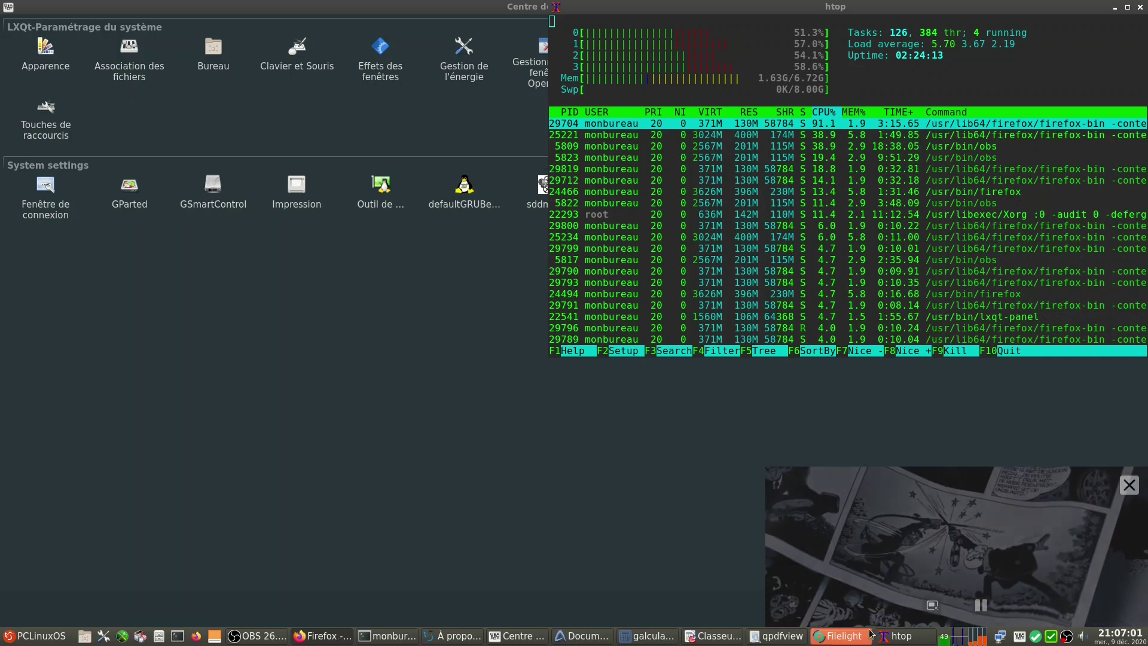
{"action": "right_click", "coordinate": [870, 635]}
{"action": "left_click", "coordinate": [879, 615]}
Close qpdfview, the Classeur spreadsheet and galculator from the taskbar
{"action": "right_click", "coordinate": [856, 636]}
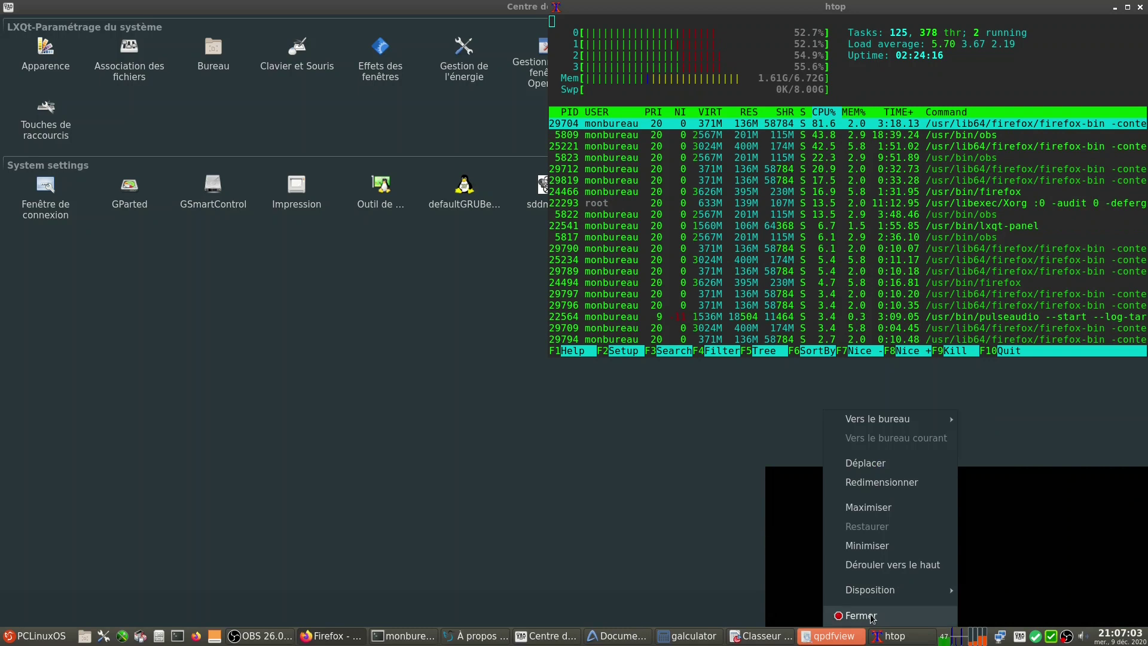
{"action": "left_click", "coordinate": [872, 616]}
{"action": "right_click", "coordinate": [861, 636]}
{"action": "left_click", "coordinate": [867, 616]}
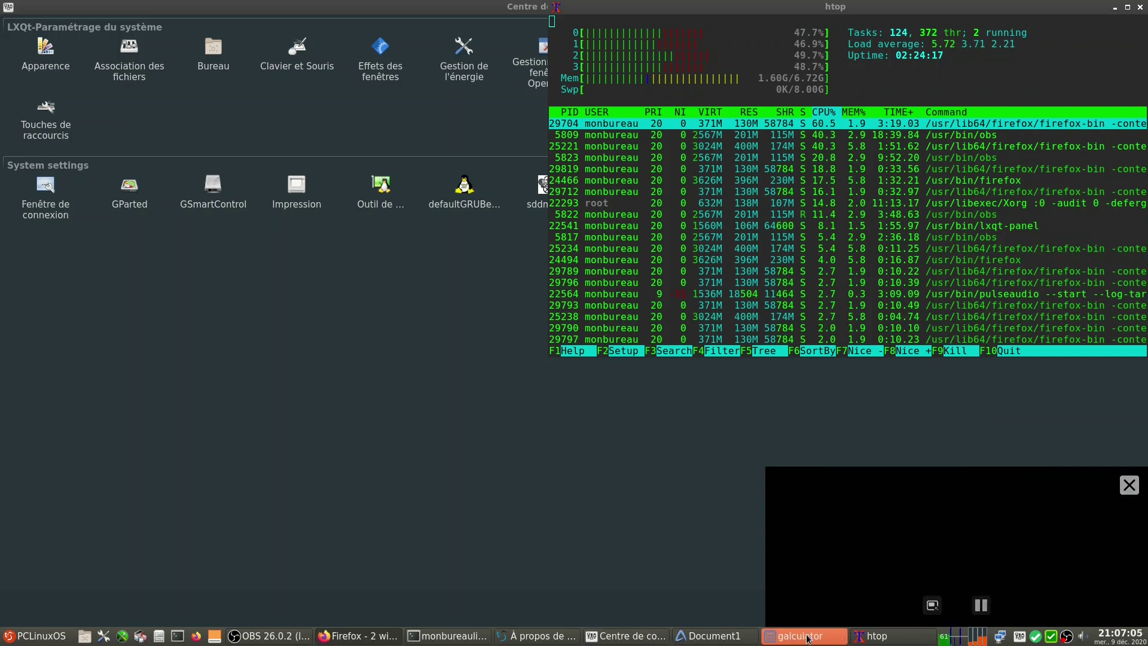
{"action": "right_click", "coordinate": [808, 637]}
{"action": "left_click", "coordinate": [830, 616]}
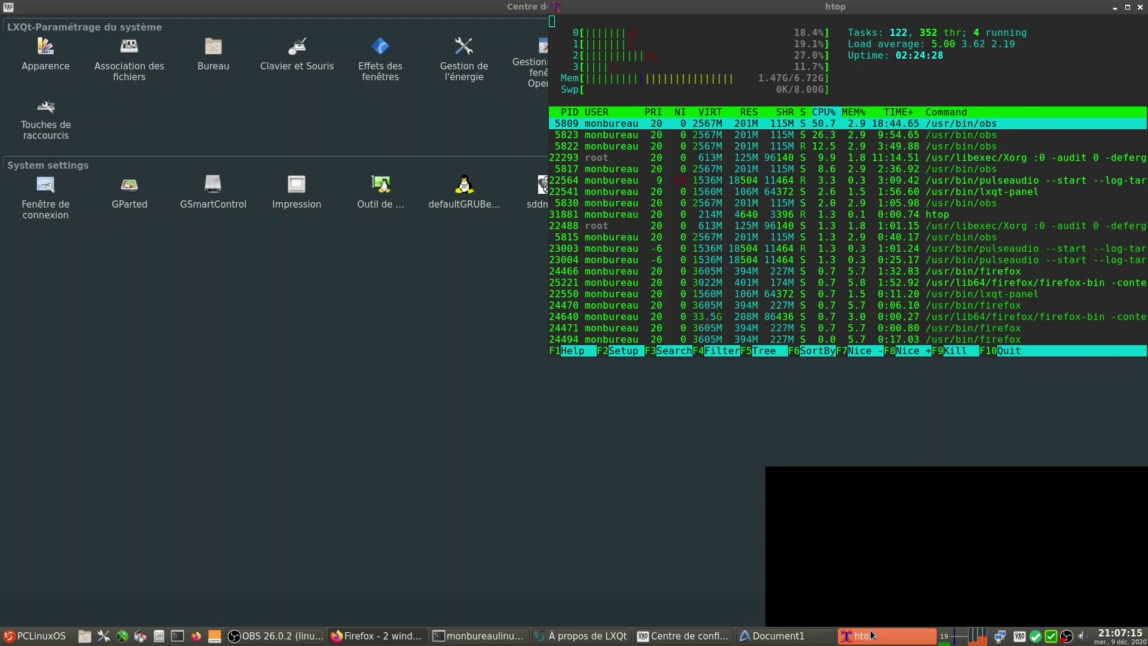
Close Document1, the configuration center, the À propos de LXQt window and the terminal from the taskbar
{"action": "right_click", "coordinate": [759, 639]}
{"action": "left_click", "coordinate": [780, 616]}
{"action": "right_click", "coordinate": [774, 637]}
{"action": "left_click", "coordinate": [784, 616]}
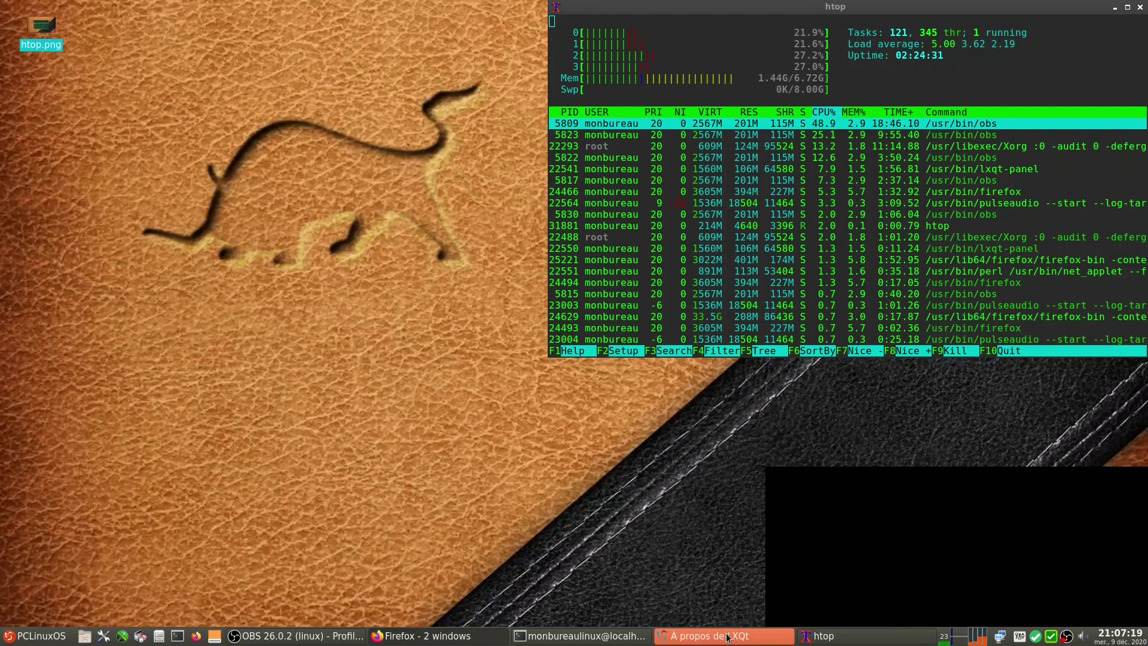
{"action": "right_click", "coordinate": [775, 639]}
{"action": "left_click", "coordinate": [771, 616]}
{"action": "right_click", "coordinate": [679, 641]}
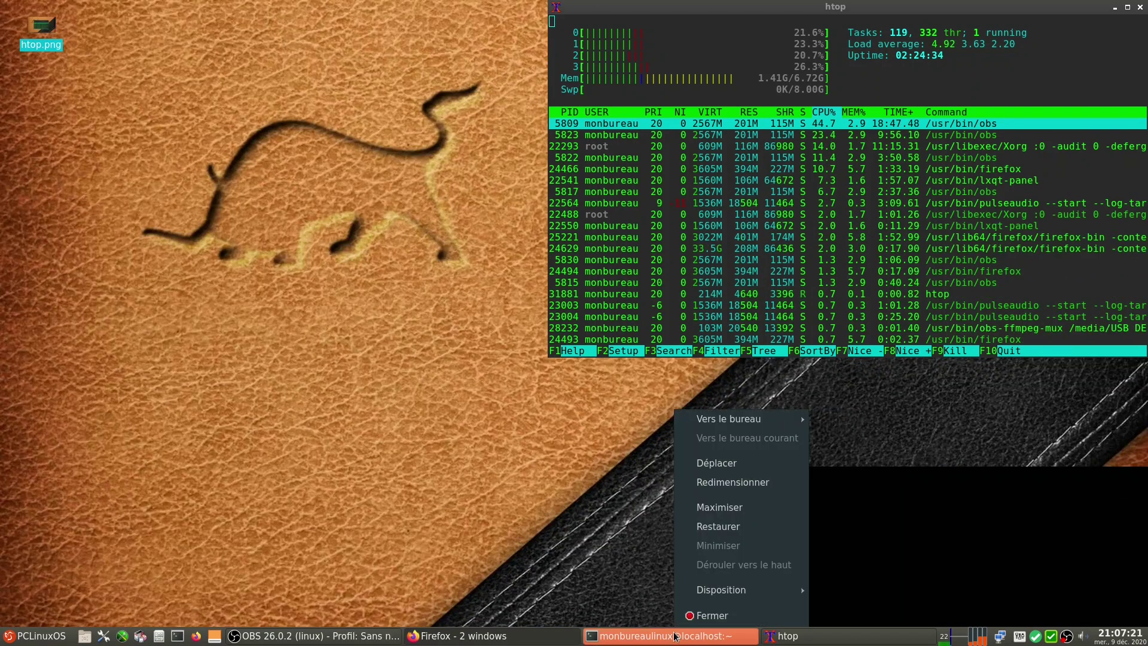
{"action": "left_click", "coordinate": [703, 616]}
Close the group of Firefox windows, including the picture-in-picture video, and confirm quitting with all its tabs
{"action": "mouse_move", "coordinate": [615, 644]}
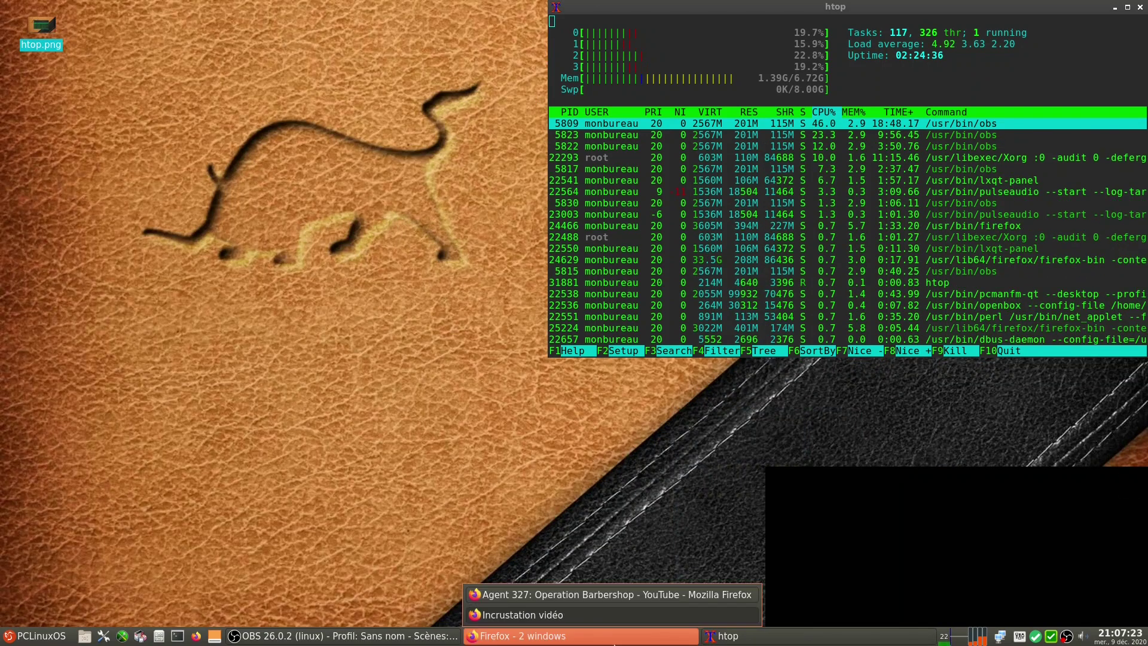
{"action": "right_click", "coordinate": [576, 622]}
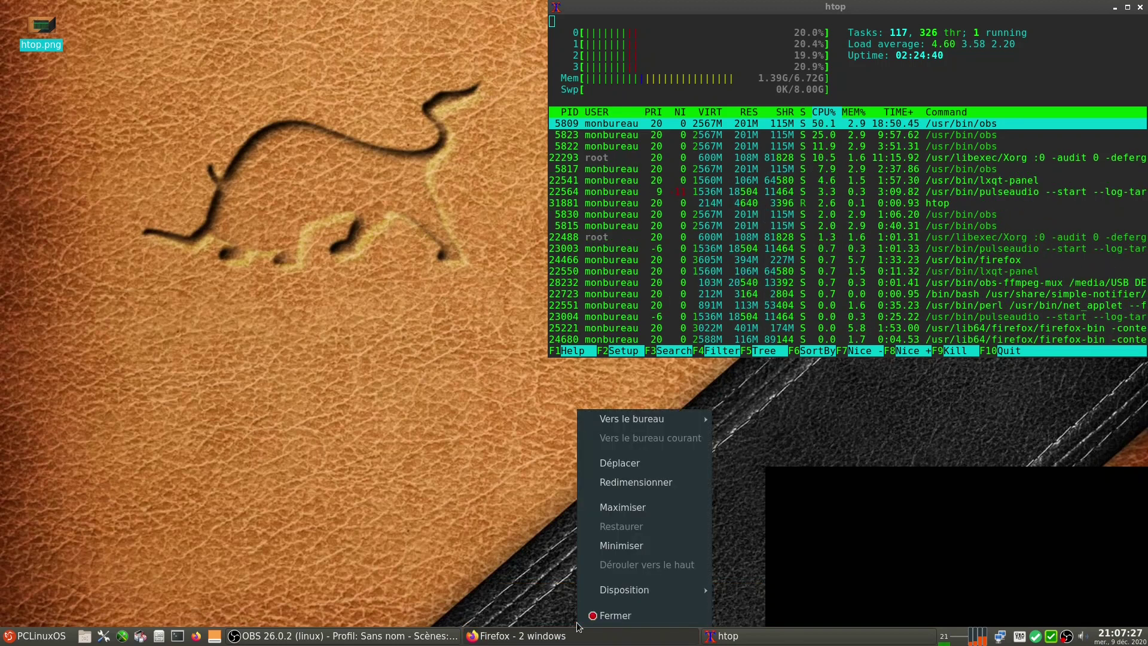
{"action": "left_click", "coordinate": [579, 637]}
{"action": "right_click", "coordinate": [602, 639]}
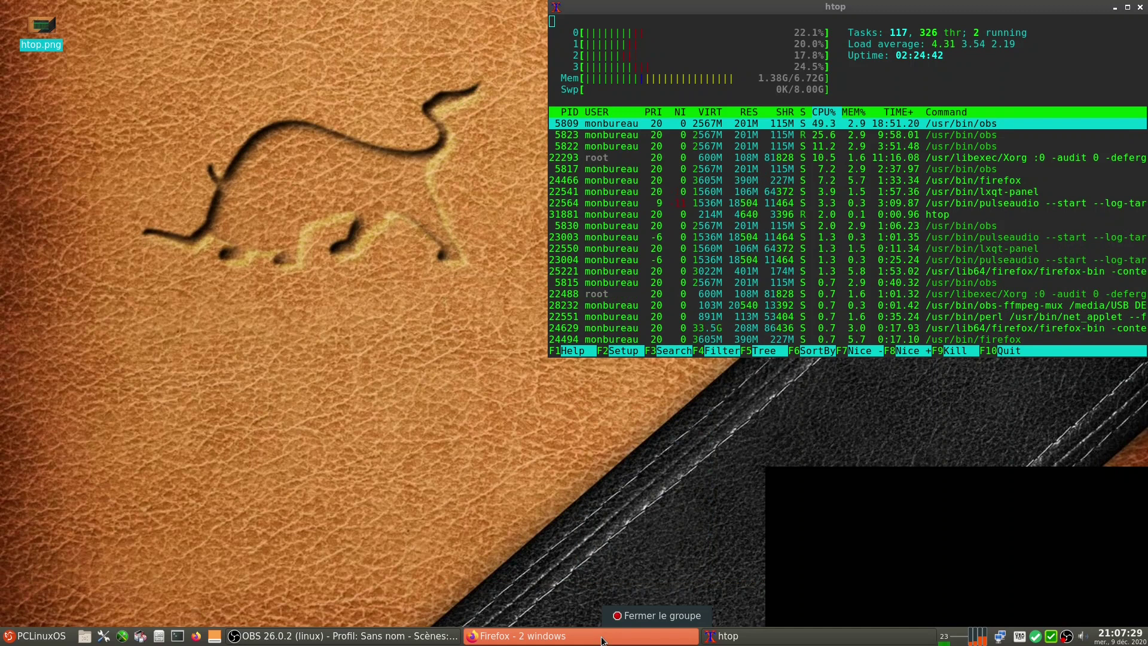
{"action": "left_click", "coordinate": [641, 615]}
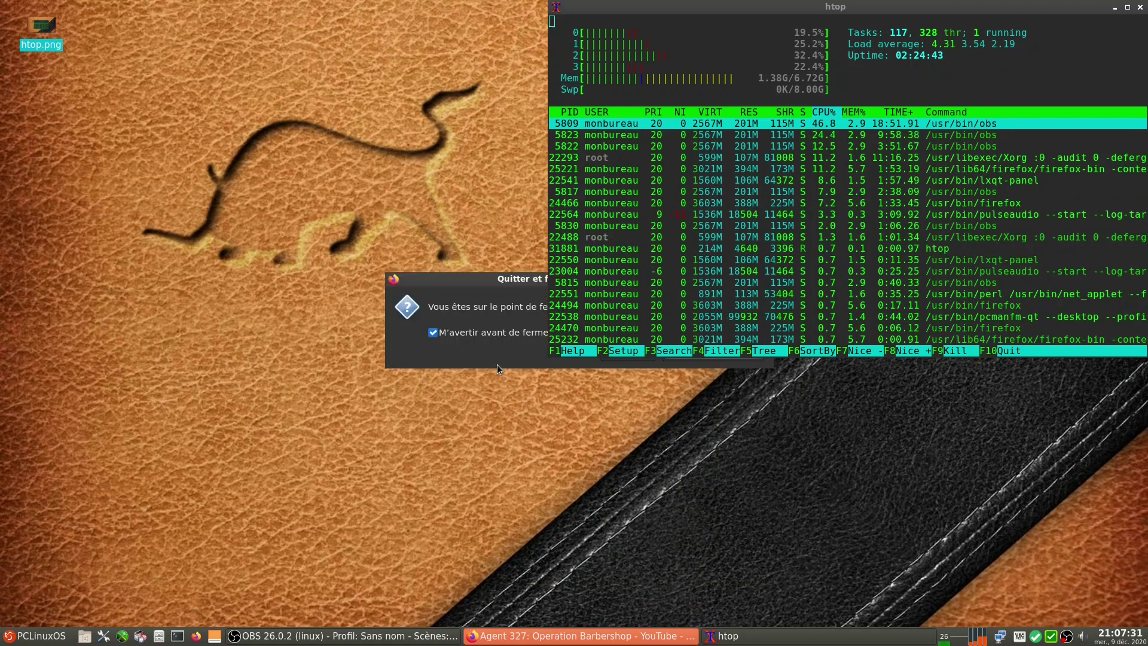
{"action": "left_click_drag", "start_coordinate": [492, 283], "coordinate": [249, 342]}
{"action": "left_click", "coordinate": [448, 415]}
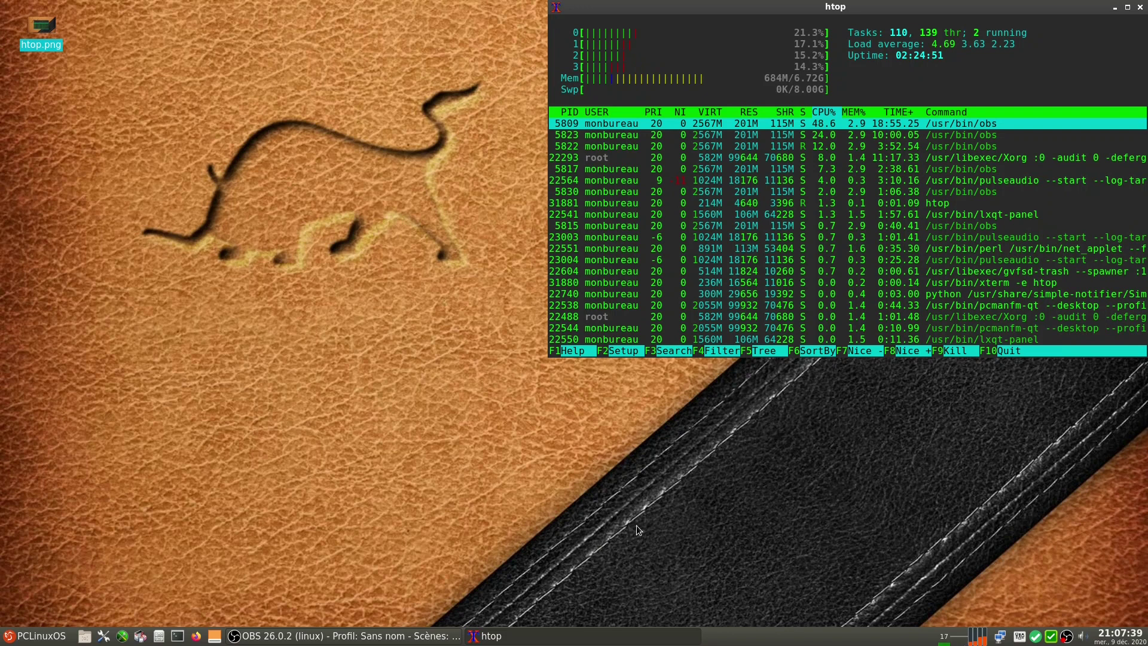
Deselect the htop.png desktop icon and move the htop window slightly away from the screen's corner
{"action": "left_click", "coordinate": [342, 378]}
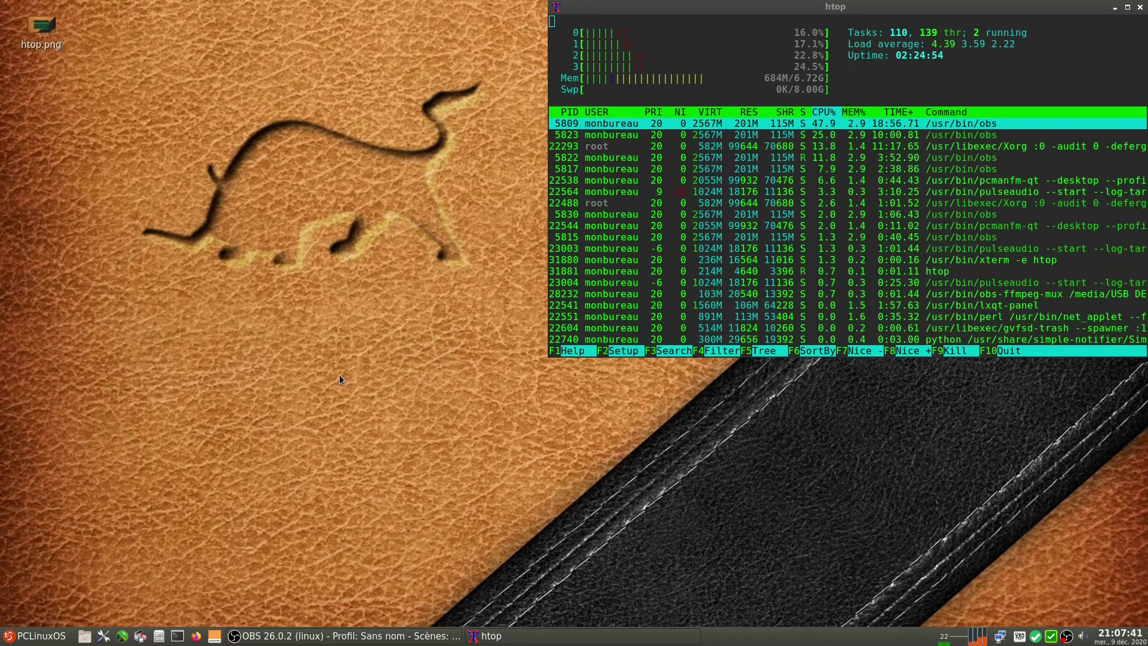
{"action": "mouse_move", "coordinate": [980, 5]}
{"action": "left_mouse_down"}
{"action": "mouse_move", "coordinate": [915, 18]}
{"action": "mouse_move", "coordinate": [976, 23]}
{"action": "left_mouse_up"}
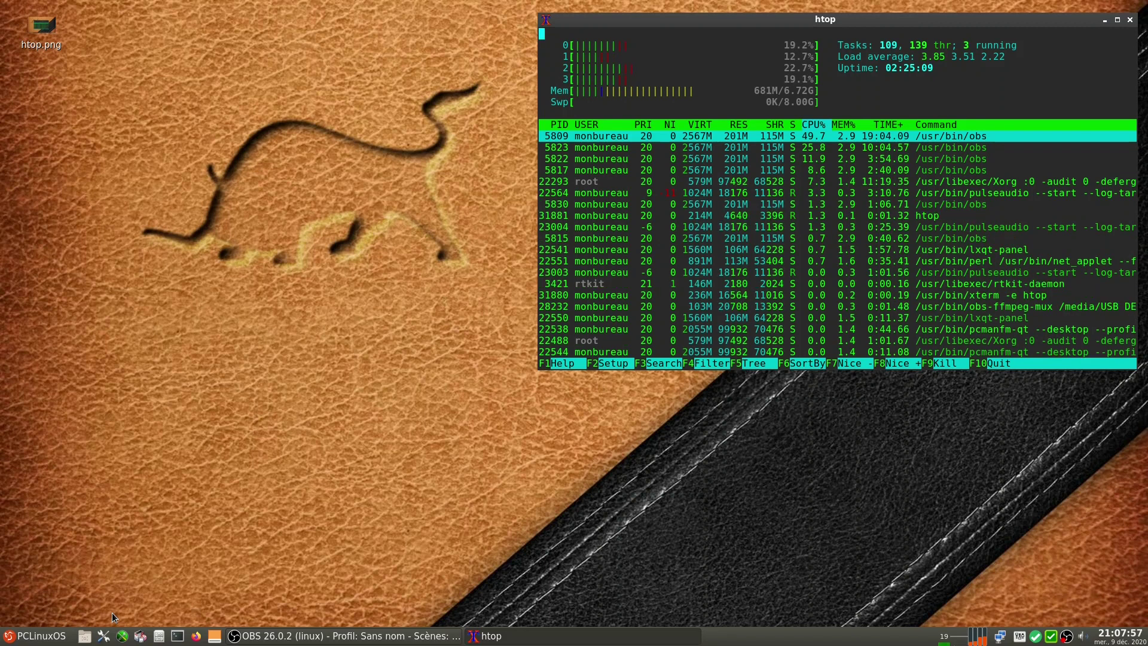
Examine the application menu and the Ouvrir avec choices for the htop.png desktop file
{"action": "left_click", "coordinate": [15, 637]}
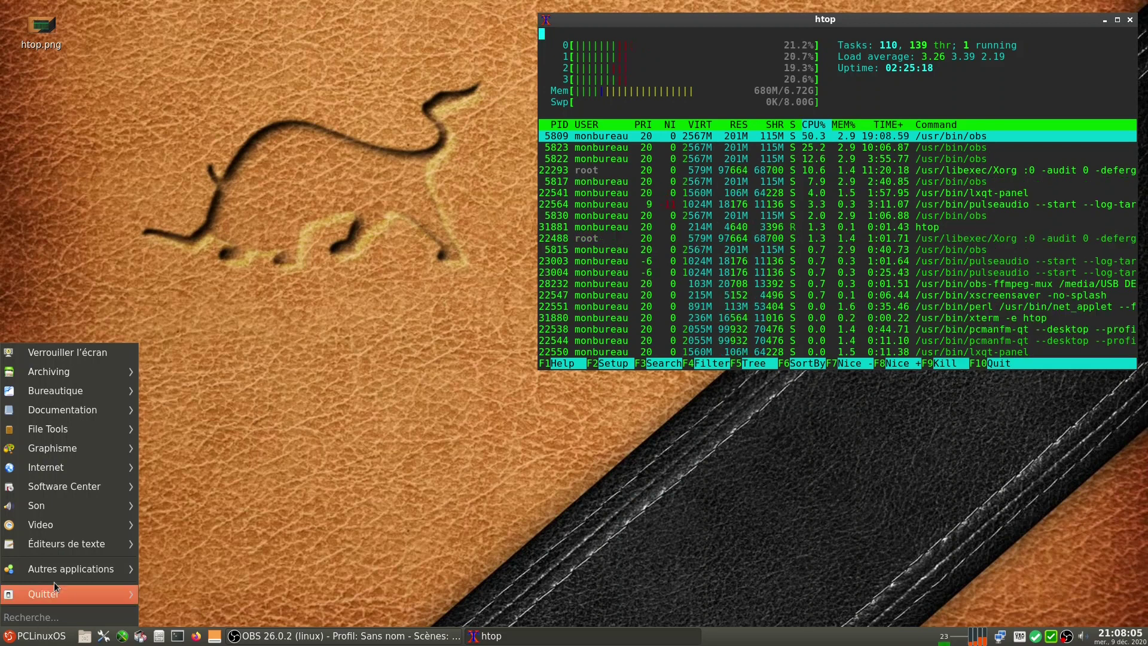
{"action": "left_click", "coordinate": [156, 239]}
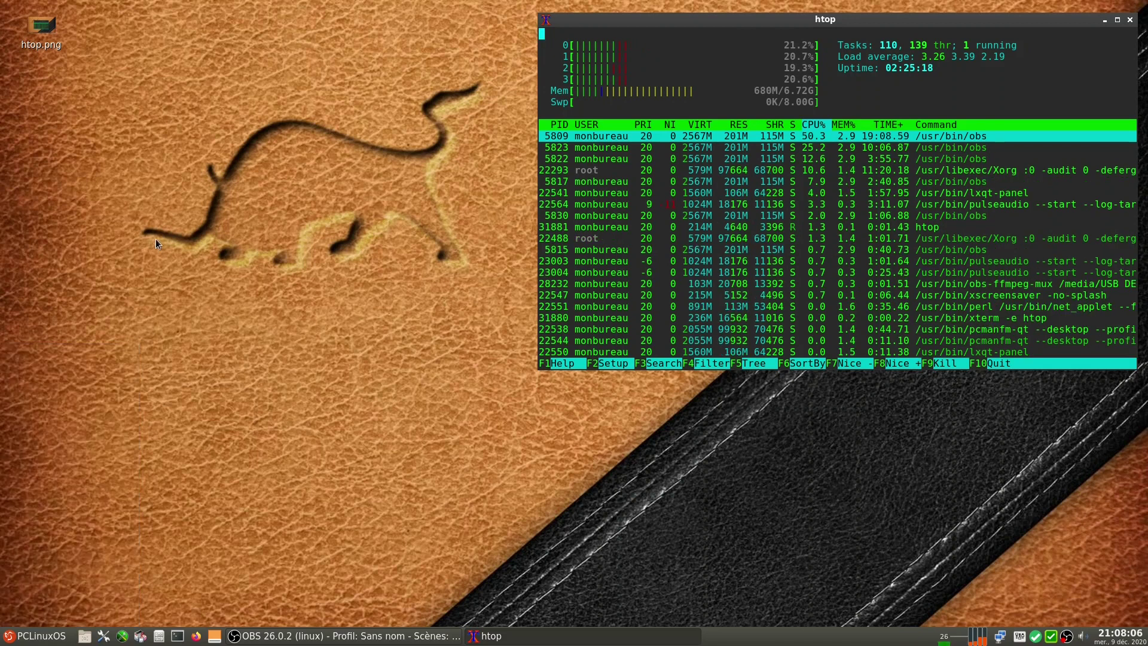
{"action": "right_click", "coordinate": [43, 34]}
{"action": "mouse_move", "coordinate": [120, 64]}
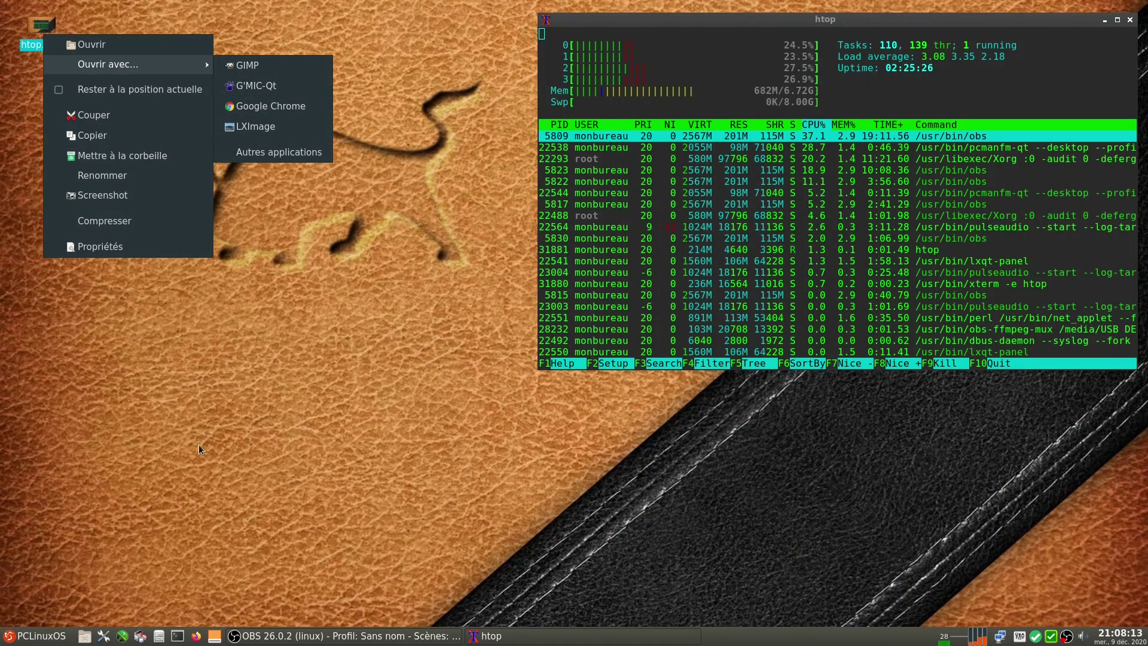
{"action": "left_click", "coordinate": [160, 439]}
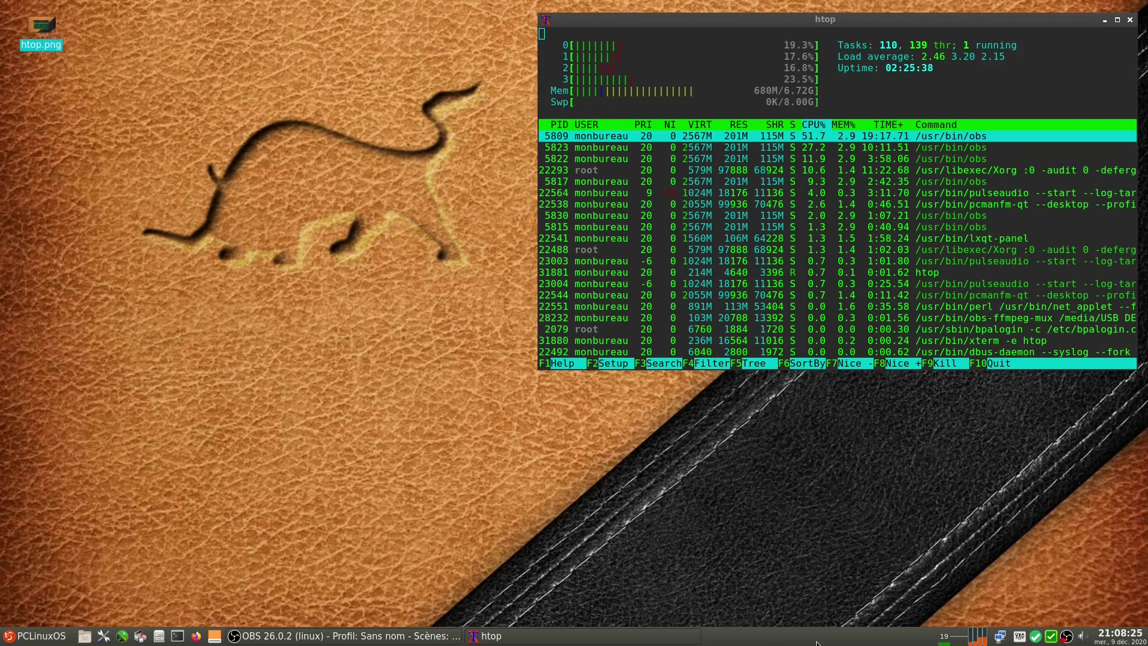
Open the panel's widget management (Gérer les widgets), move its window clear of htop and close htop
{"action": "right_click", "coordinate": [869, 636]}
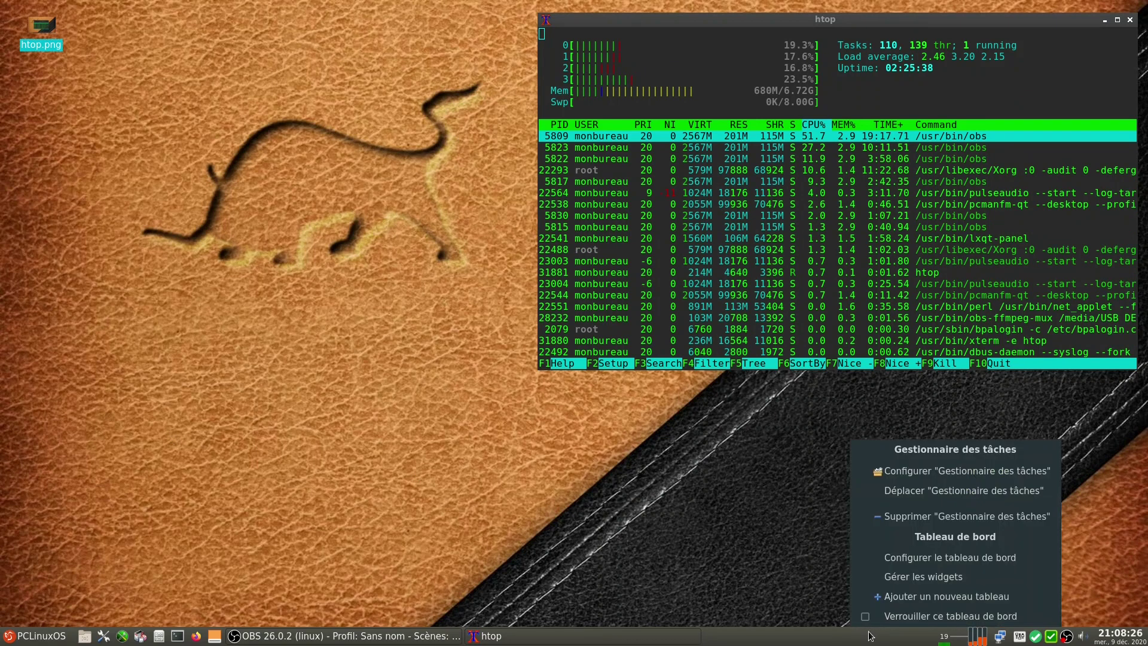
{"action": "left_click", "coordinate": [942, 576]}
{"action": "left_click_drag", "start_coordinate": [505, 78], "coordinate": [273, 91]}
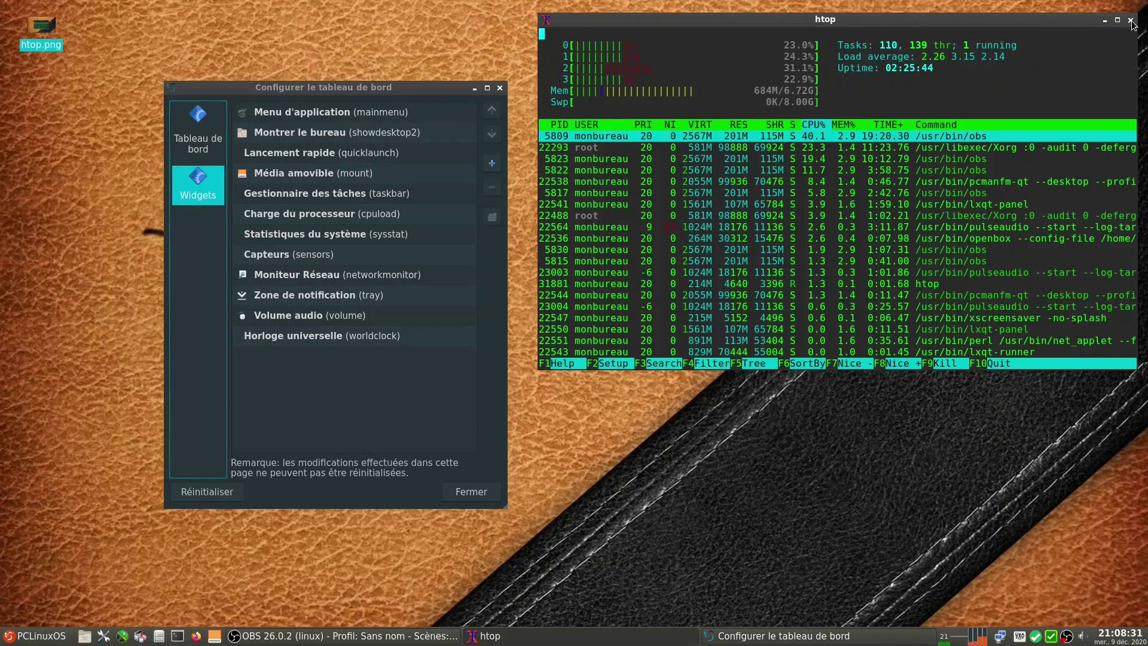
{"action": "left_click", "coordinate": [1130, 21]}
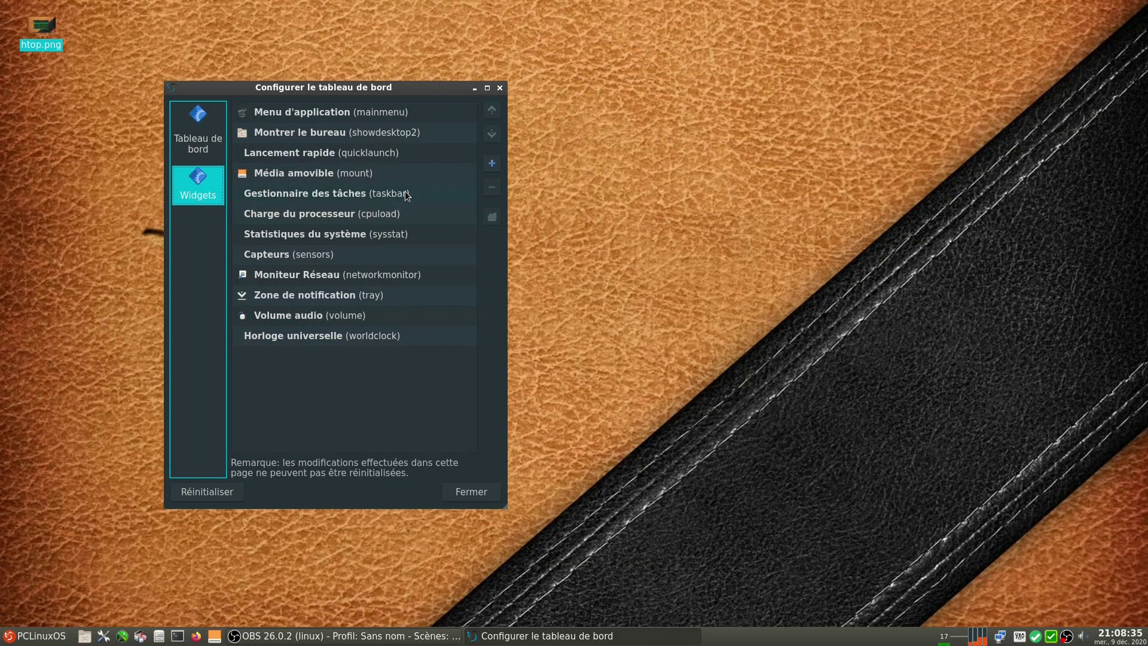
Move the panel configuration window aside to review its widget list, and close it
{"action": "left_click_drag", "start_coordinate": [393, 94], "coordinate": [985, 122]}
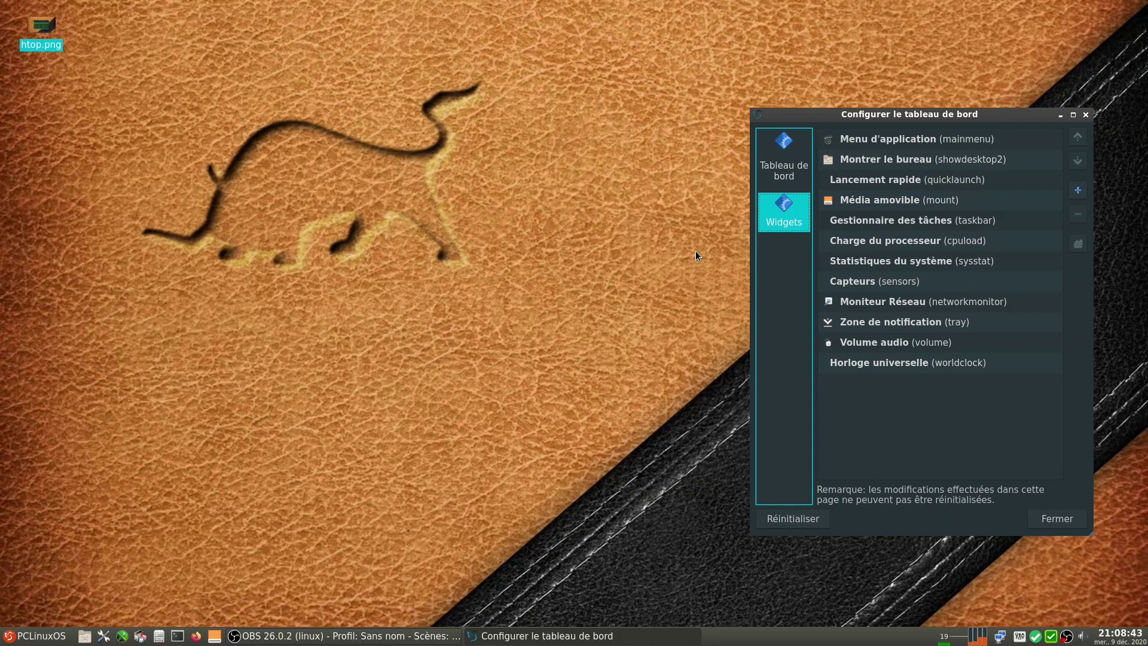
{"action": "left_click", "coordinate": [1073, 525]}
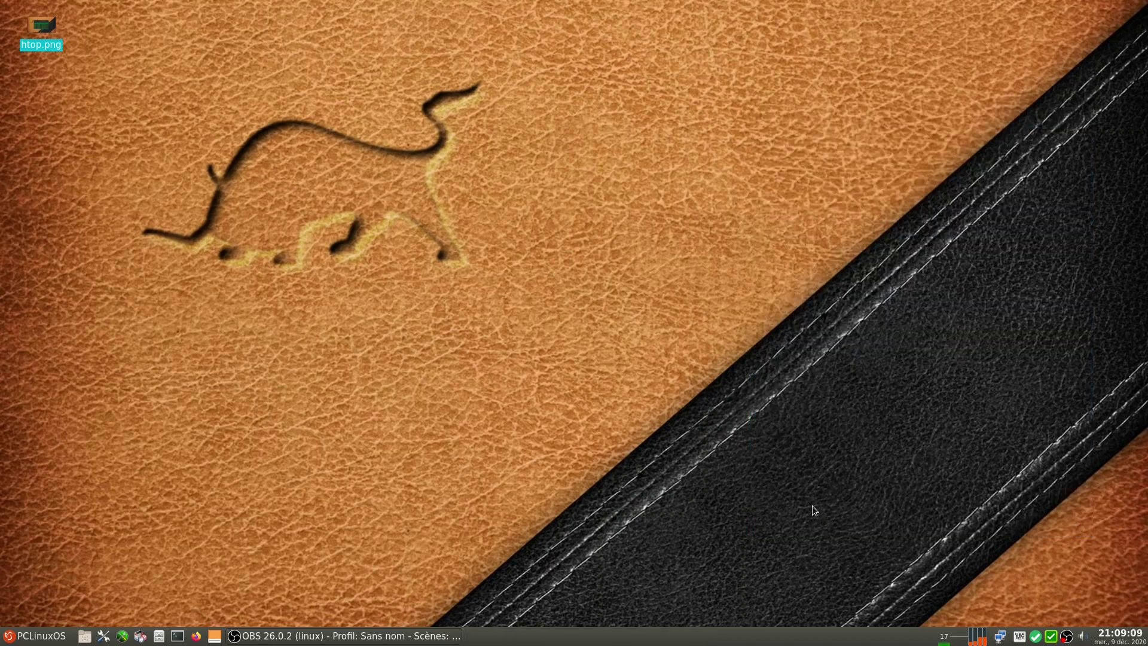